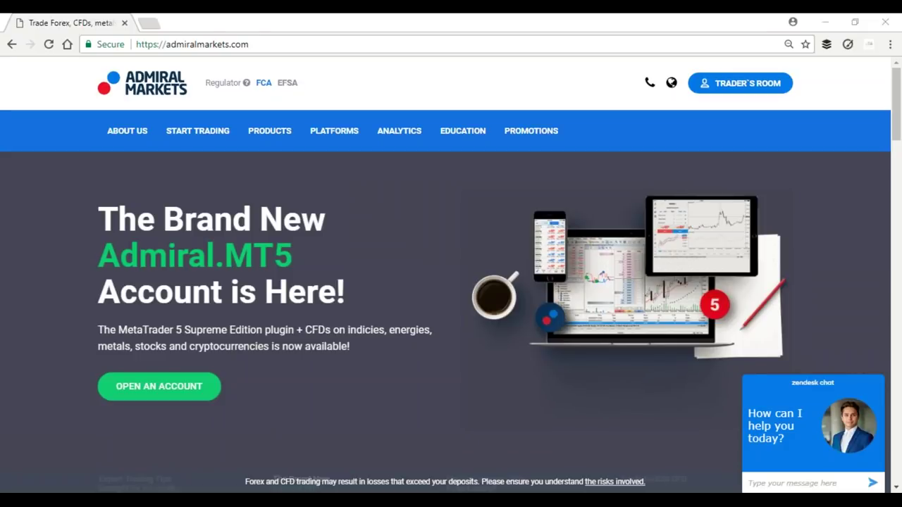
Look through the site's sections on the company, trading, products, platforms, analytics and education.
mouse_move(137, 146)
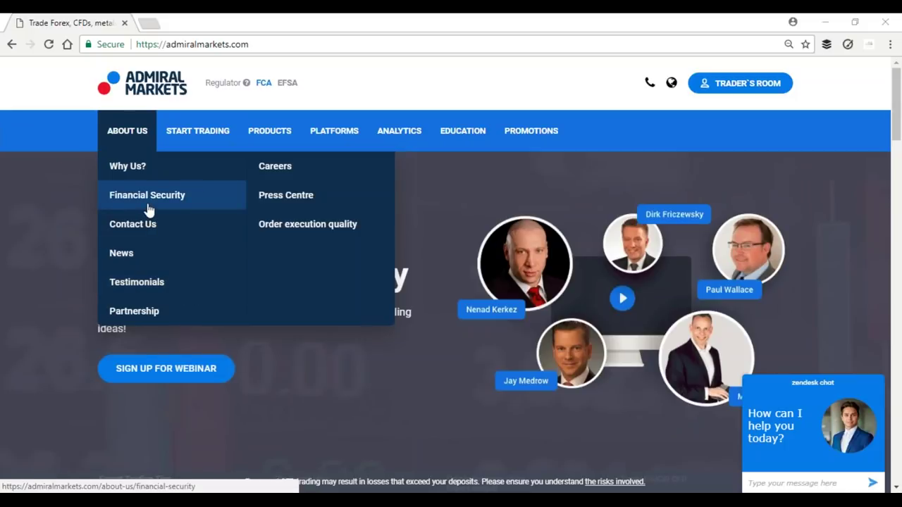
mouse_move(185, 149)
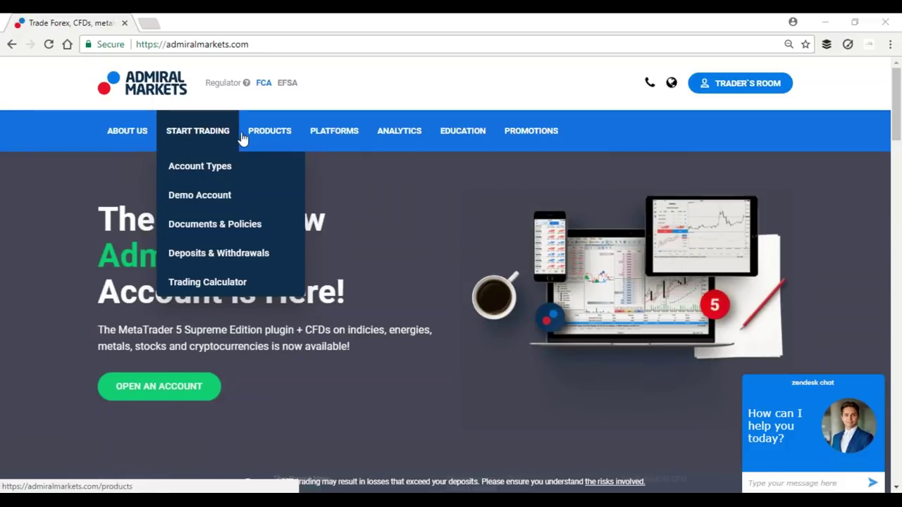
mouse_move(256, 138)
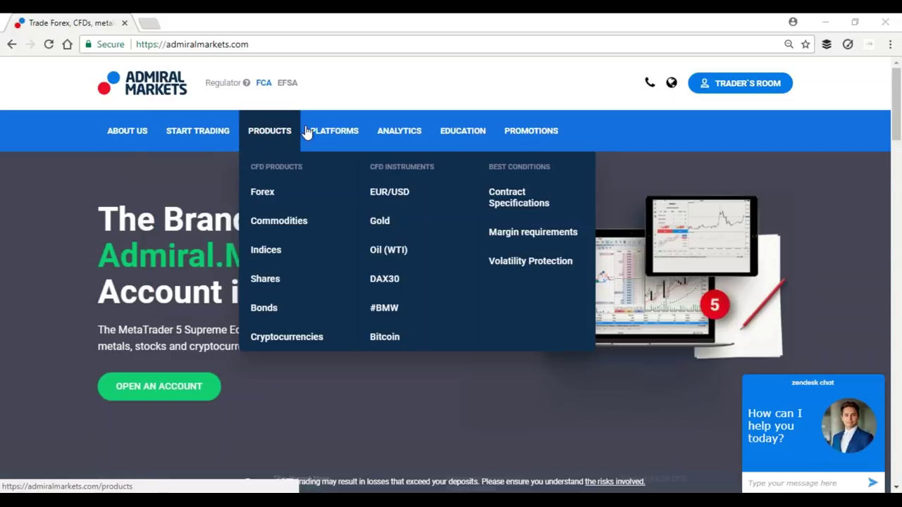
mouse_move(308, 133)
mouse_move(404, 136)
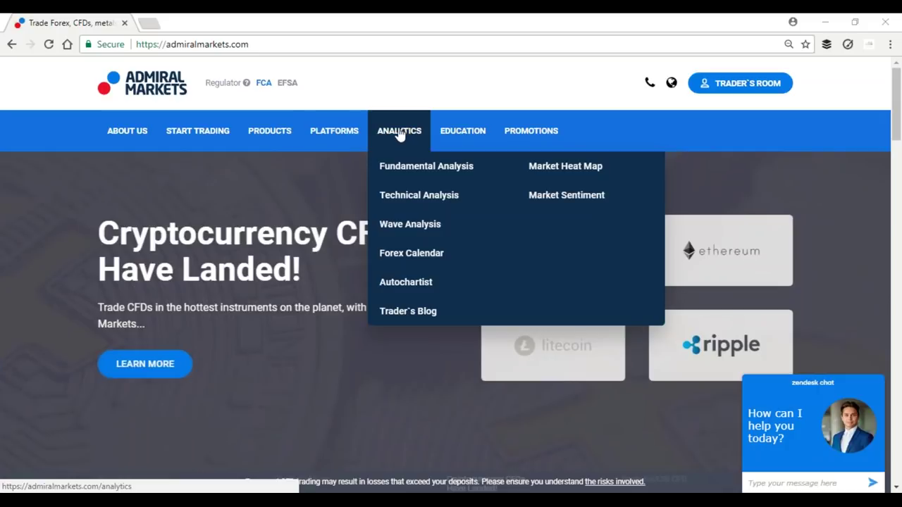
mouse_move(464, 133)
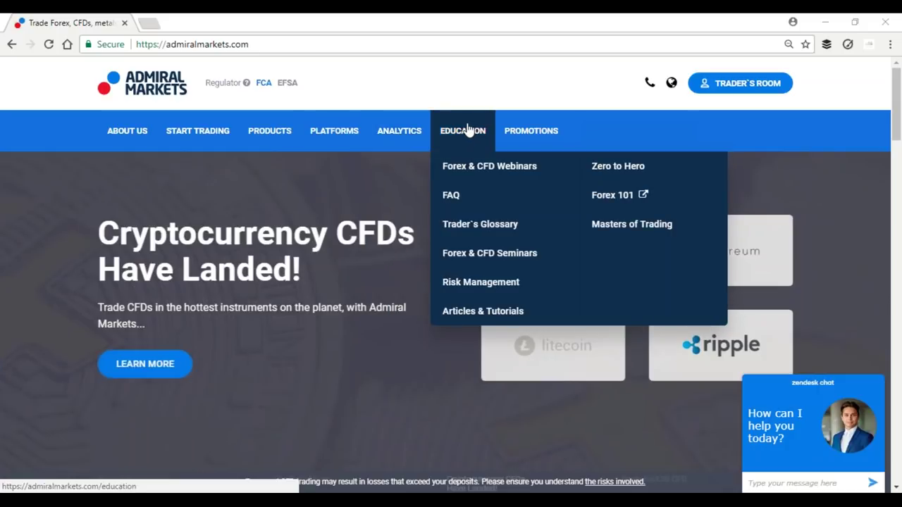
mouse_move(505, 137)
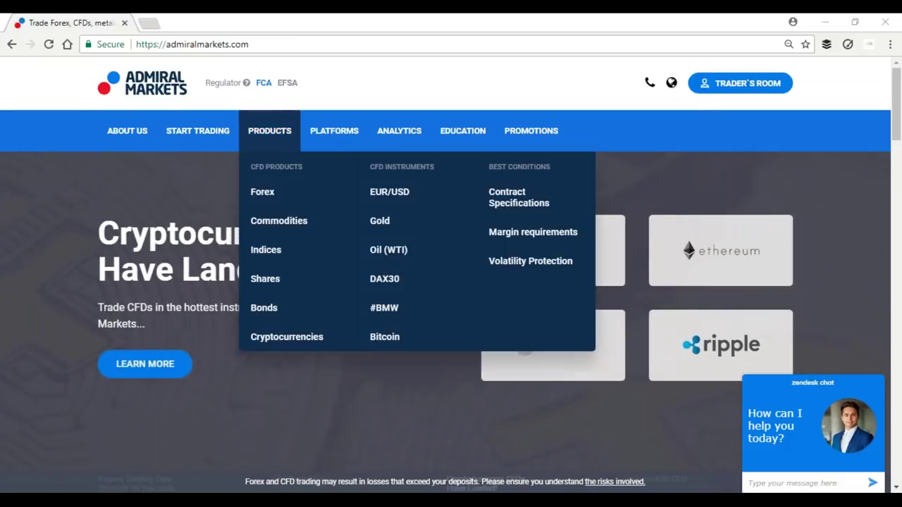
Open the Market Heat Map page in the site's analytics section.
mouse_move(308, 150)
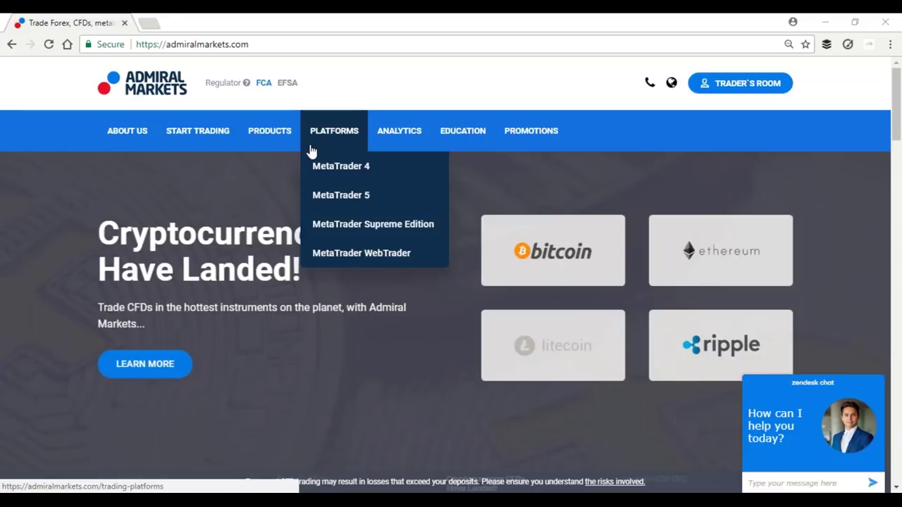
mouse_move(419, 149)
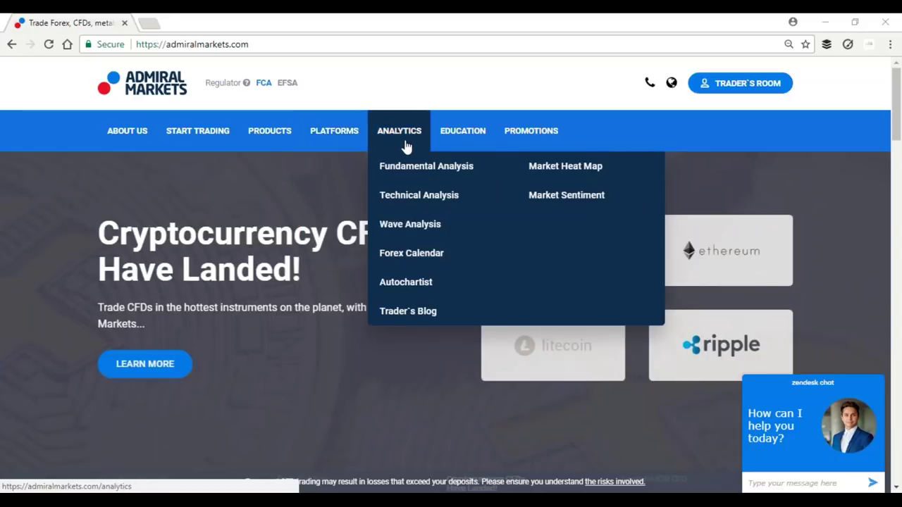
click(570, 180)
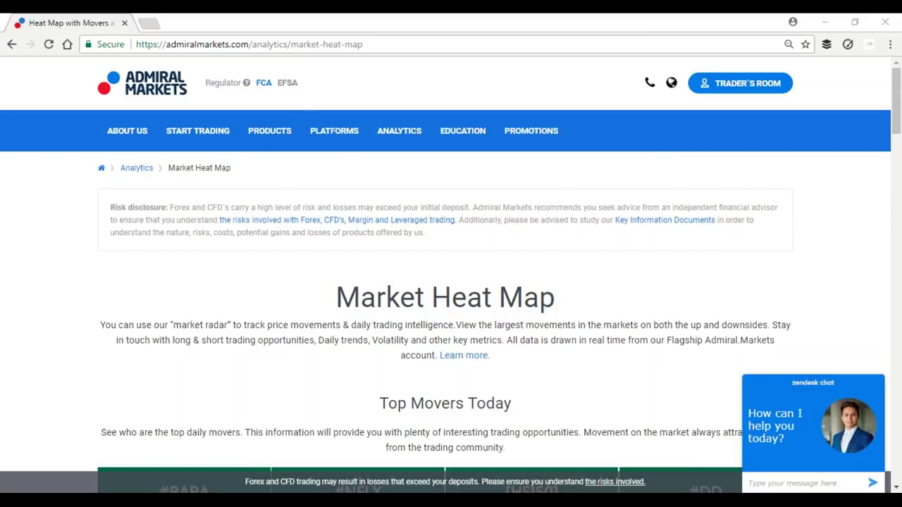
Review the top movers for today, the last 24 hours and yesterday on the heat map page.
scroll(373, 359, down, 6)
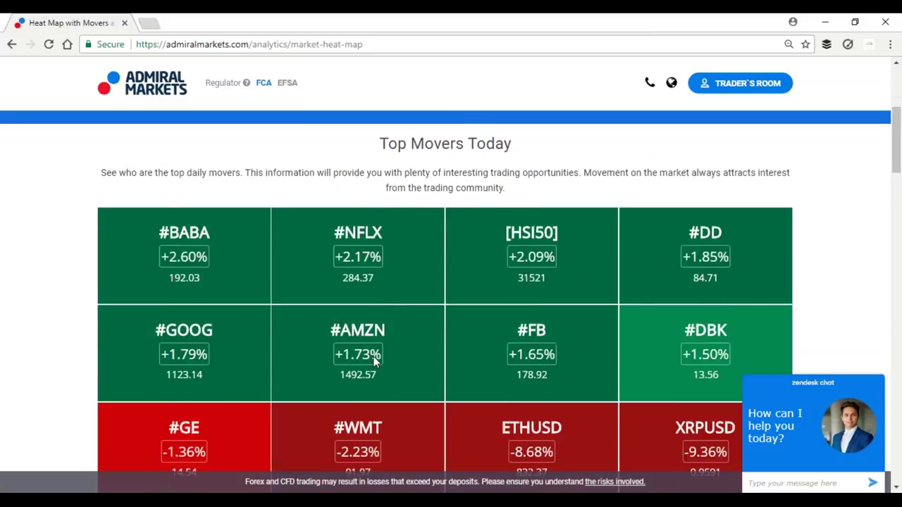
scroll(373, 359, up, 2)
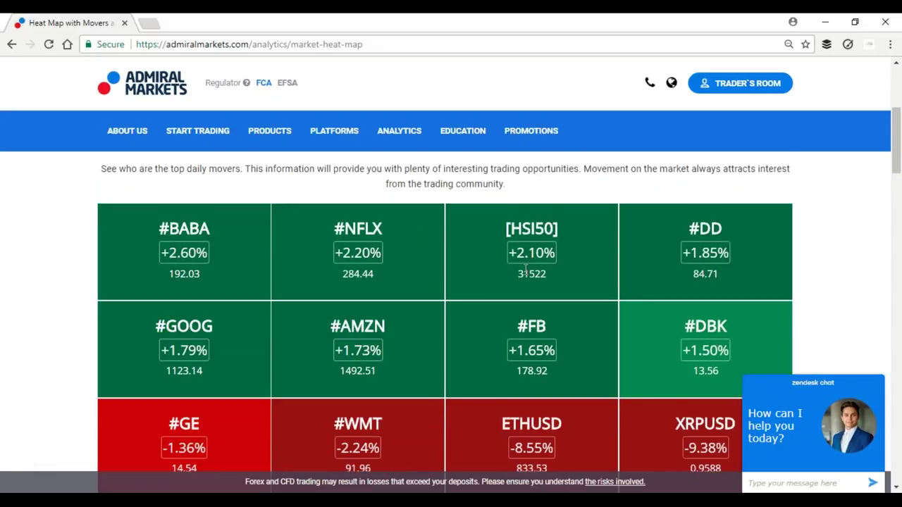
scroll(373, 360, down, 2)
scroll(521, 270, down, 2)
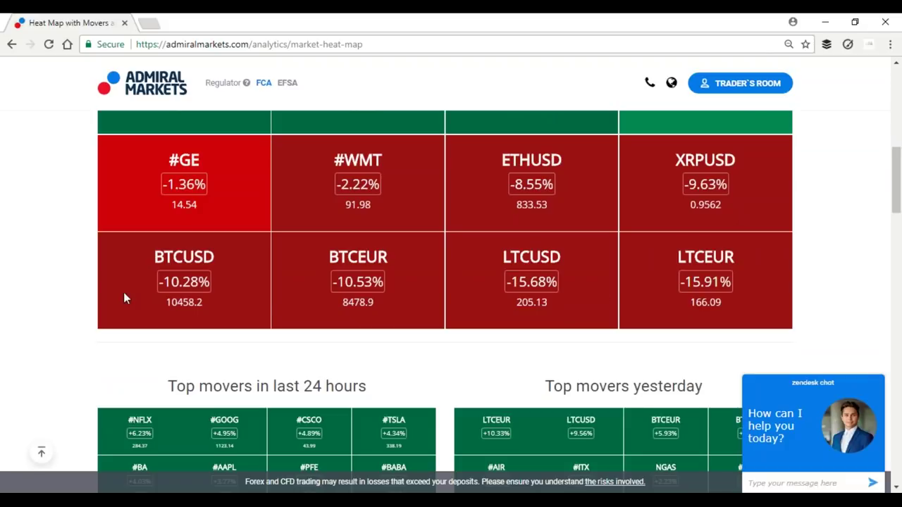
scroll(549, 328, down, 3)
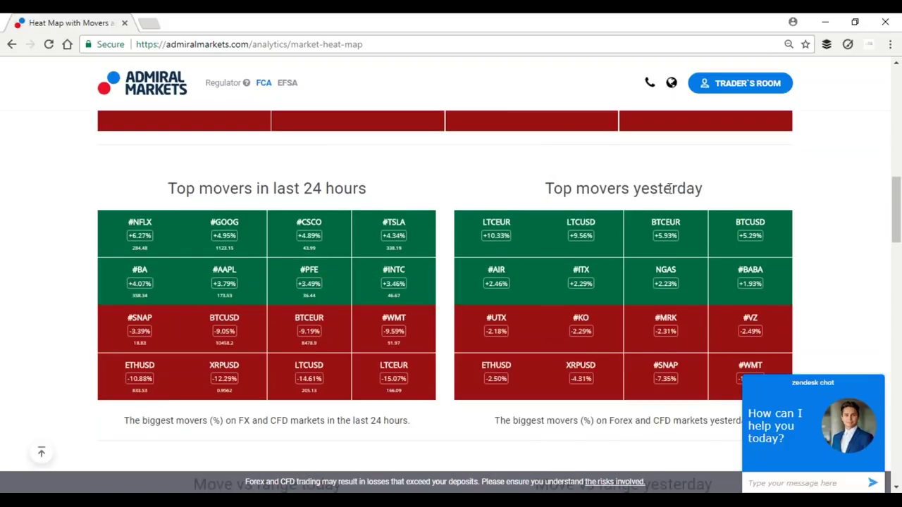
Inspect GBP/CAD and GBP/JPY in the Move vs range yesterday chart.
scroll(600, 235, down, 5)
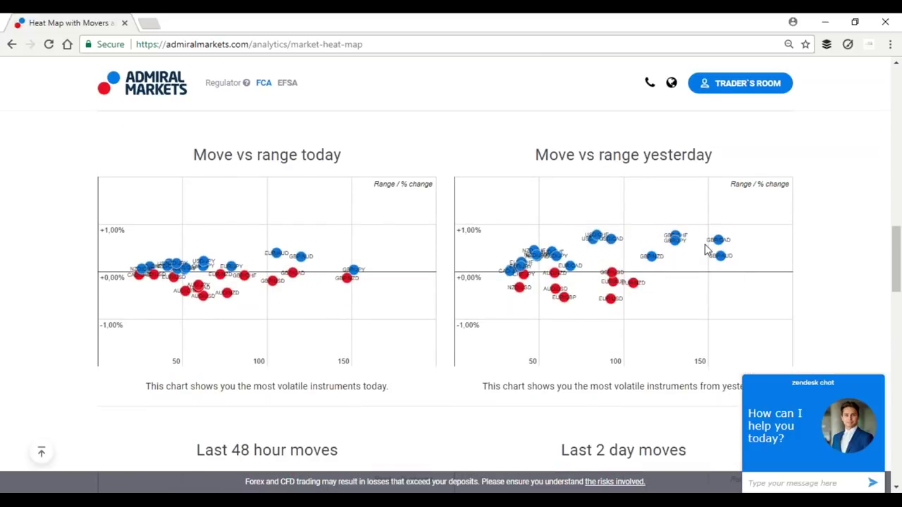
mouse_move(715, 240)
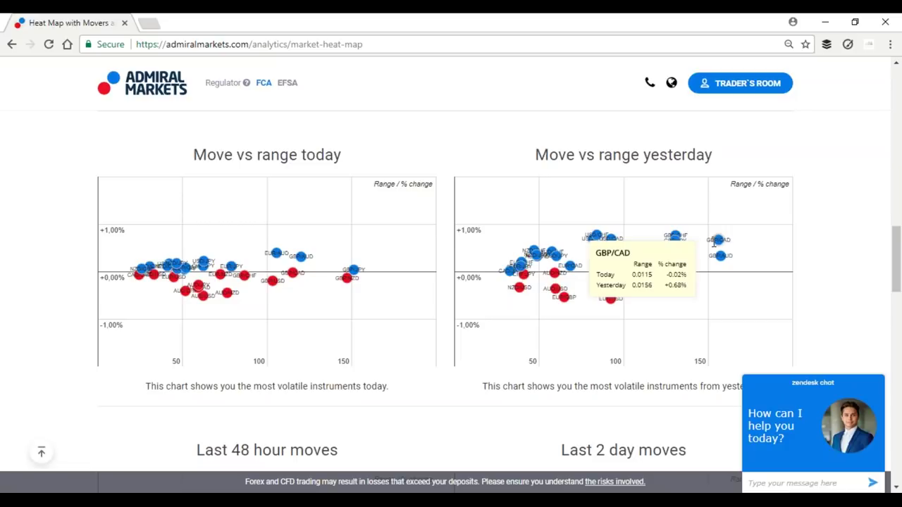
mouse_move(675, 238)
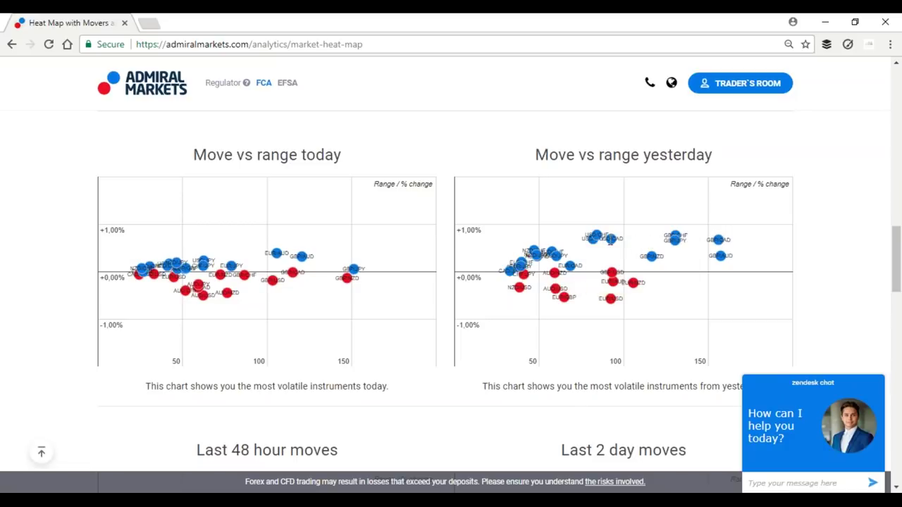
mouse_move(563, 294)
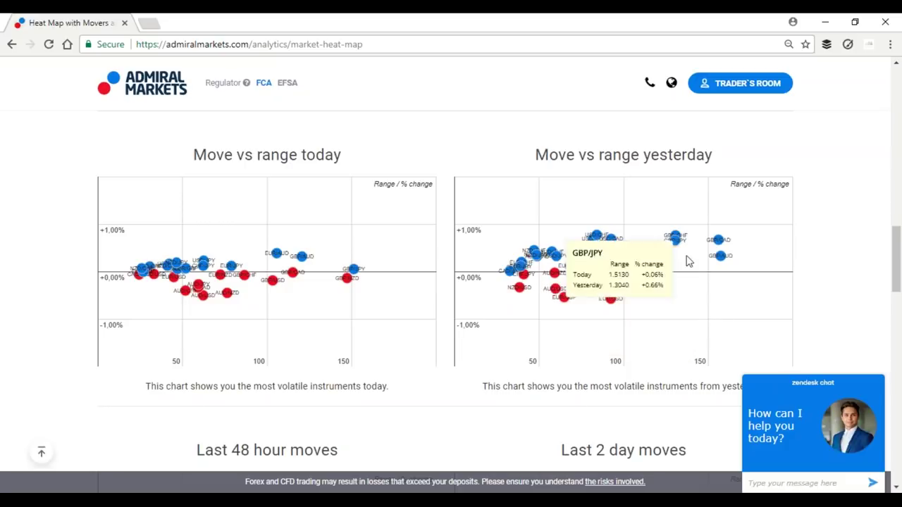
Examine the average ranges of GBP, CHF and AUD in the Currency ranges chart.
scroll(638, 261, down, 2)
scroll(632, 267, down, 6)
mouse_move(610, 198)
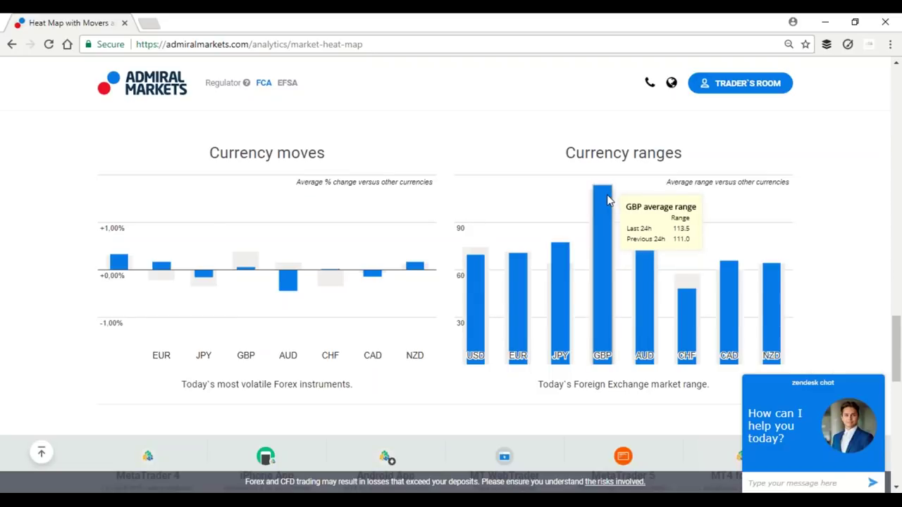
mouse_move(683, 299)
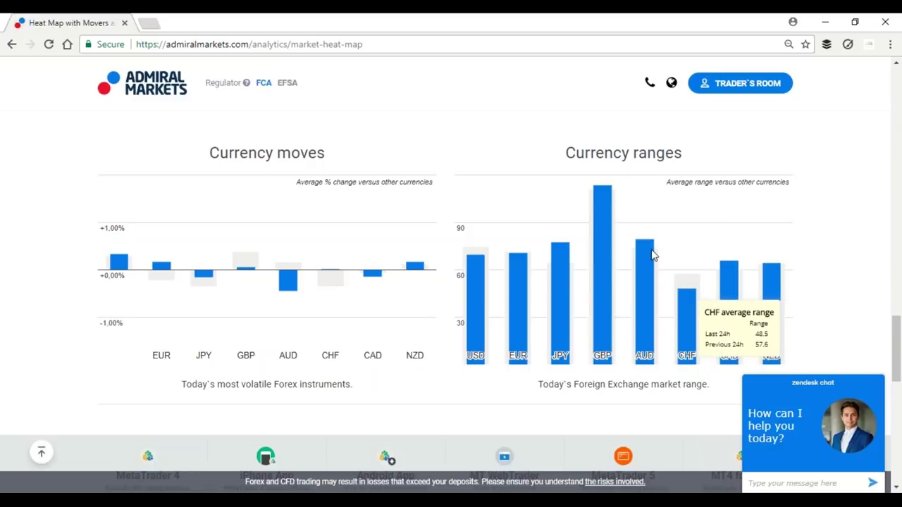
mouse_move(652, 255)
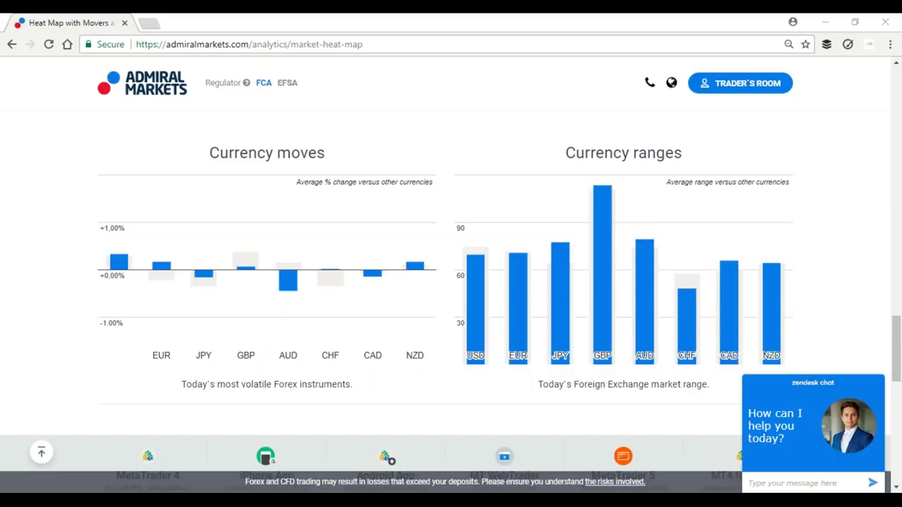
Switch to MetaTrader 4 and apply the 1AM2 template to the EURUSD chart, shown on the daily timeframe.
drag(0, 38, 648, 88)
double_click(649, 88)
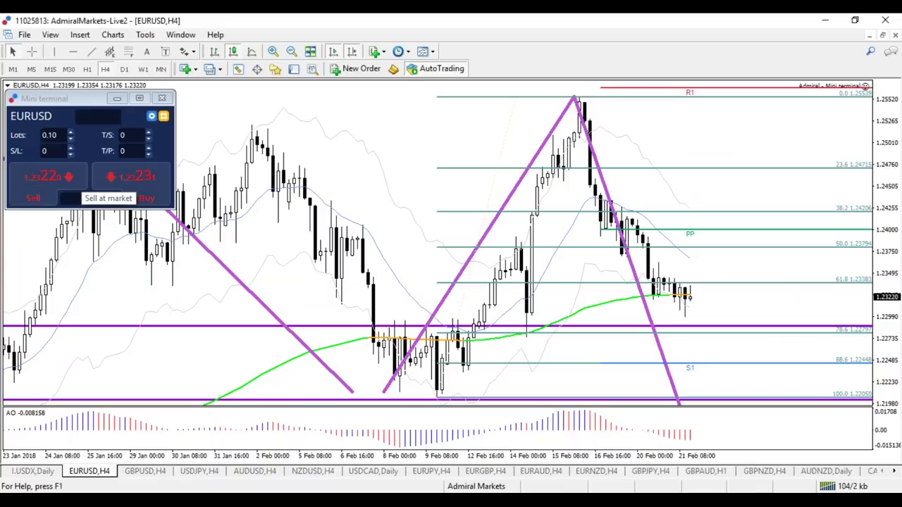
right_click(384, 144)
mouse_move(423, 280)
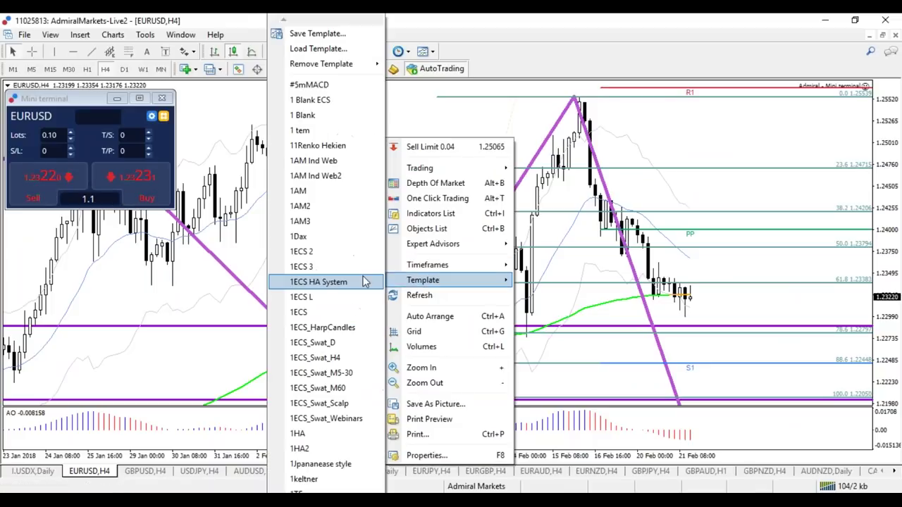
click(326, 204)
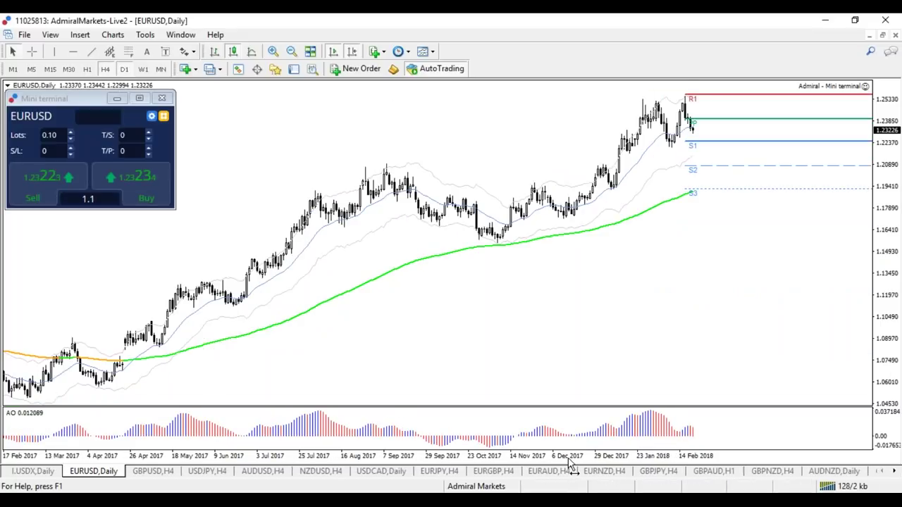
Mark the daily range with horizontal lines at about 1.221 and 1.252, and draw a trend line from the mid-December low to the upper line.
drag(567, 455, 576, 454)
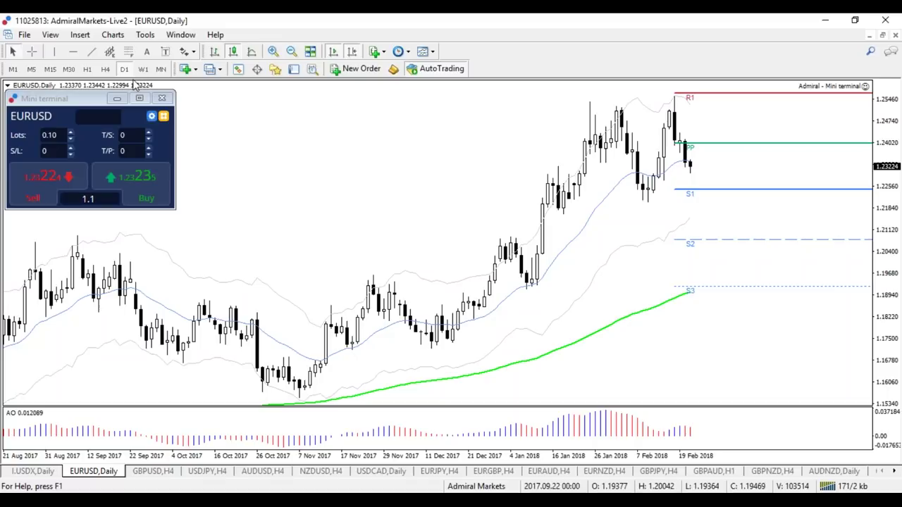
click(73, 51)
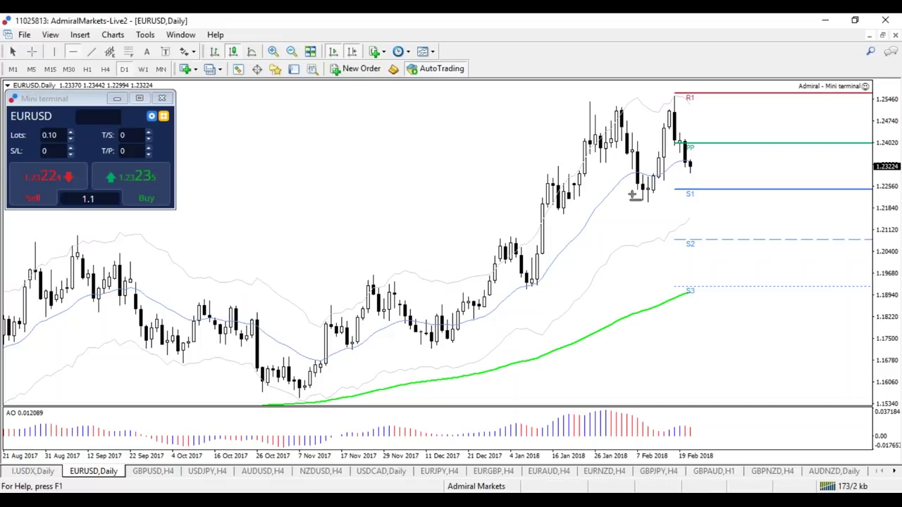
click(635, 199)
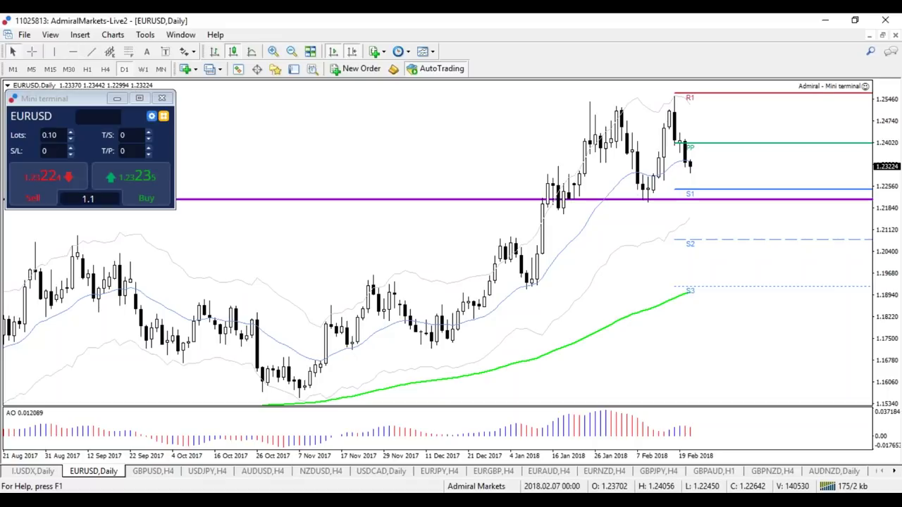
click(73, 52)
click(620, 106)
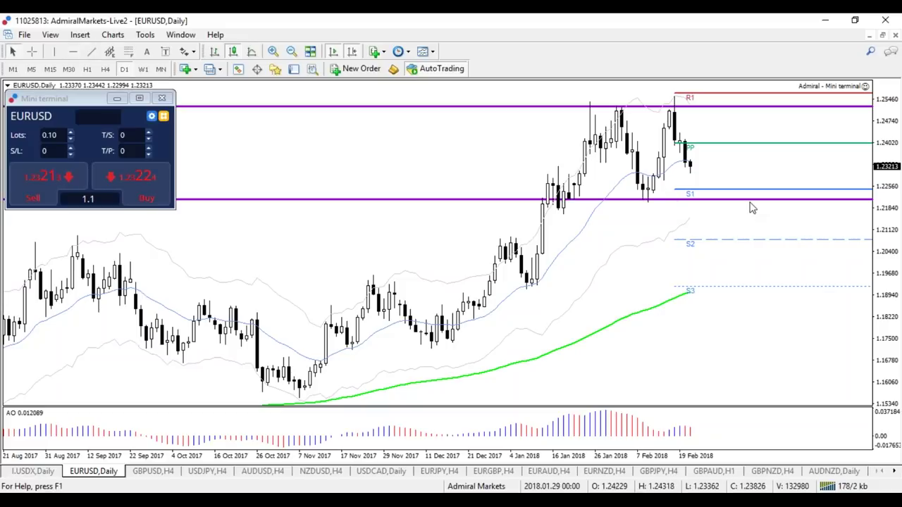
mouse_move(435, 344)
mouse_down()
mouse_move(493, 282)
mouse_move(618, 106)
mouse_up()
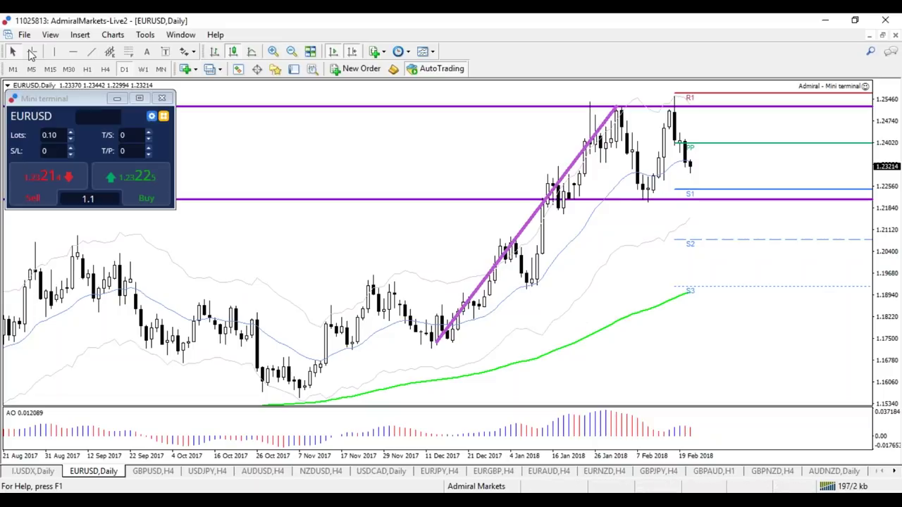
Add a second horizontal line just under the lower one at the February low, and draw a projected rising line from S1 to the upper line.
click(73, 52)
click(644, 202)
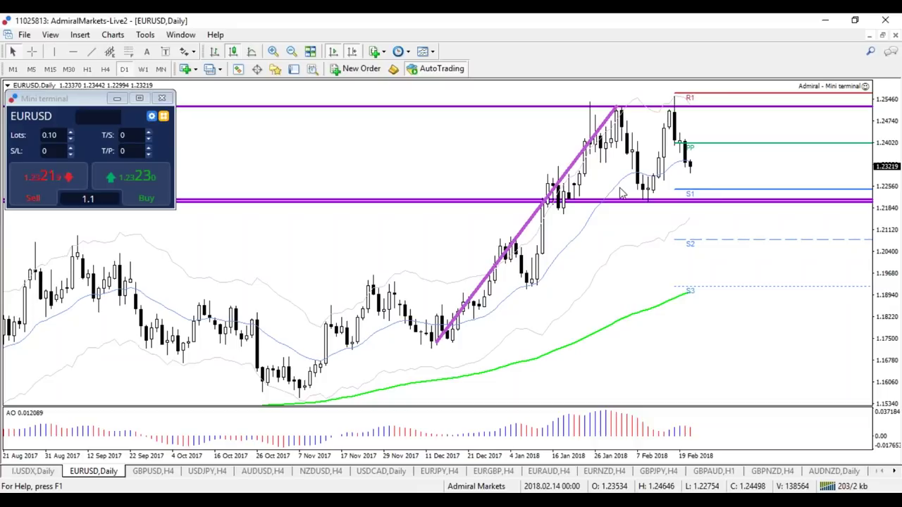
click(91, 51)
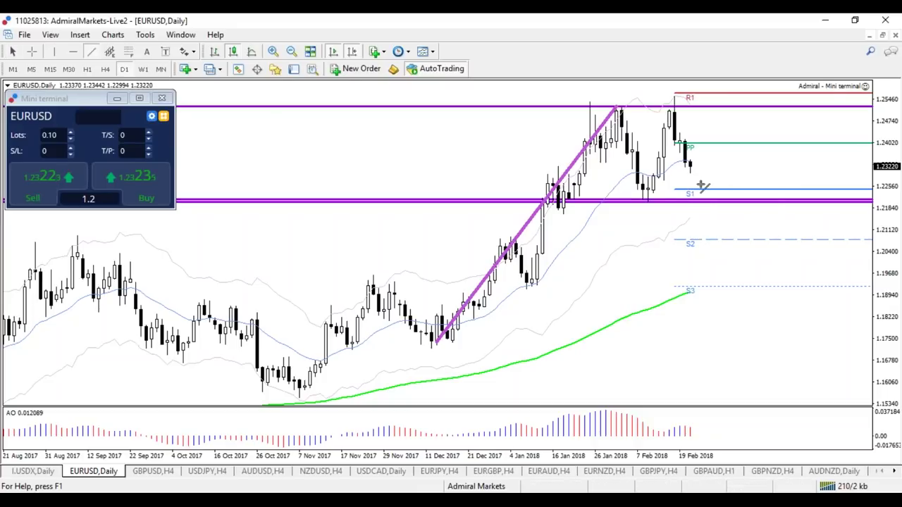
drag(707, 188, 738, 107)
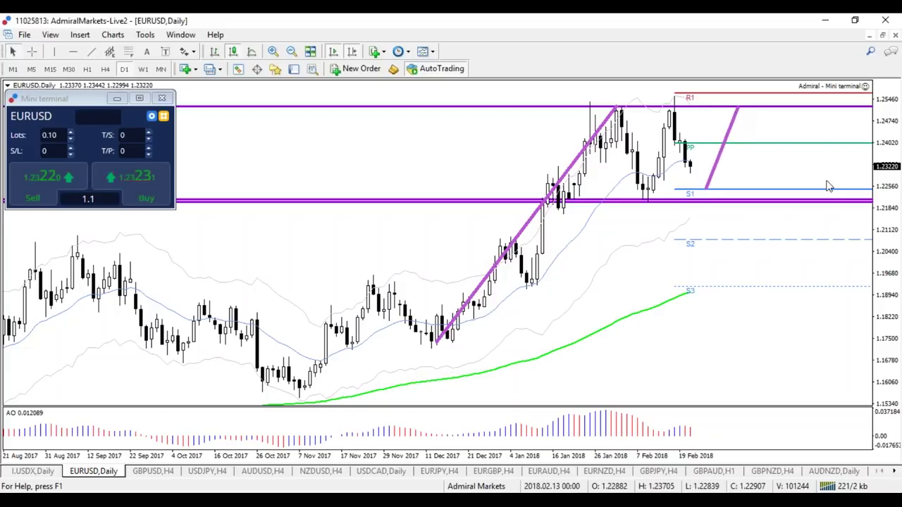
On the weekly chart, move the projected rising line to peak at about 1.28 and draw a falling line from its peak to about 1.173.
click(143, 68)
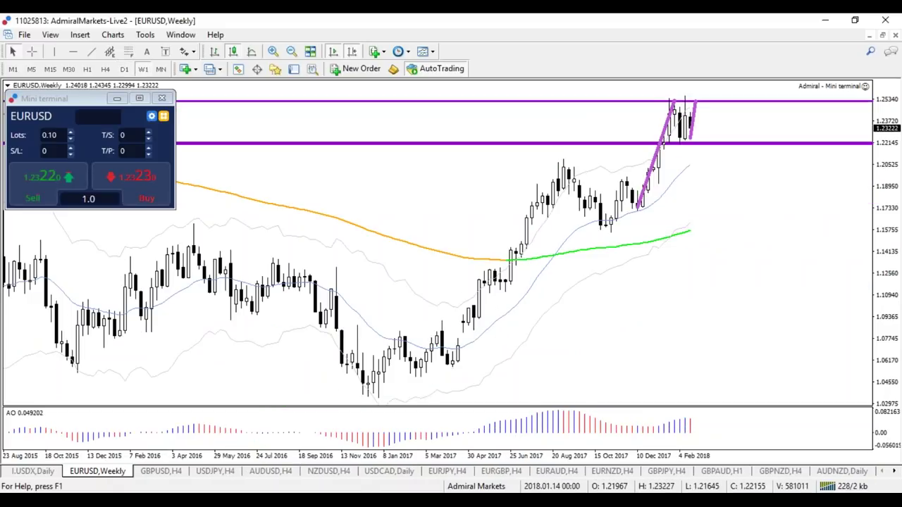
key(minus)
double_click(695, 218)
mouse_move(695, 218)
mouse_down()
mouse_move(709, 195)
mouse_move(710, 223)
mouse_up()
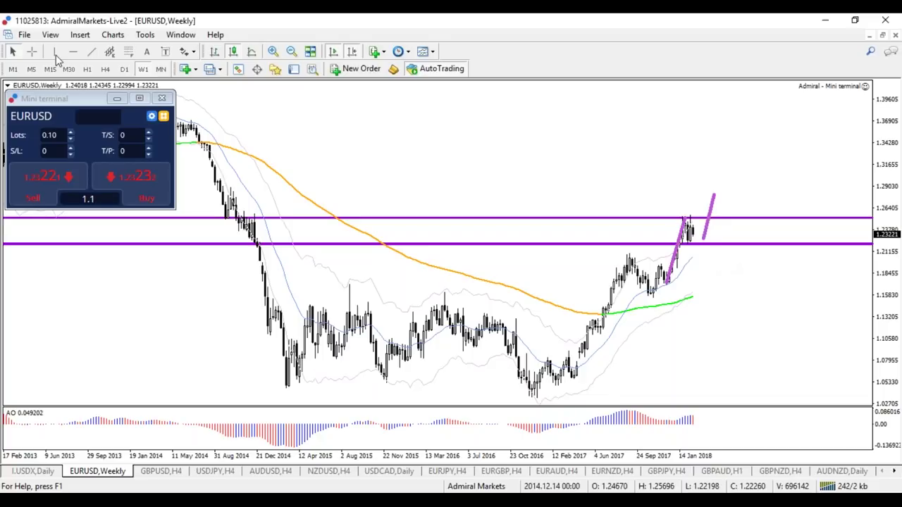
click(90, 53)
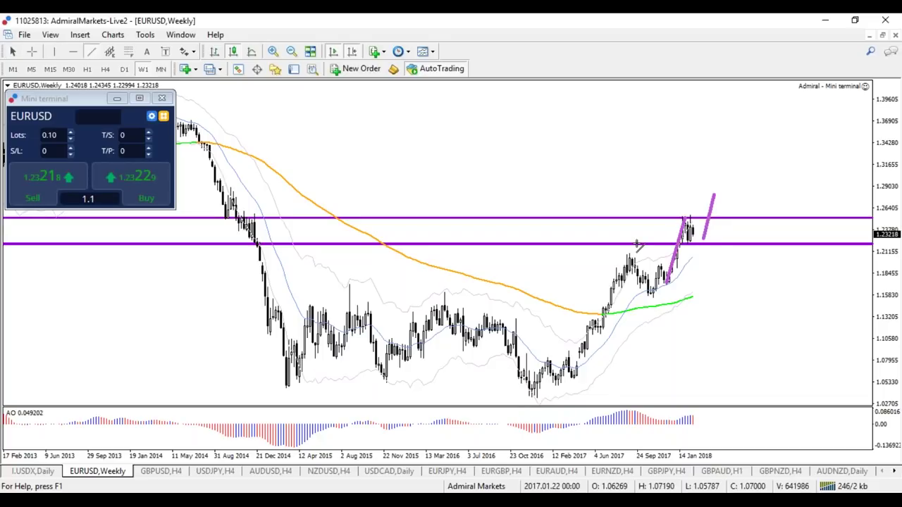
drag(714, 196, 742, 283)
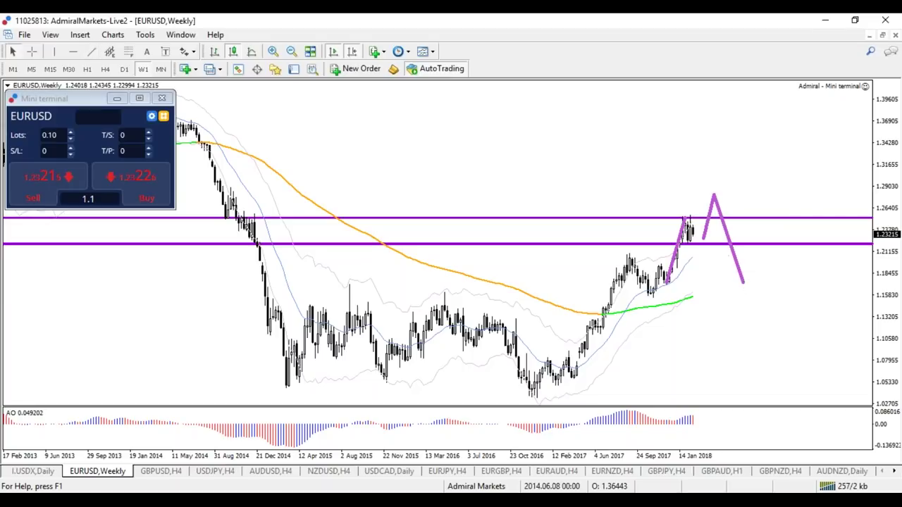
On the 4-hour EURUSD chart, draw a mid-to-late January triangle with a falling line from about 1.232 and a rising line from about 1.2165.
click(124, 69)
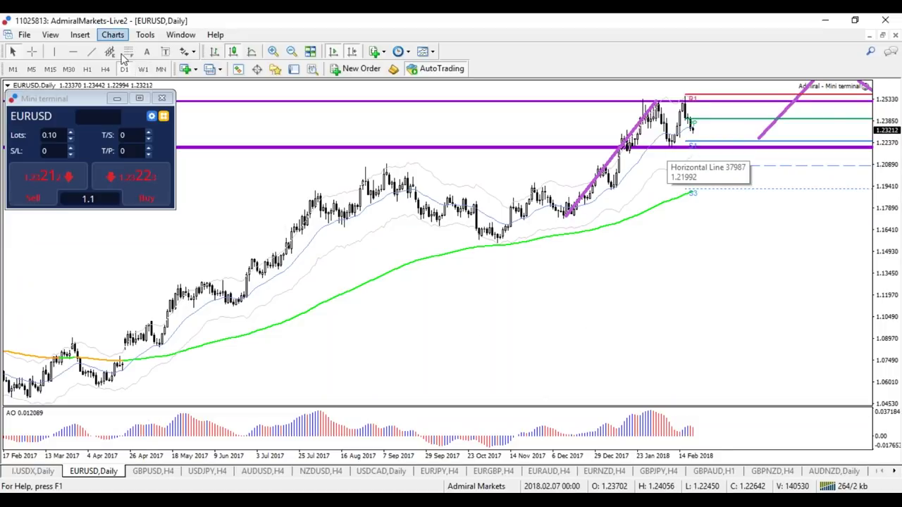
click(105, 68)
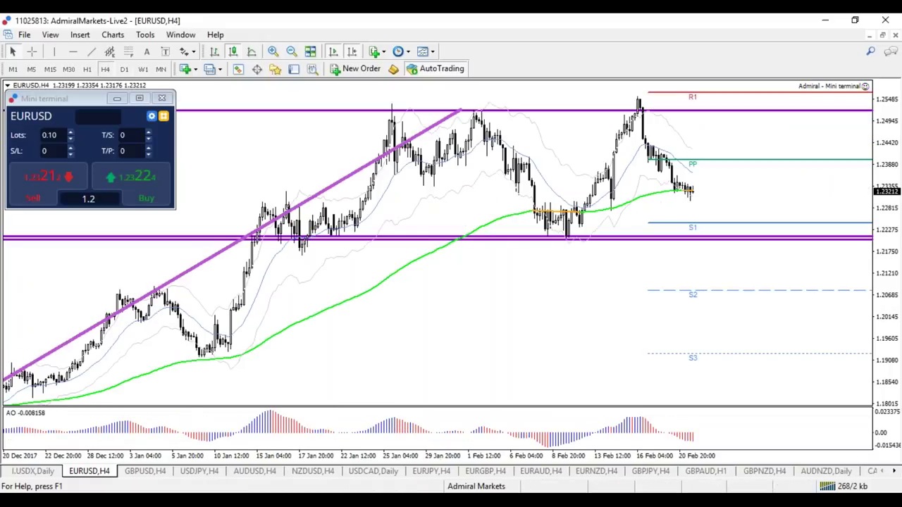
click(42, 53)
click(12, 225)
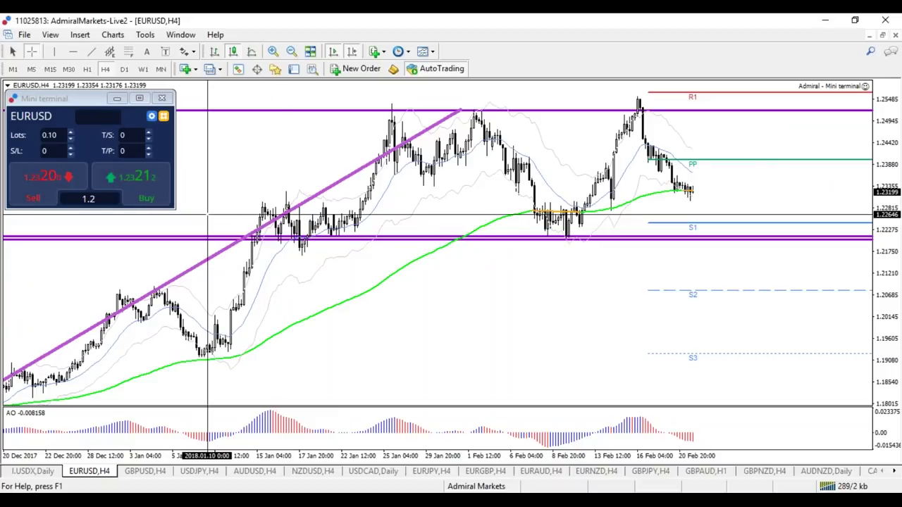
key(Delete)
drag(283, 192, 381, 220)
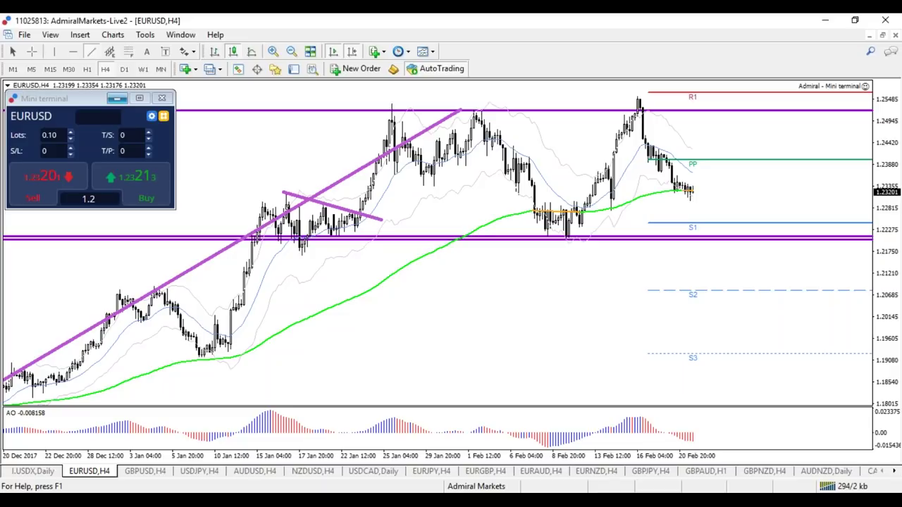
drag(296, 254, 381, 221)
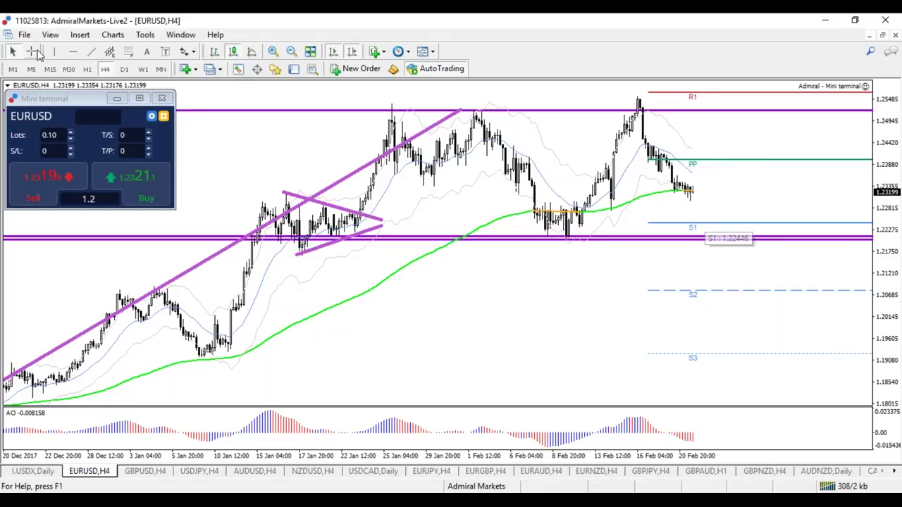
middle_click(703, 229)
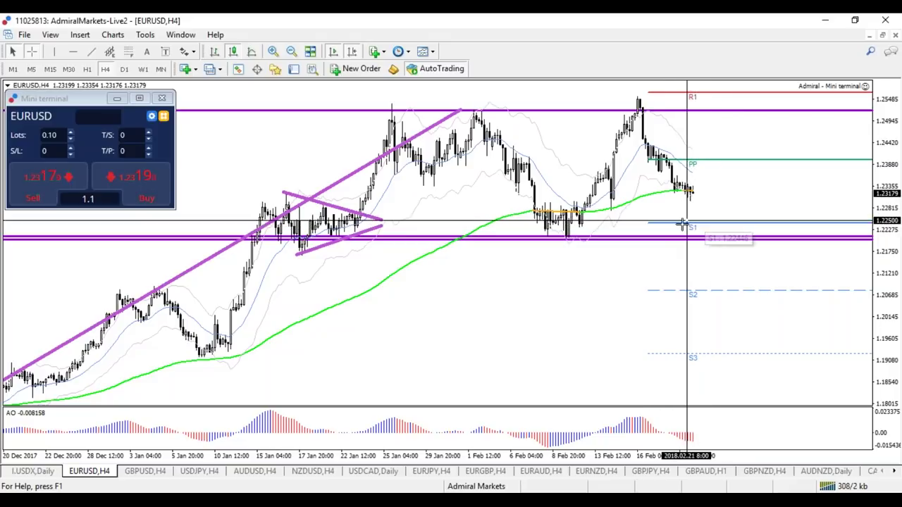
middle_click(319, 261)
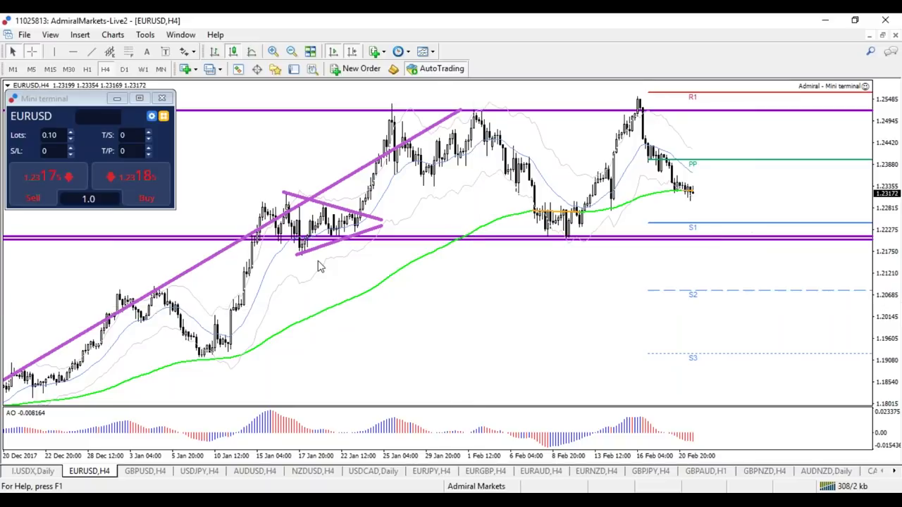
Mark the triangle breakout with a vertical line and position it at 2018.01.23 20:00.
click(54, 51)
click(372, 274)
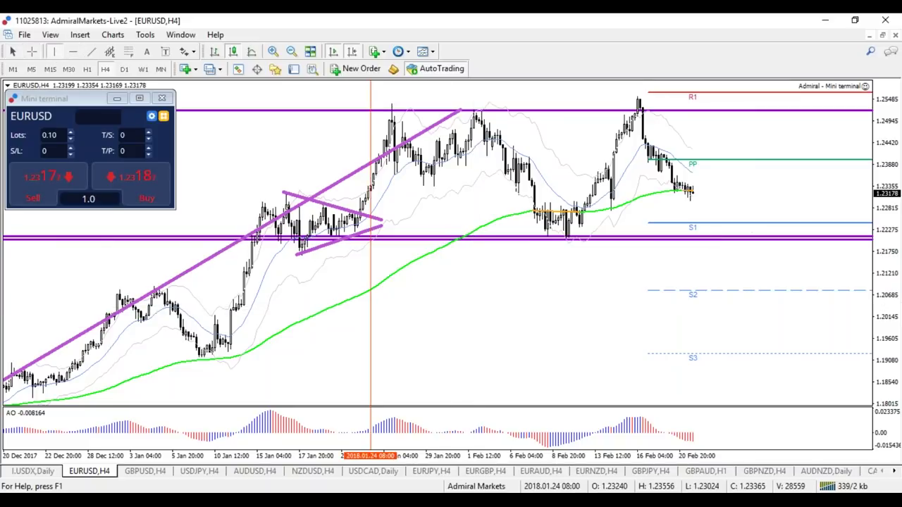
mouse_move(375, 274)
mouse_down()
mouse_move(354, 274)
mouse_move(365, 274)
mouse_up()
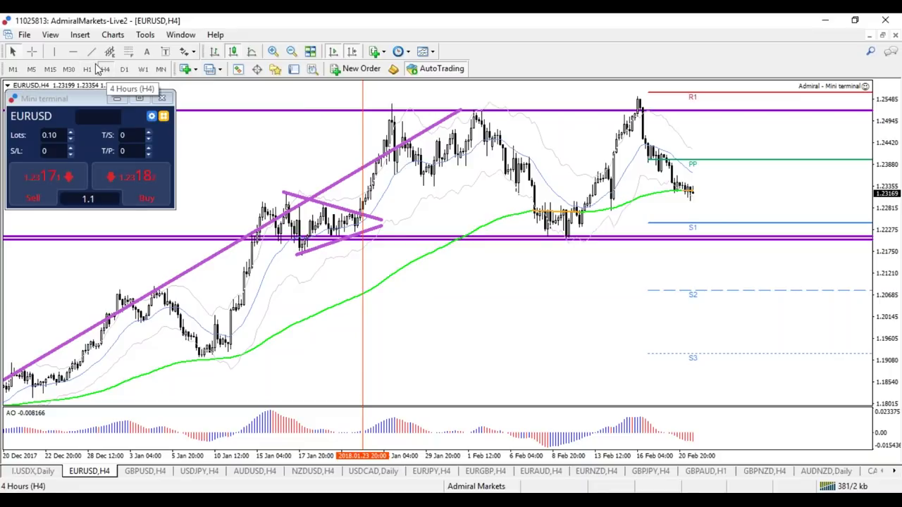
Switch the chart to the 15-minute timeframe and enlarge the price action around the vertical line at 23 January 20:00.
click(50, 68)
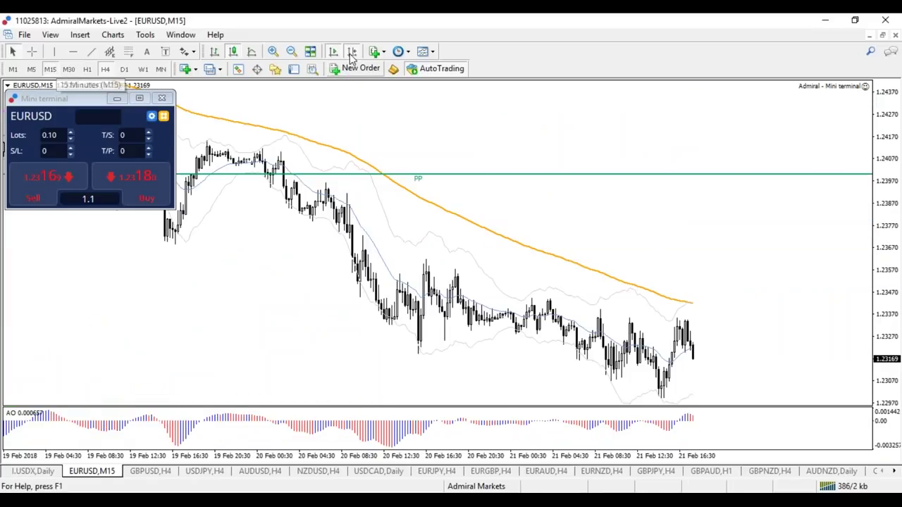
scroll(278, 185, up, 19)
scroll(413, 175, down, 15)
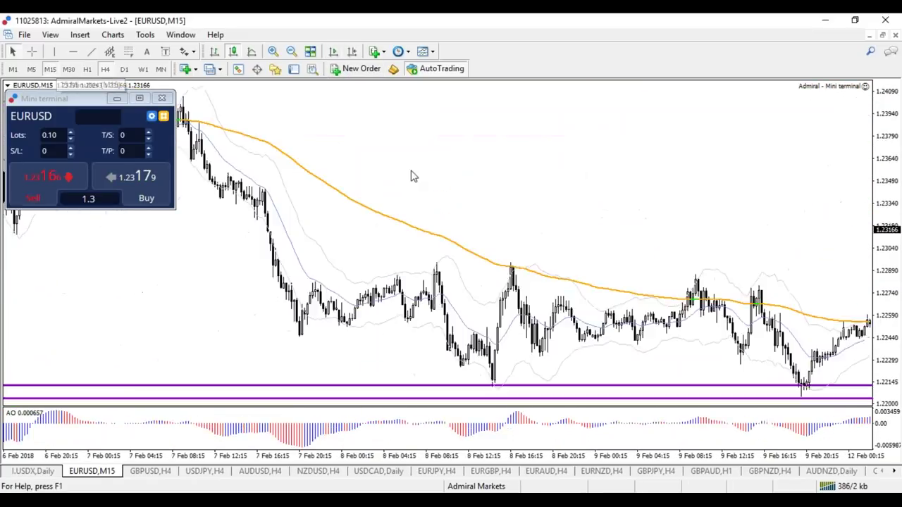
scroll(663, 225, down, 15)
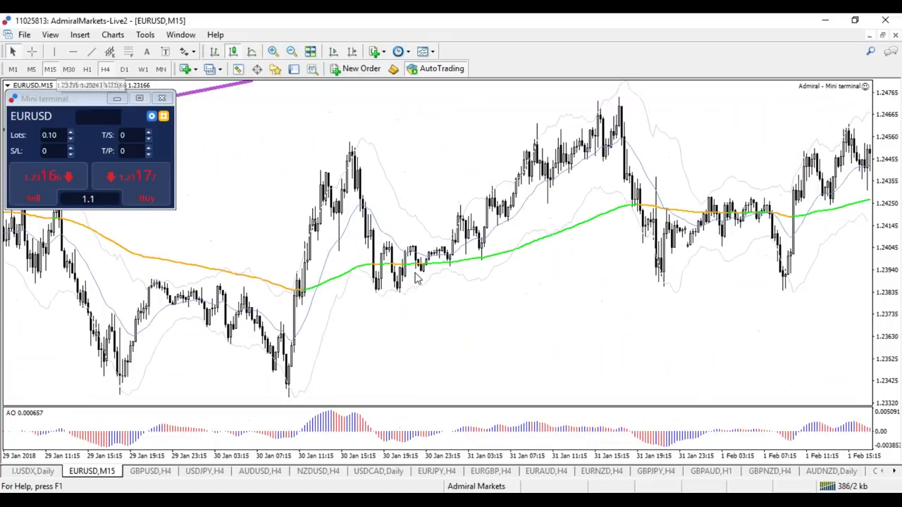
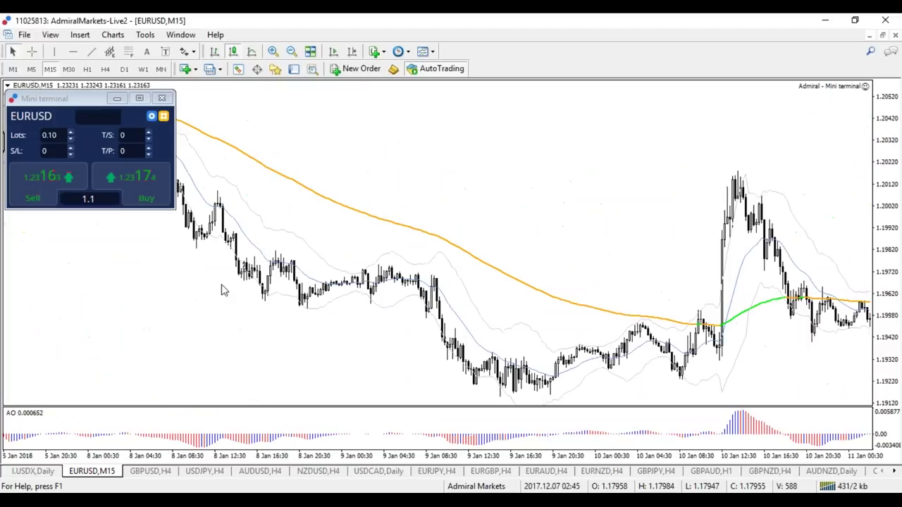
scroll(319, 224, down, 15)
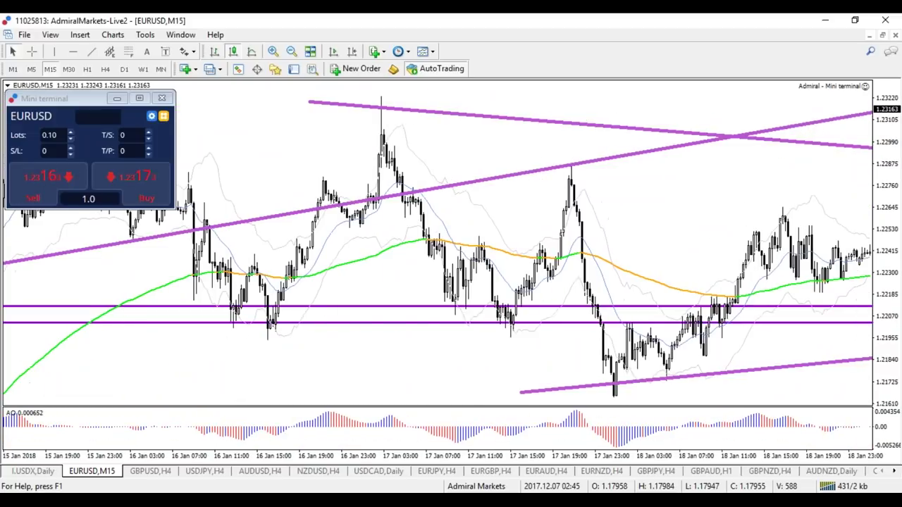
scroll(318, 224, down, 2)
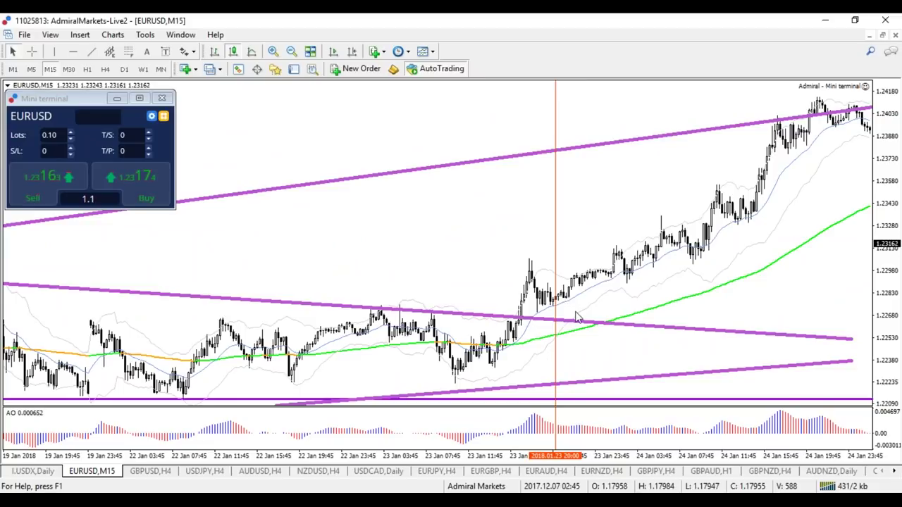
drag(602, 458, 608, 461)
scroll(350, 250, down, 8)
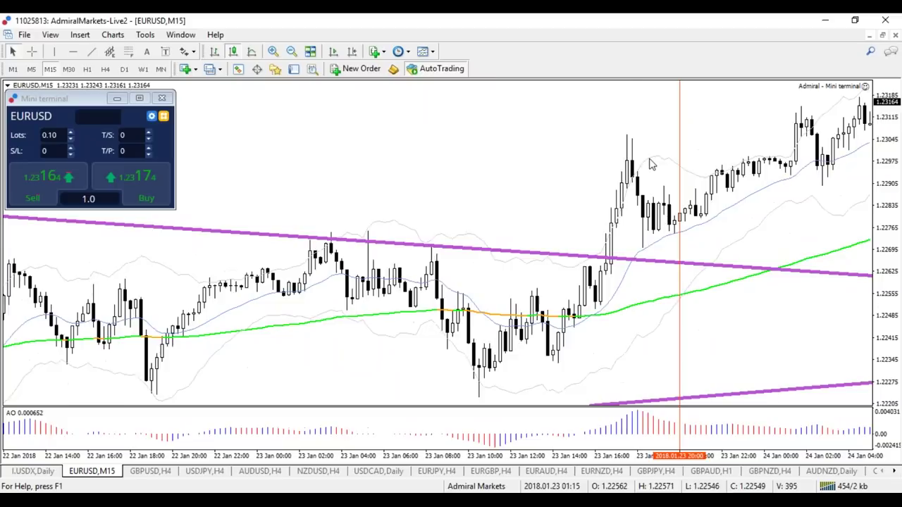
scroll(650, 162, down, 4)
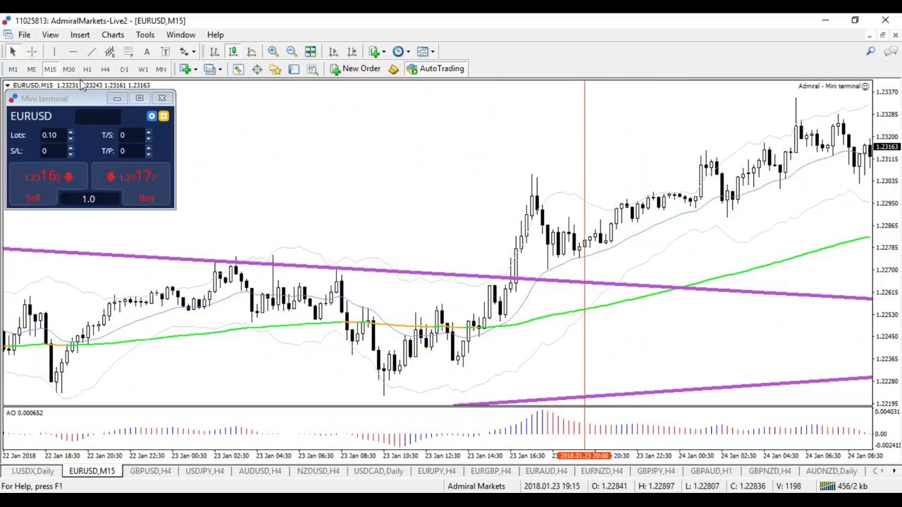
Draw a small triangle around the vertical line, with a rising line from about 1.2270 and a slightly falling line from about 1.2289.
click(91, 52)
drag(546, 270, 627, 241)
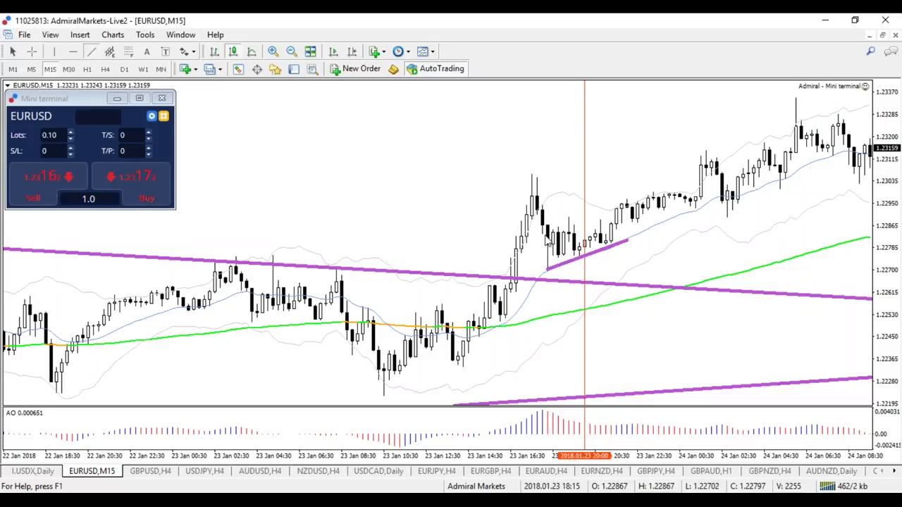
click(91, 52)
drag(562, 219, 623, 222)
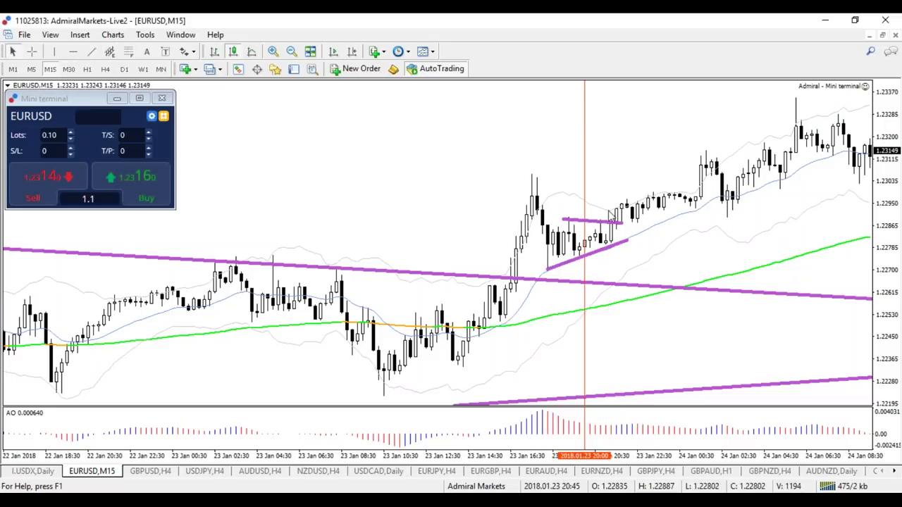
mouse_move(610, 215)
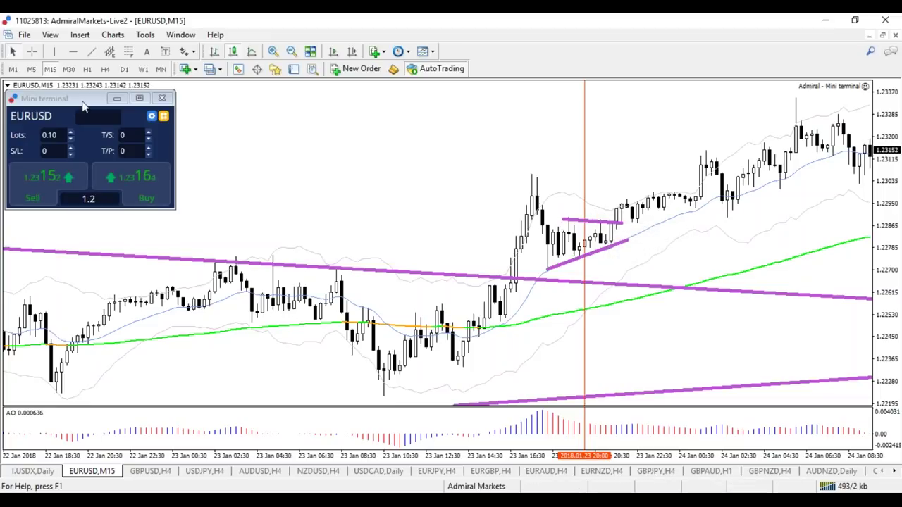
mouse_move(503, 269)
mouse_down()
mouse_move(449, 290)
mouse_move(503, 269)
mouse_up()
mouse_move(504, 390)
mouse_down()
mouse_move(459, 409)
mouse_move(476, 366)
mouse_up()
mouse_move(486, 174)
mouse_down()
mouse_move(501, 210)
mouse_move(516, 209)
mouse_move(497, 206)
mouse_up()
mouse_move(610, 144)
mouse_down()
mouse_move(603, 200)
mouse_move(618, 192)
mouse_up()
mouse_move(621, 243)
mouse_down()
mouse_move(570, 300)
mouse_move(553, 298)
mouse_up()
drag(556, 290, 565, 319)
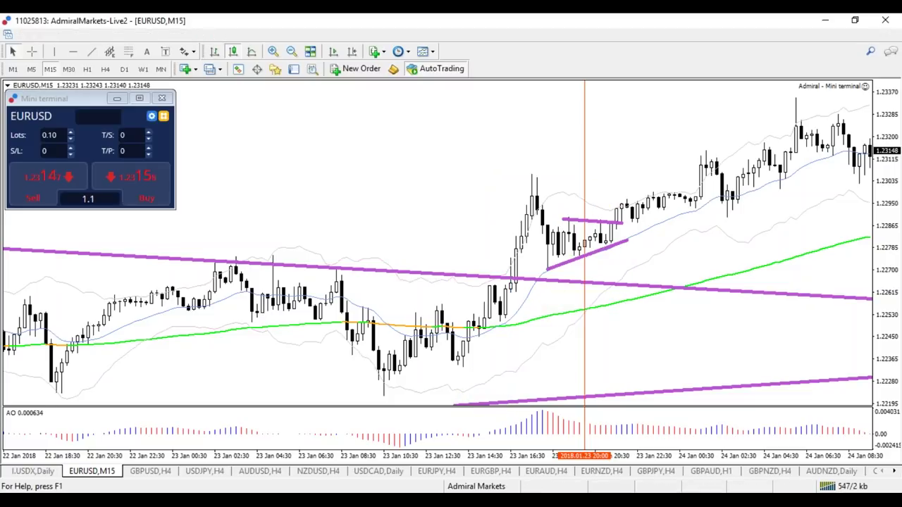
mouse_move(531, 181)
mouse_down()
mouse_move(565, 289)
mouse_move(652, 365)
mouse_up()
key(Escape)
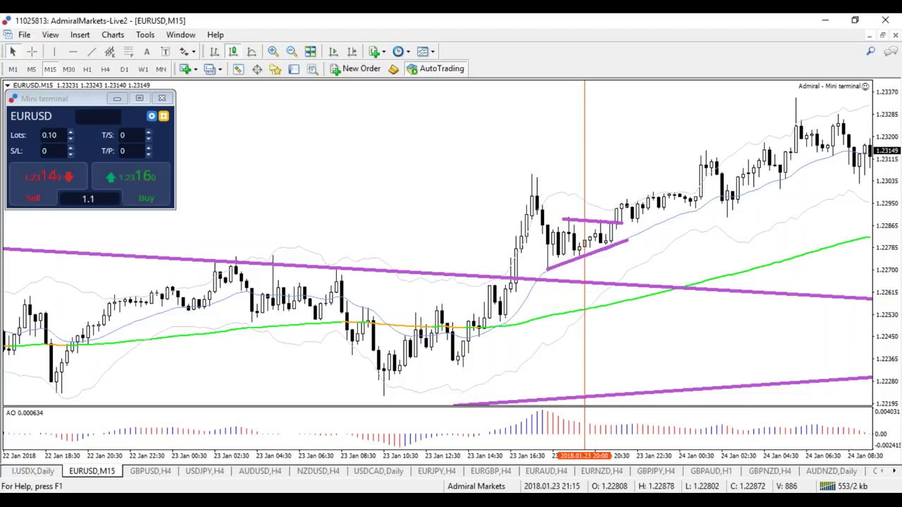
Sketch a red bearish path through the small triangle ending in a down arrow, circle the breakout candles in blue, and clear the marks.
mouse_move(525, 176)
mouse_down()
mouse_move(548, 262)
mouse_move(607, 235)
mouse_move(651, 373)
mouse_move(610, 363)
mouse_up()
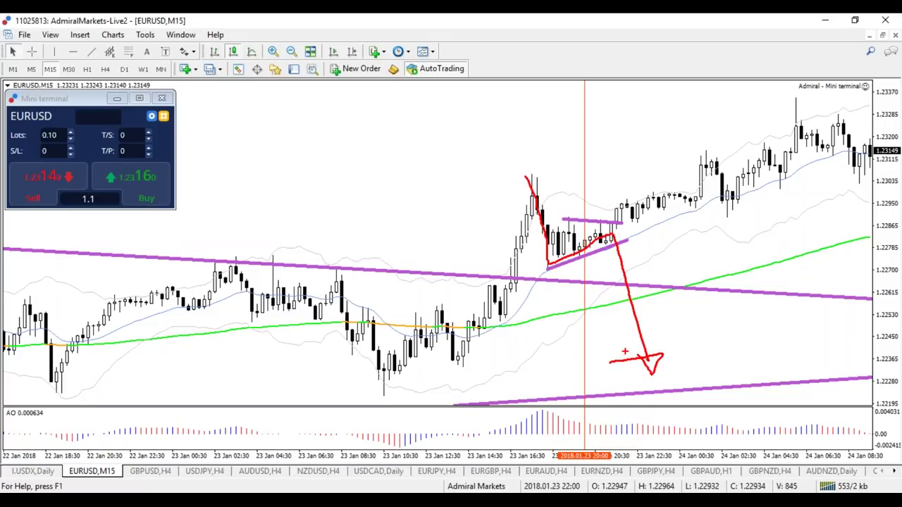
mouse_move(621, 194)
mouse_down()
mouse_move(624, 224)
mouse_move(638, 219)
mouse_up()
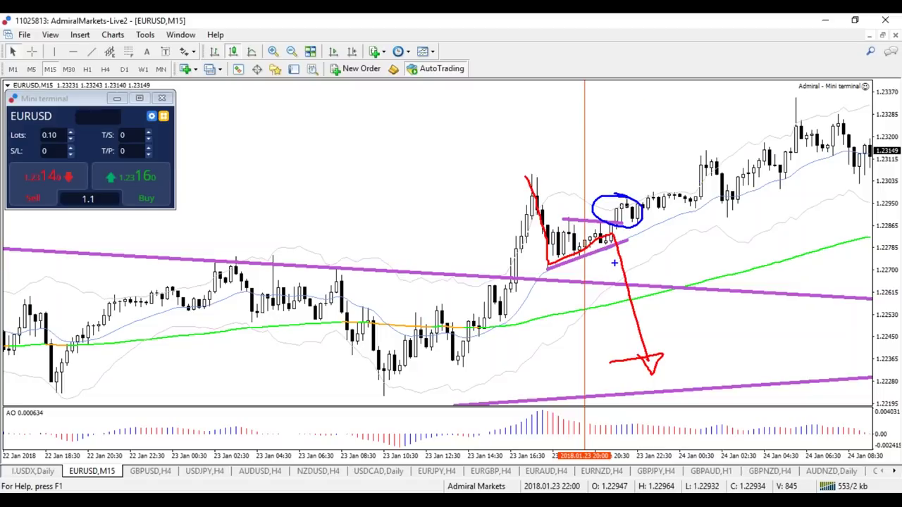
key(e)
Mark the breakout candle with a blue arrow and sketch red levels below the small triangle and near the earlier 23 January lows.
drag(618, 164, 607, 193)
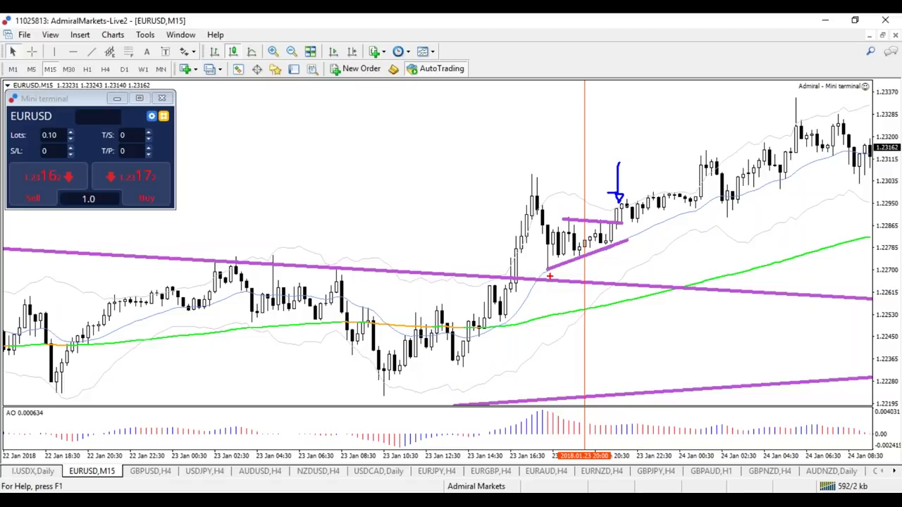
drag(535, 273, 629, 272)
drag(424, 373, 676, 379)
mouse_move(407, 366)
mouse_down()
mouse_move(638, 374)
mouse_move(423, 342)
mouse_up()
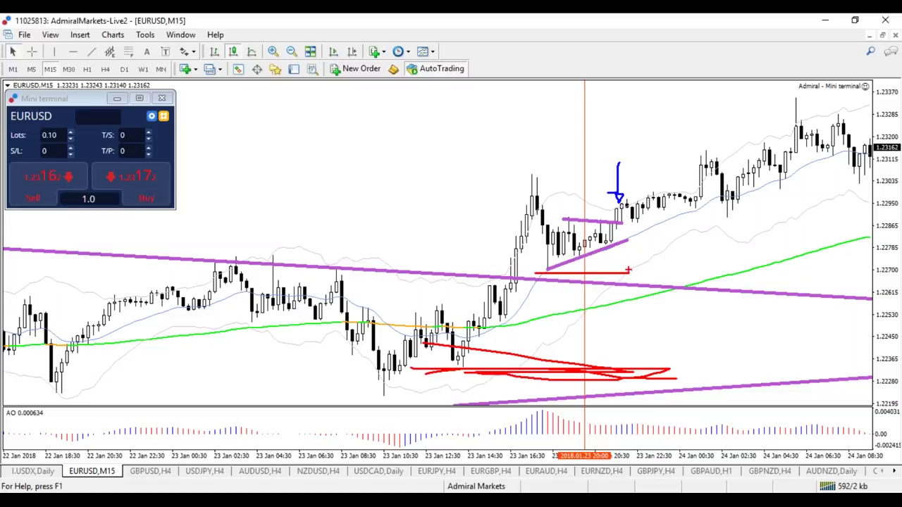
Outline the distance below the breakout candle in red, label the two levels with circled 1 and 2, and clear all annotations.
mouse_move(623, 217)
mouse_down()
mouse_move(624, 266)
mouse_move(638, 220)
mouse_move(598, 216)
mouse_up()
mouse_move(663, 241)
mouse_down()
mouse_move(663, 251)
mouse_move(688, 239)
mouse_move(657, 228)
mouse_up()
mouse_move(639, 345)
mouse_down()
mouse_move(670, 351)
mouse_move(623, 358)
mouse_move(648, 324)
mouse_up()
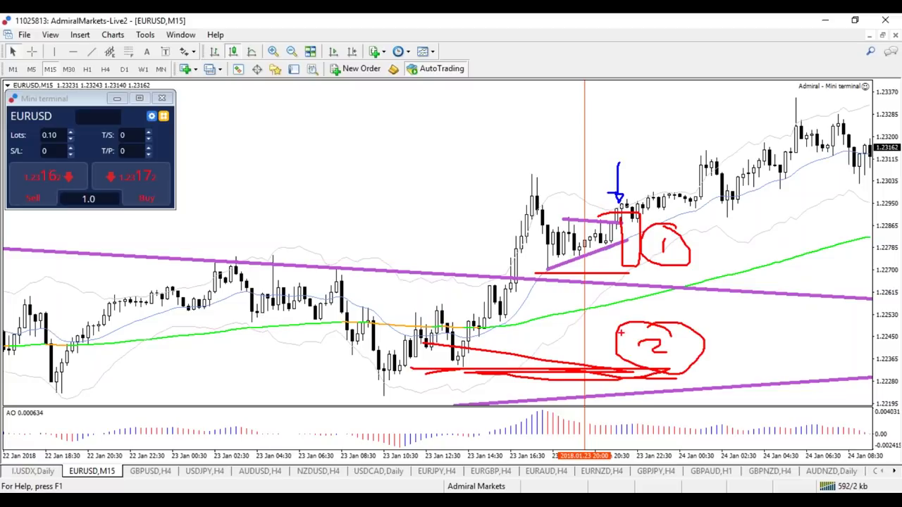
key(Escape)
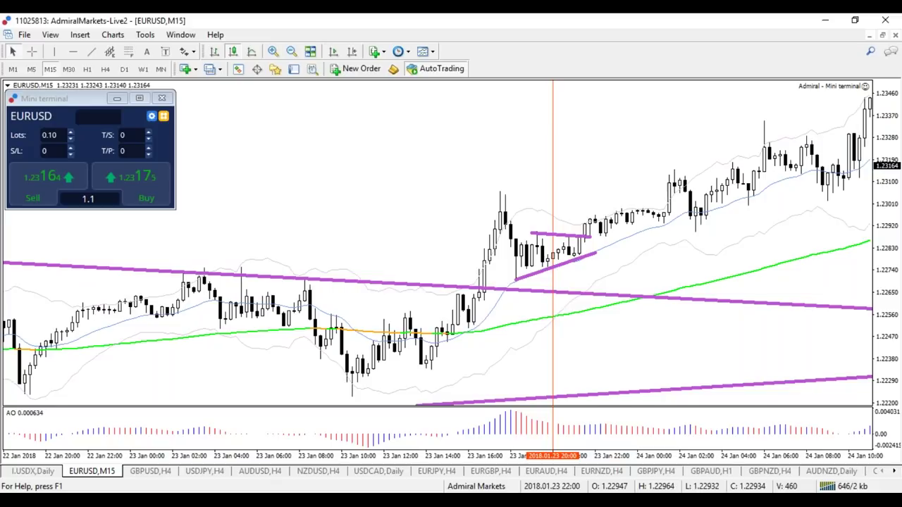
Draw a Fibonacci retracement over the 23 January rally, from the low at about 1.2223 to the high at about 1.2306.
scroll(620, 177, down, 5)
scroll(684, 169, down, 4)
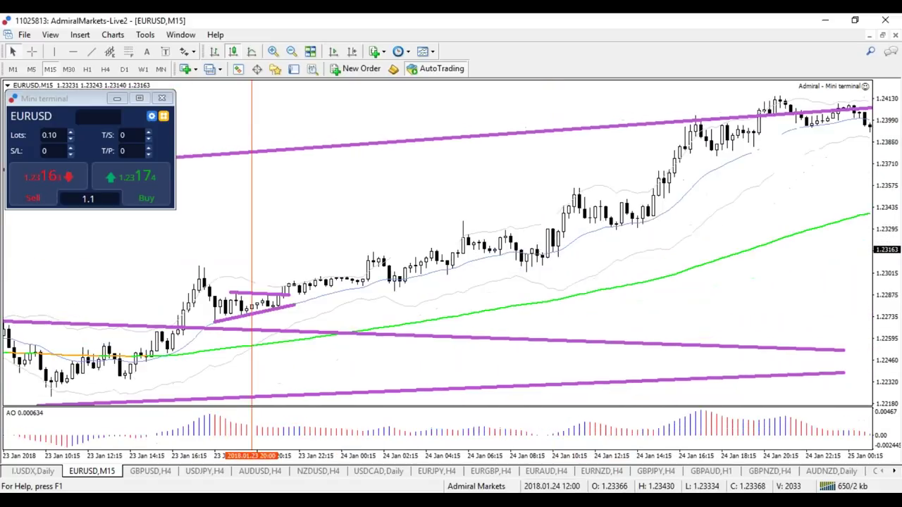
scroll(317, 247, down, 4)
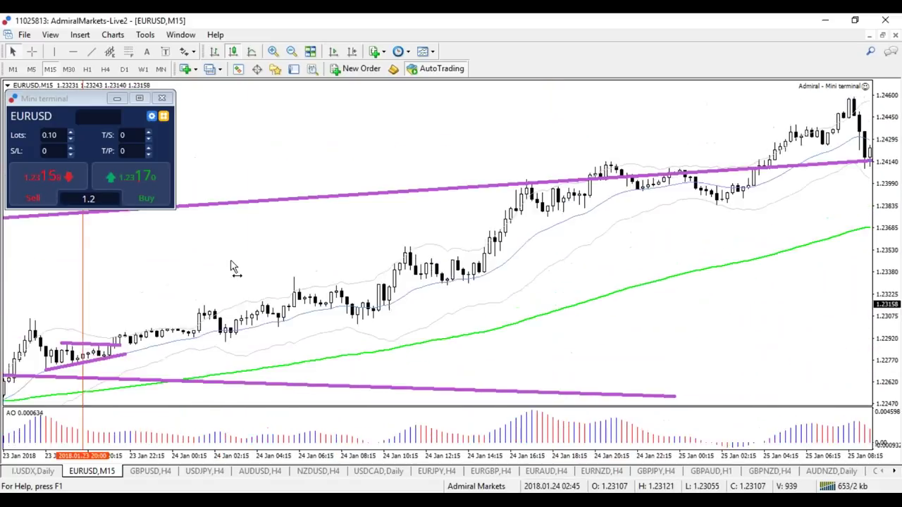
drag(252, 278, 656, 282)
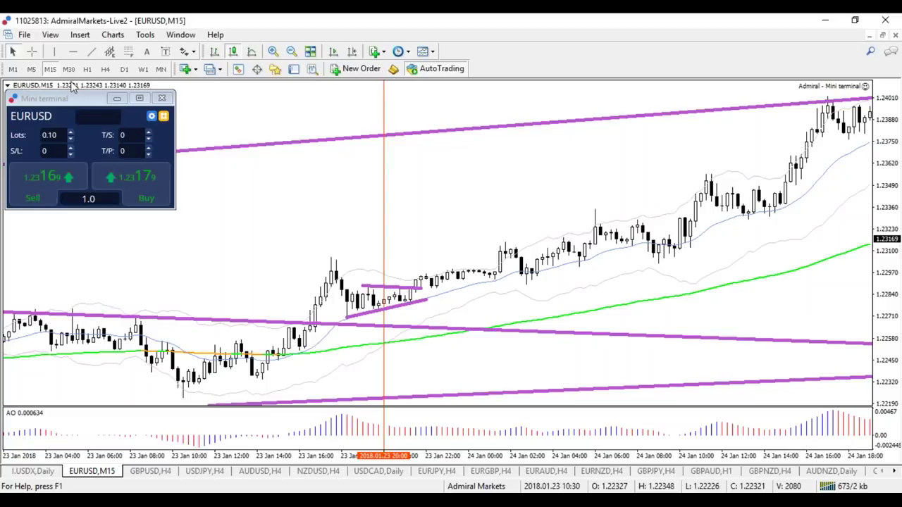
click(128, 51)
mouse_move(183, 396)
mouse_down()
mouse_move(276, 272)
mouse_move(270, 255)
mouse_up()
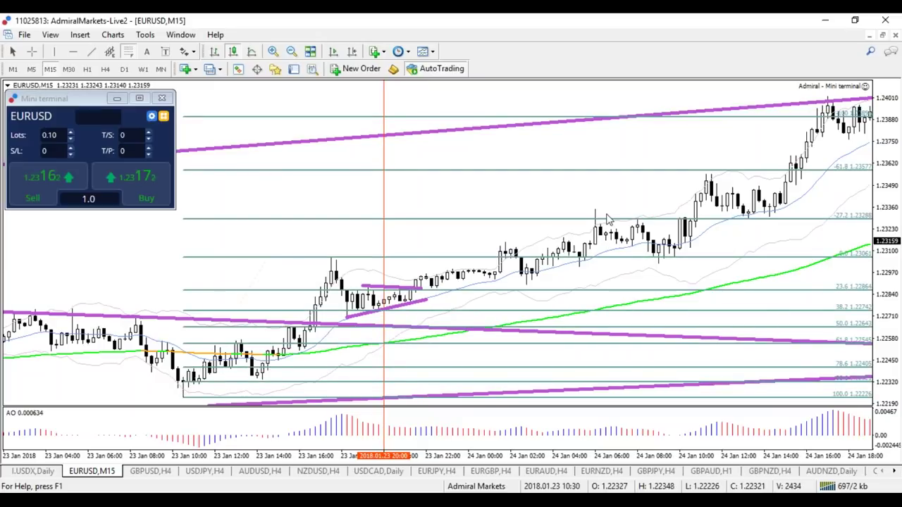
Circle the price reactions at the -27.2, -61.8 and -100 Fibonacci targets, underline the 100 level, and clear the annotations.
drag(609, 213, 596, 209)
drag(717, 171, 709, 168)
mouse_move(800, 114)
mouse_down()
mouse_move(827, 107)
mouse_move(800, 117)
mouse_up()
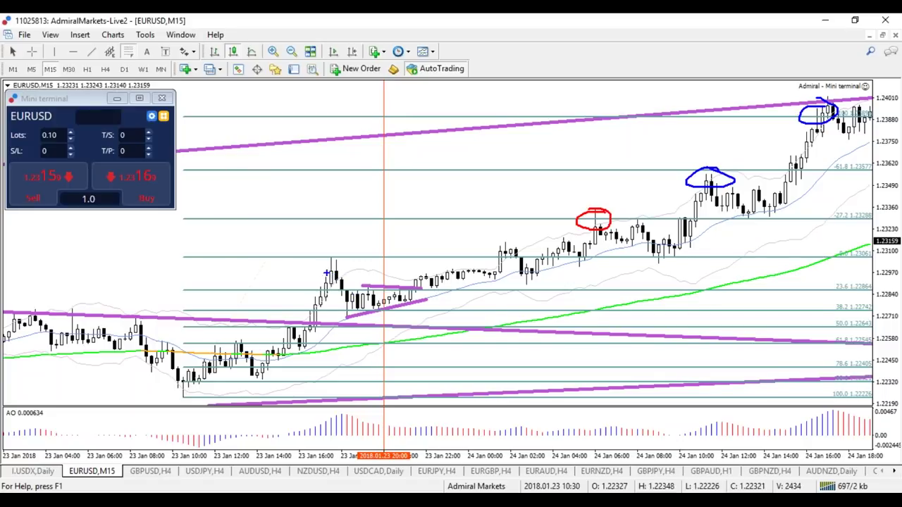
drag(181, 399, 289, 399)
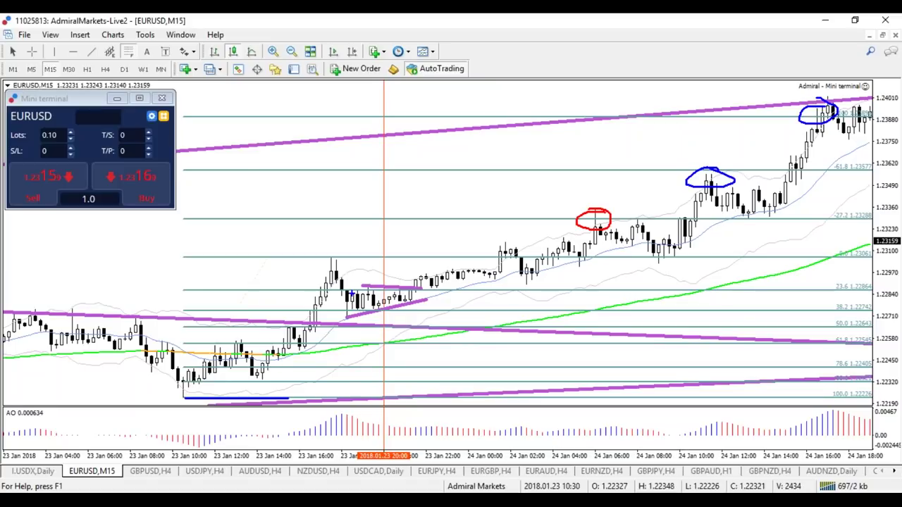
key(Escape)
scroll(284, 157, up, 2)
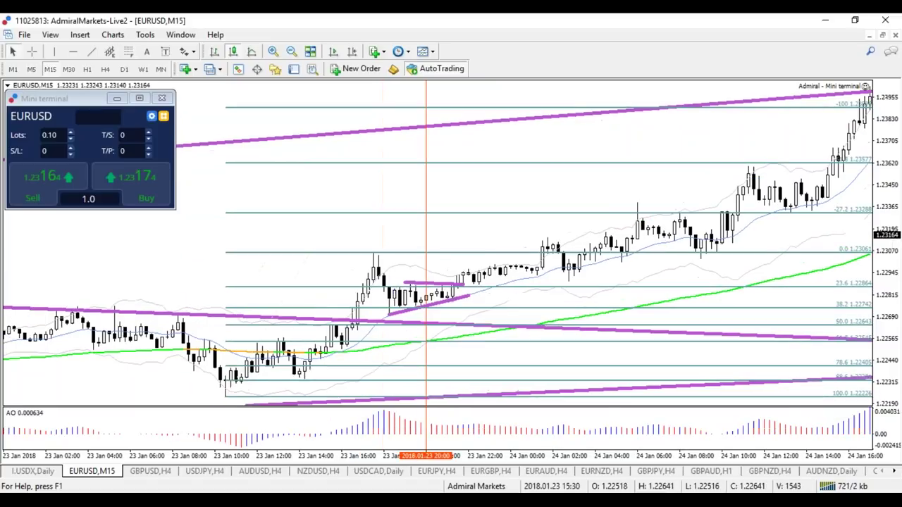
Attach the Wizz expert v05.00 to the EURUSD M15 chart with its line direction set to BUY.
click(276, 71)
drag(150, 400, 150, 421)
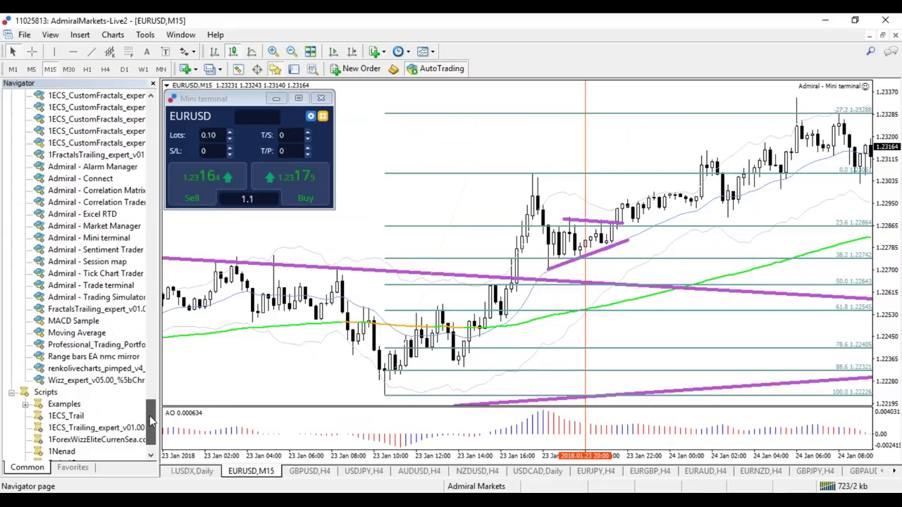
click(113, 381)
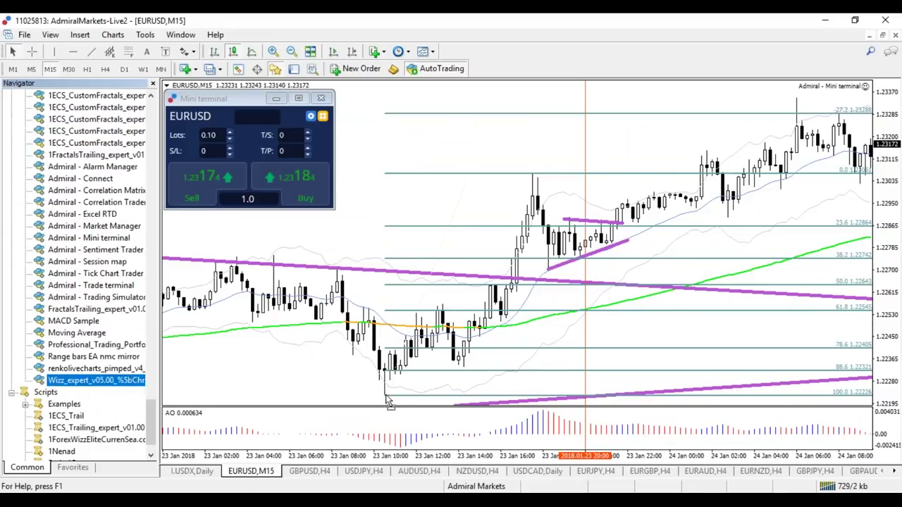
click(489, 289)
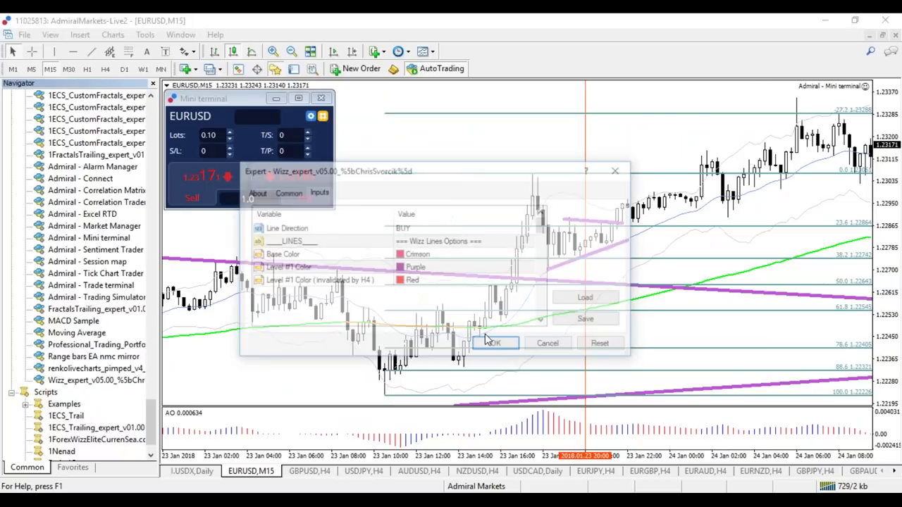
click(484, 343)
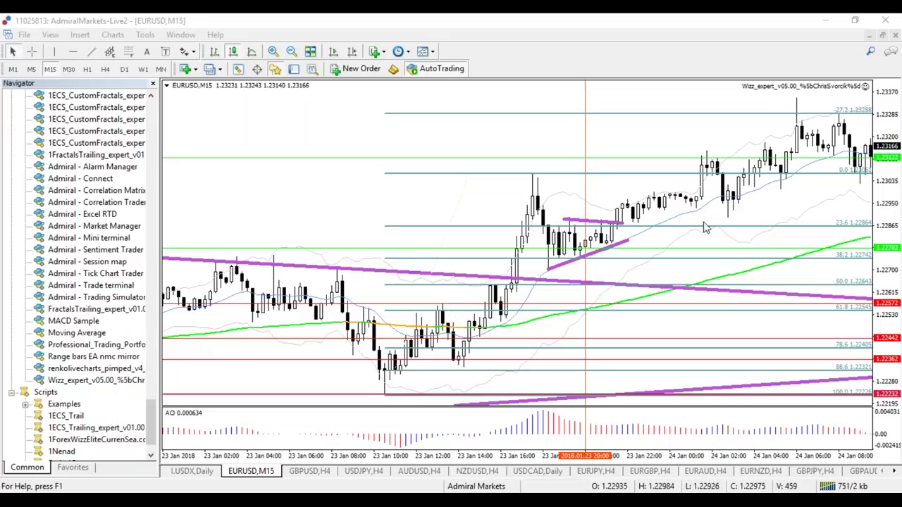
Examine the expert's levels around the 23 January triangle breakout on M15, comparing them with the M5 timeframe.
drag(735, 203, 718, 204)
scroll(679, 239, down, 3)
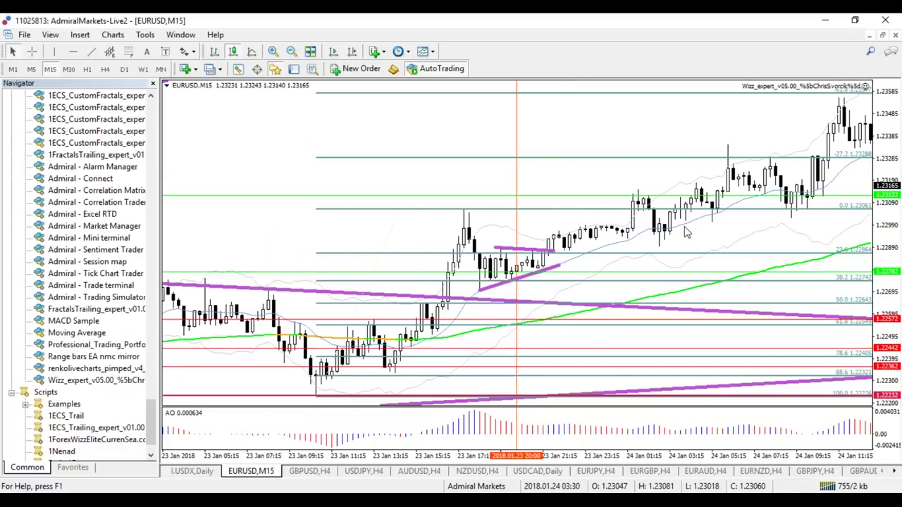
scroll(661, 140, down, 2)
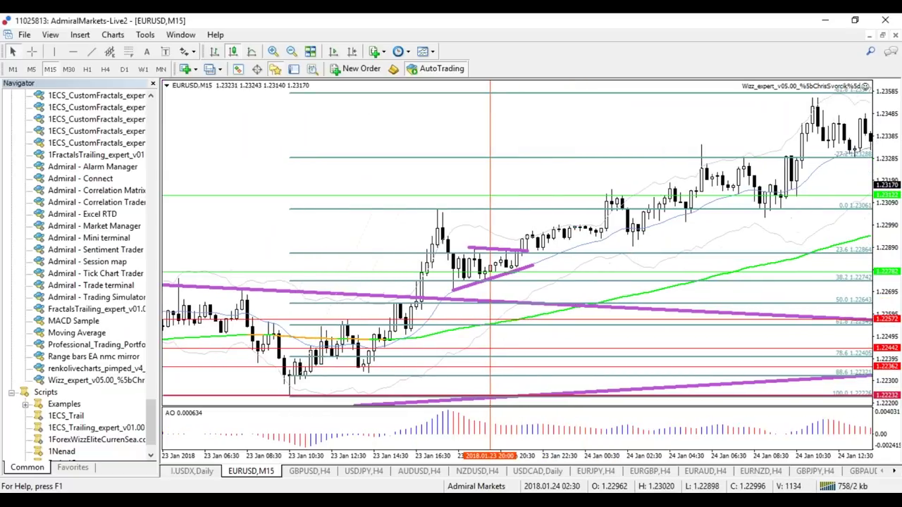
click(85, 71)
click(44, 69)
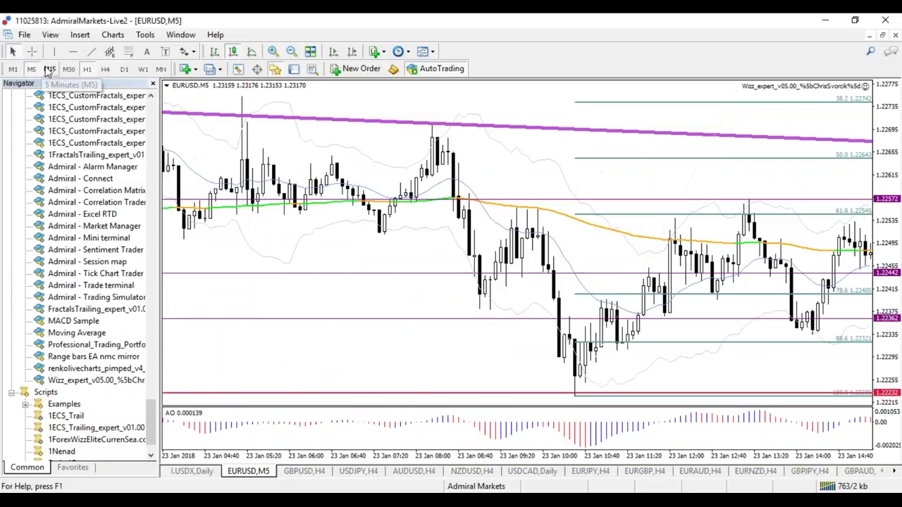
click(50, 69)
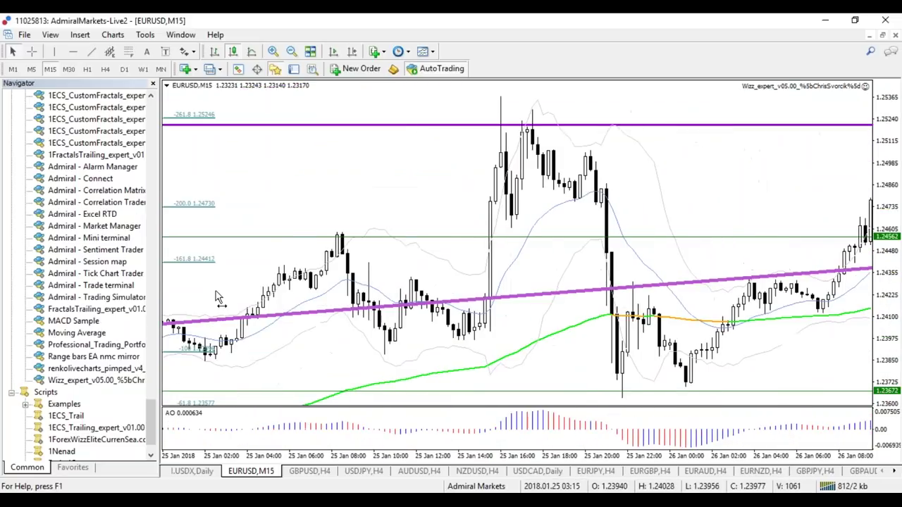
Review price reactions at the expert's horizontal levels across the M15 history from 21 February back to 23 January.
click(349, 55)
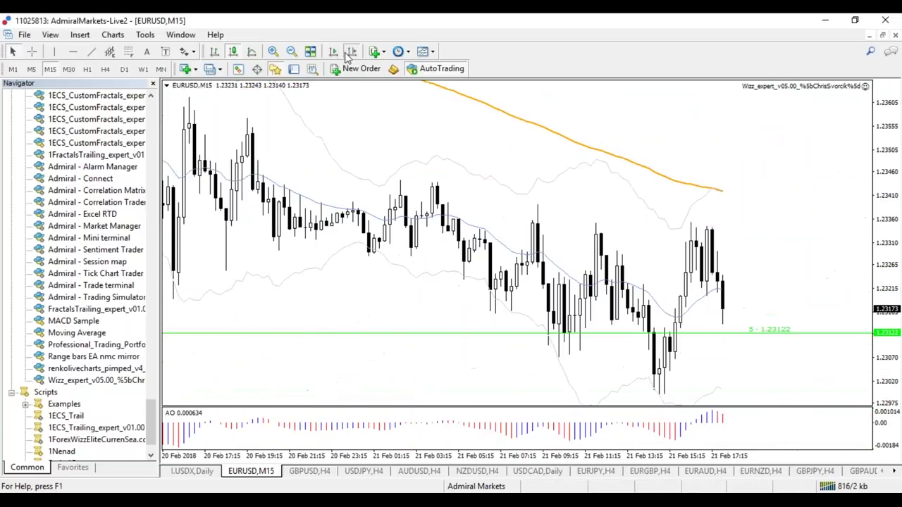
scroll(534, 193, up, 10)
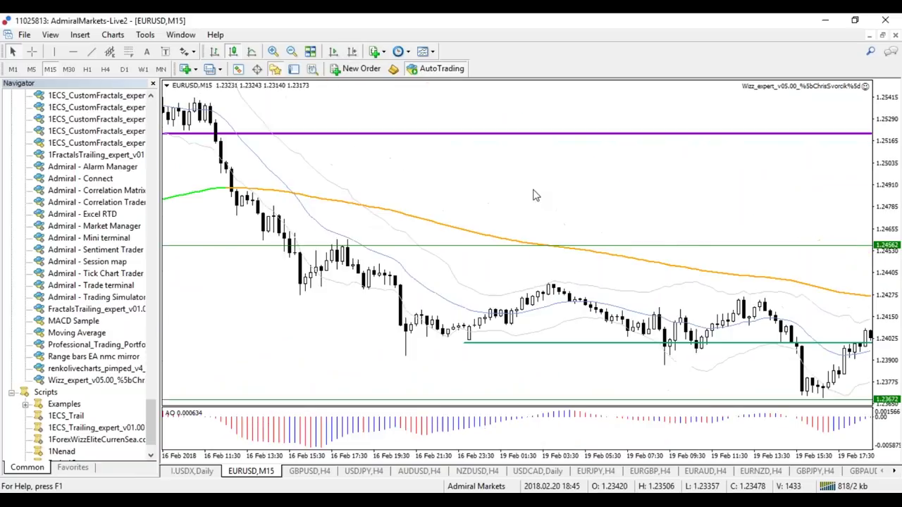
scroll(705, 263, left, 15)
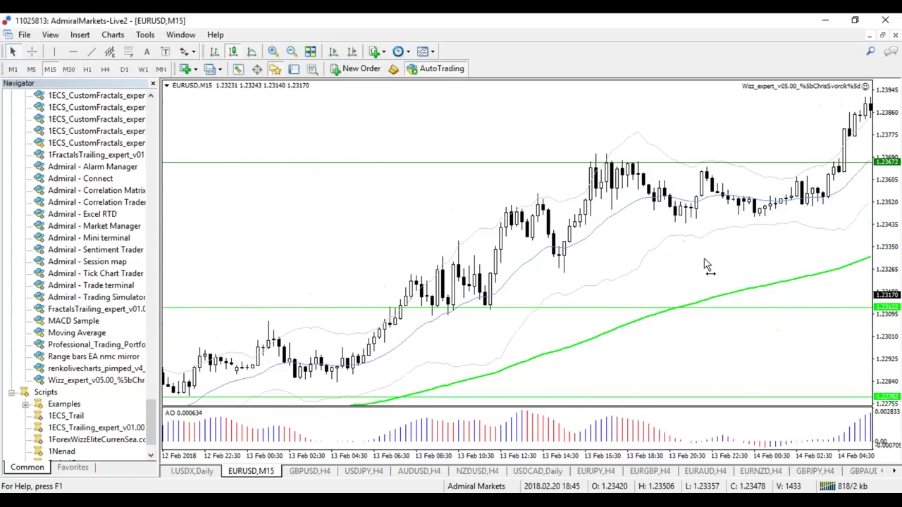
scroll(340, 285, left, 15)
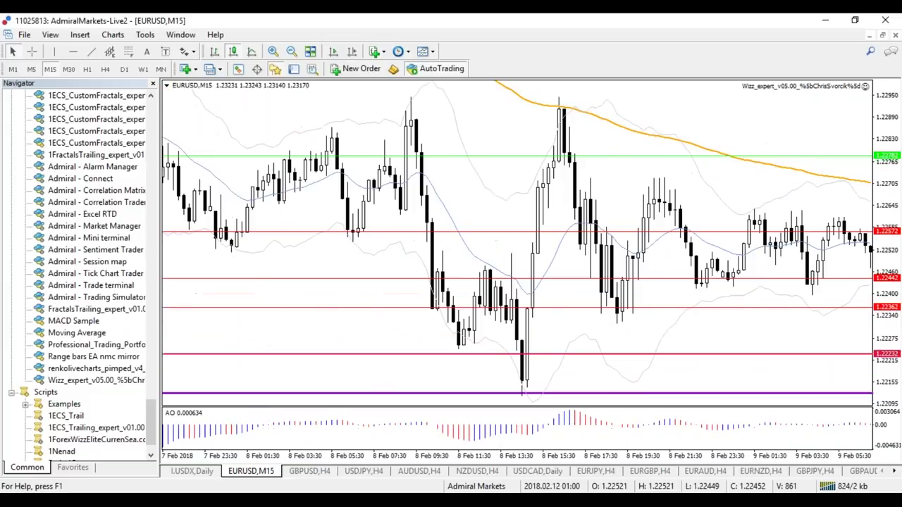
drag(443, 296, 831, 306)
drag(233, 310, 705, 324)
drag(303, 338, 626, 338)
scroll(516, 247, down, 15)
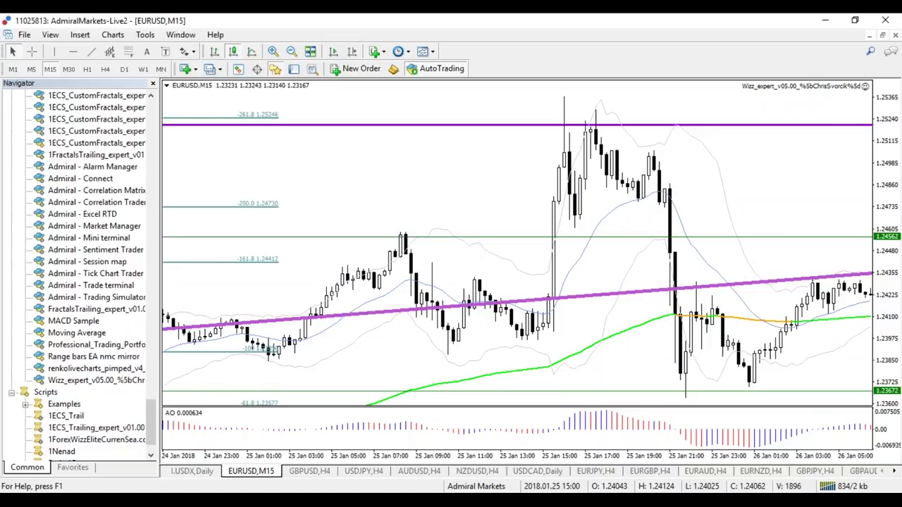
scroll(477, 315, down, 4)
scroll(533, 315, down, 6)
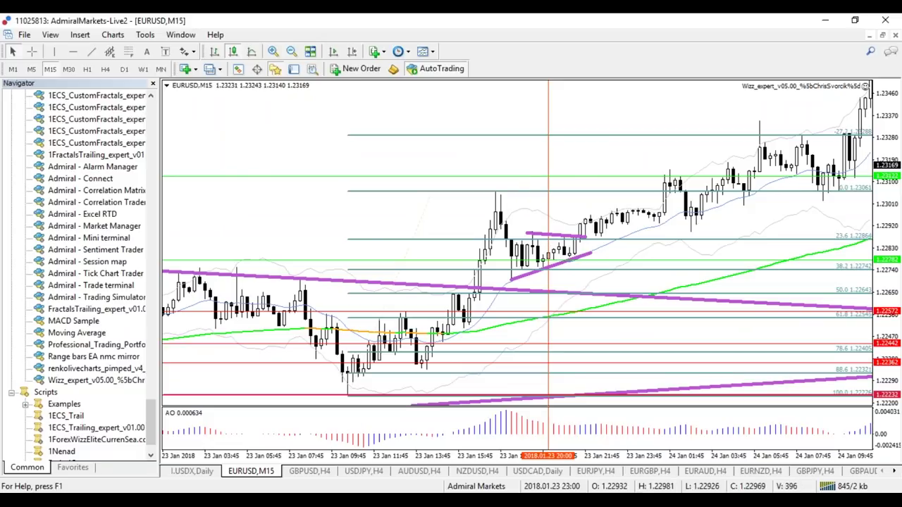
Examine how the 23–25 January rally moves through the expert's levels and Fibonacci targets after the small triangle breakout.
scroll(582, 167, up, 8)
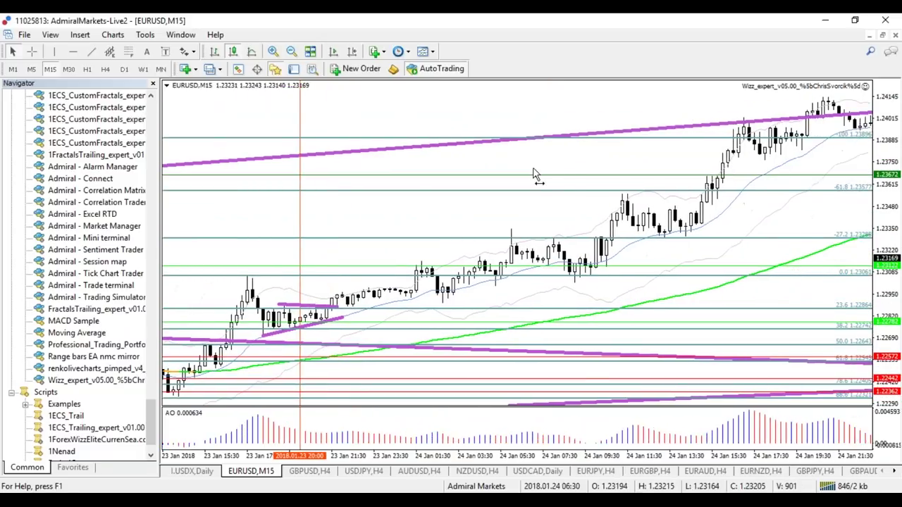
scroll(534, 175, up, 4)
drag(516, 171, 595, 197)
scroll(595, 202, down, 2)
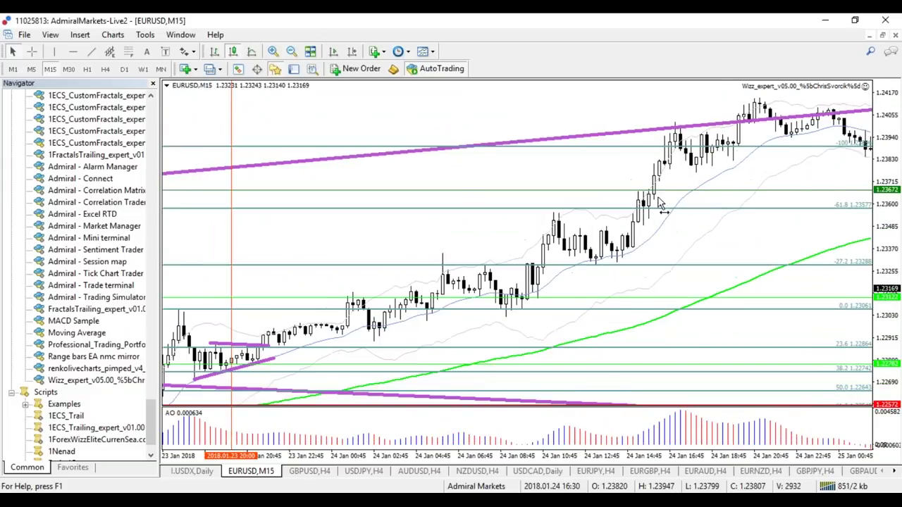
scroll(660, 204, down, 3)
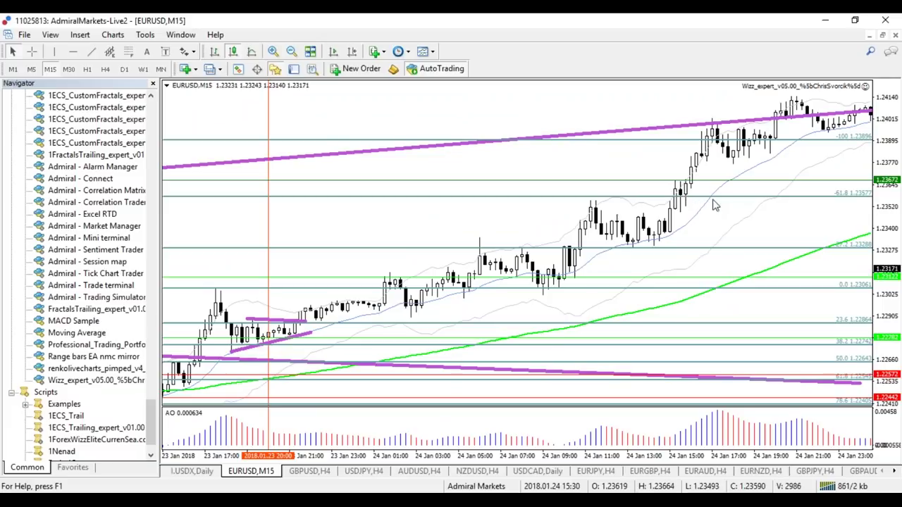
drag(801, 217, 632, 270)
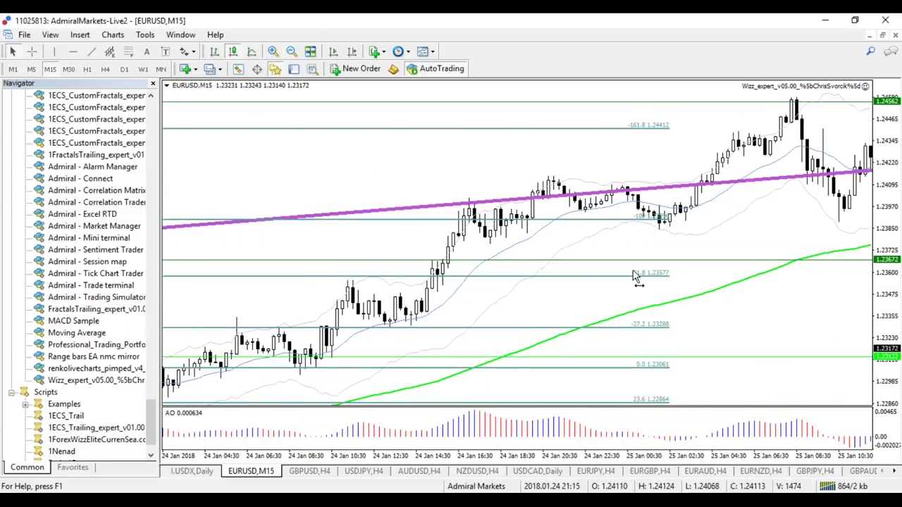
scroll(627, 280, up, 3)
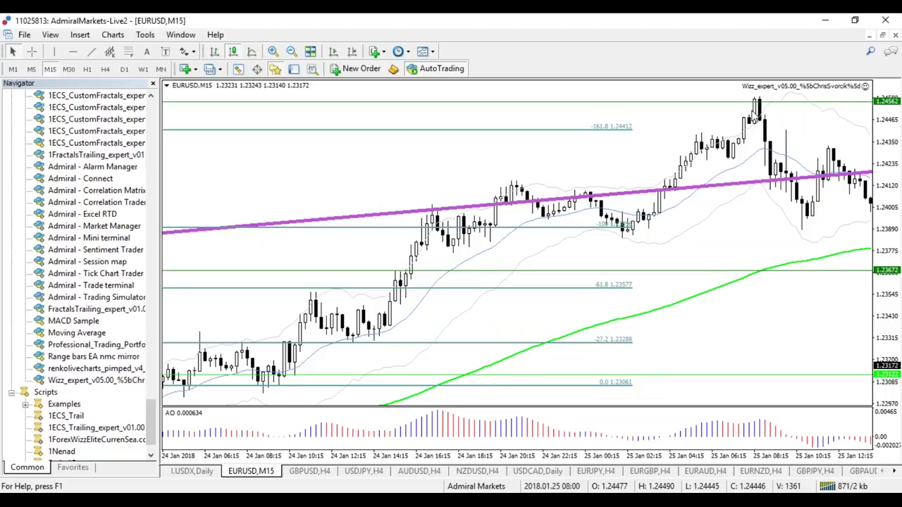
scroll(707, 272, down, 5)
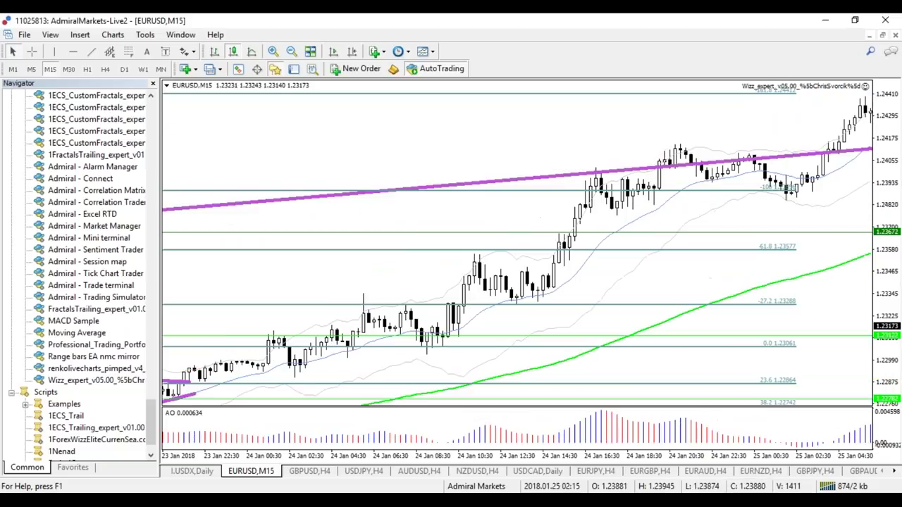
scroll(427, 314, down, 4)
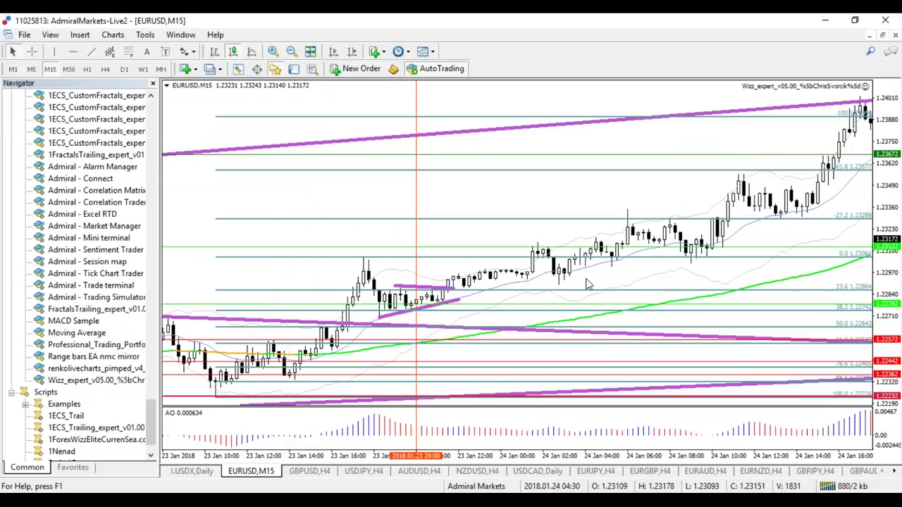
mouse_move(533, 271)
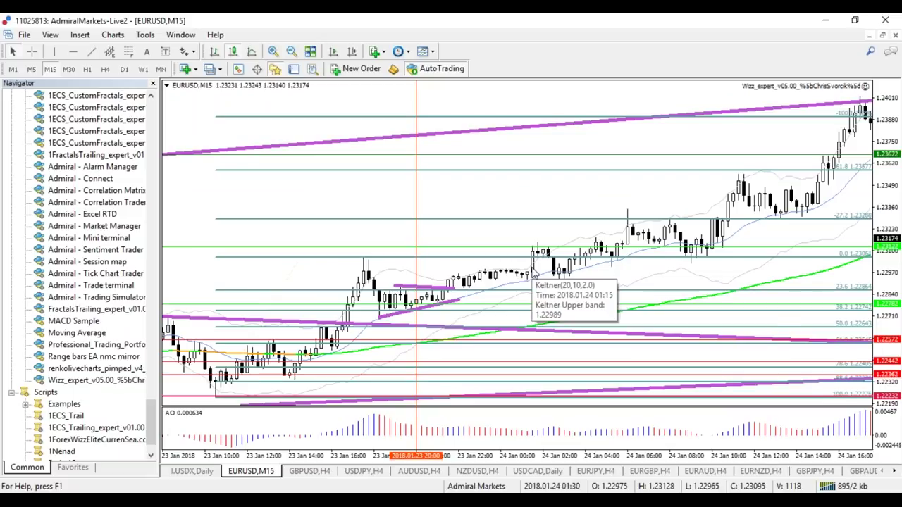
Hide the Navigator and apply the 1AM2 template to the EURUSD chart on the H4 timeframe.
click(334, 53)
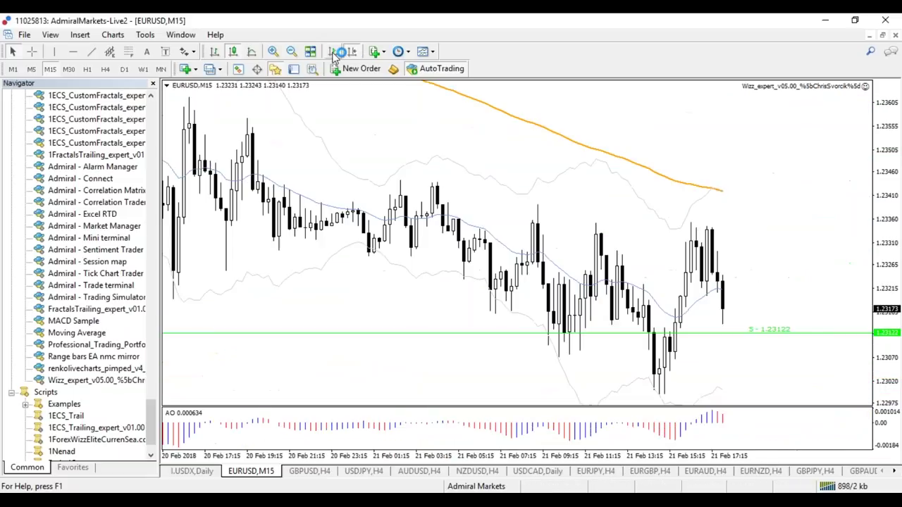
click(105, 68)
key(ctrl+n)
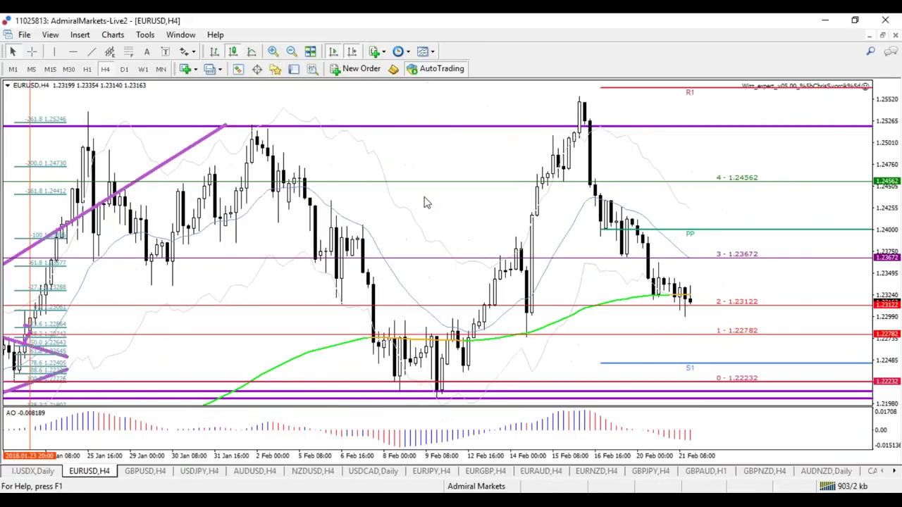
right_click(426, 202)
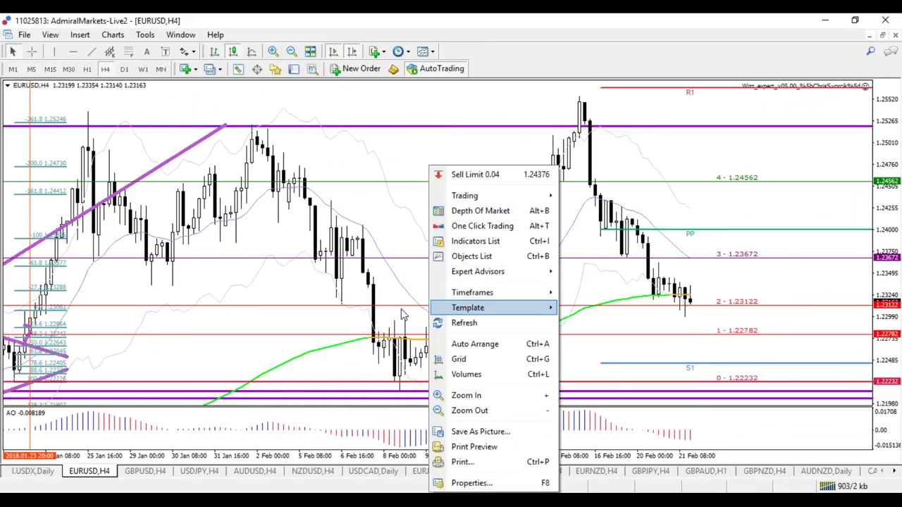
mouse_move(493, 308)
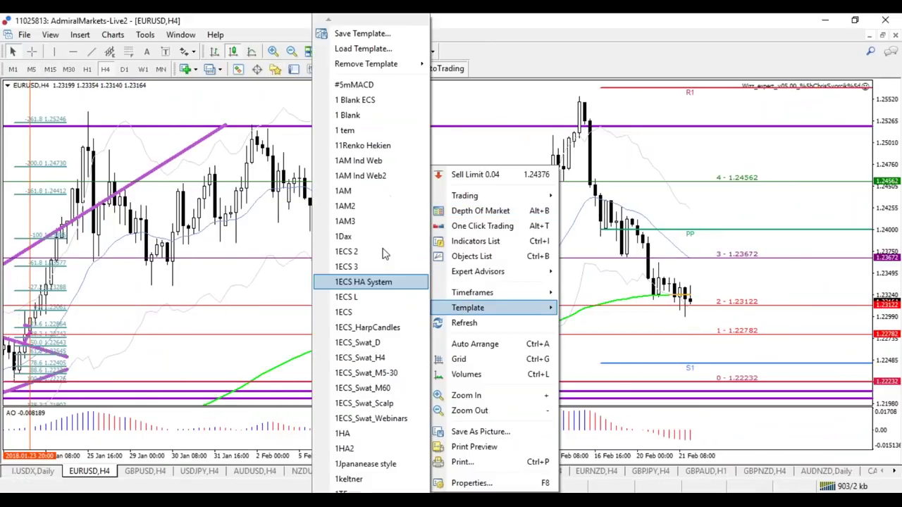
click(357, 205)
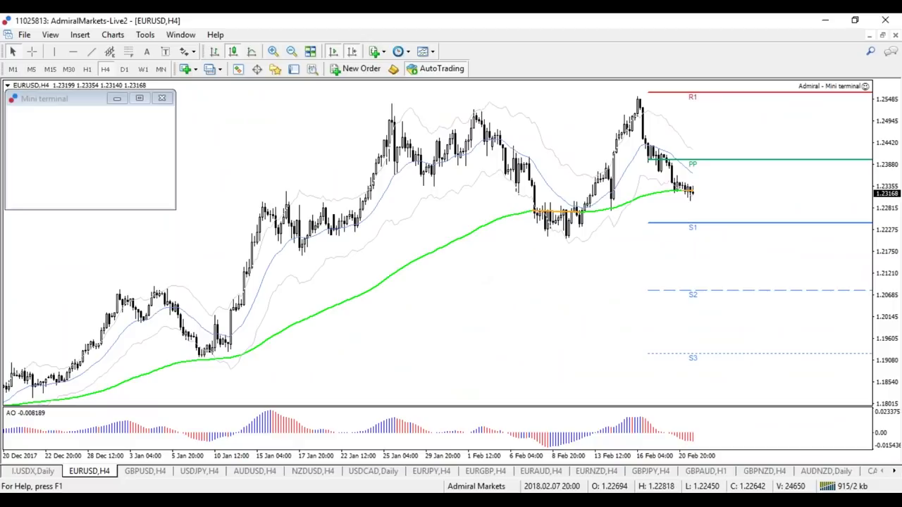
Draw a falling M30 channel over 20–21 February, its lower line from about 1.2329 to 1.2294 and upper from about 1.2362 to 1.2321.
click(86, 69)
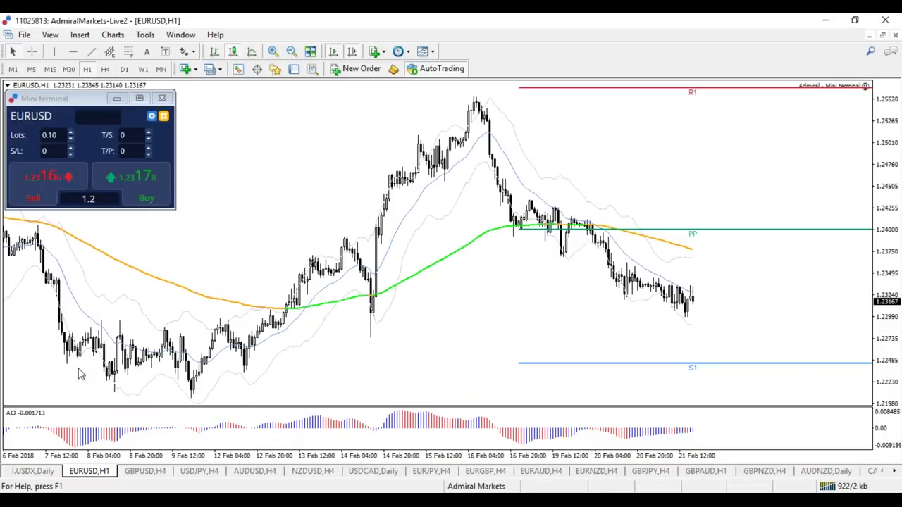
click(95, 52)
click(105, 68)
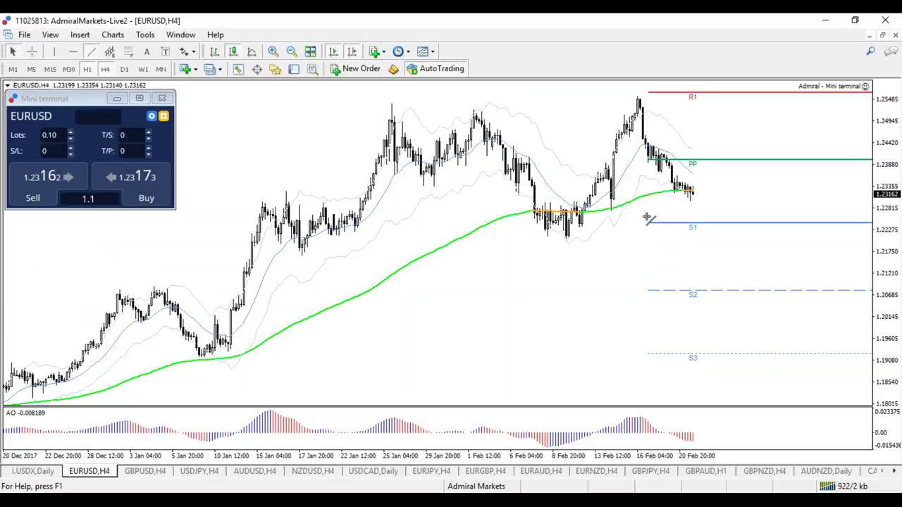
click(86, 70)
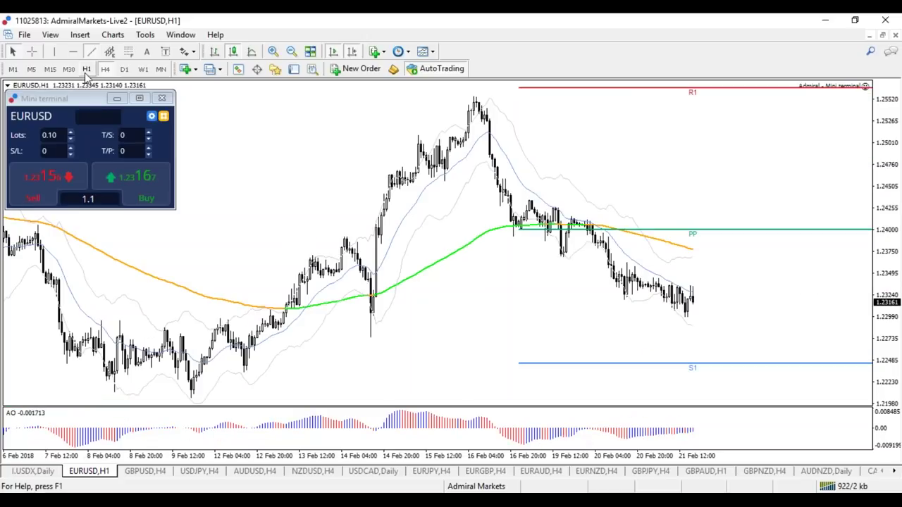
click(68, 68)
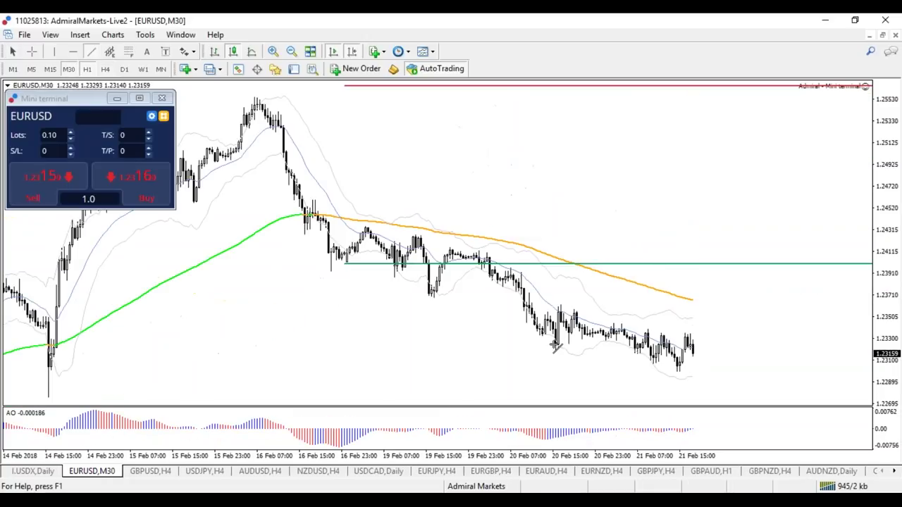
drag(548, 341, 714, 376)
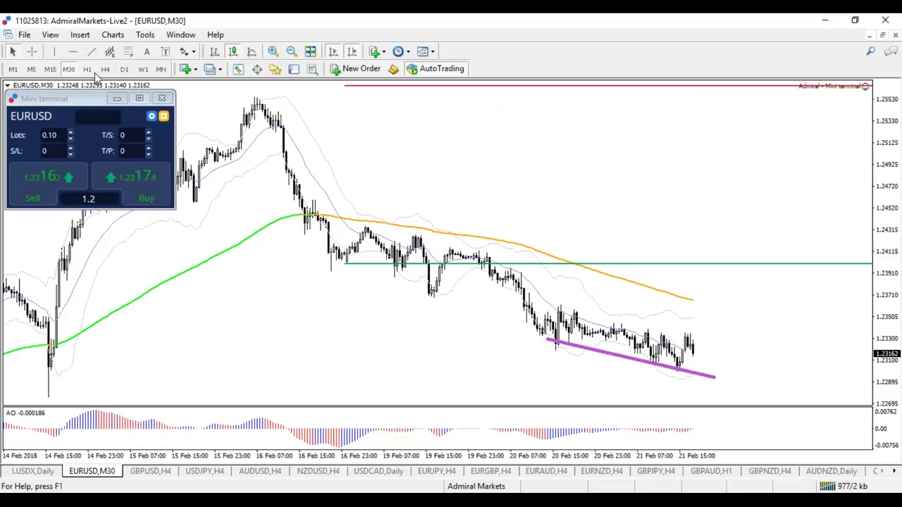
click(91, 55)
drag(555, 305, 720, 350)
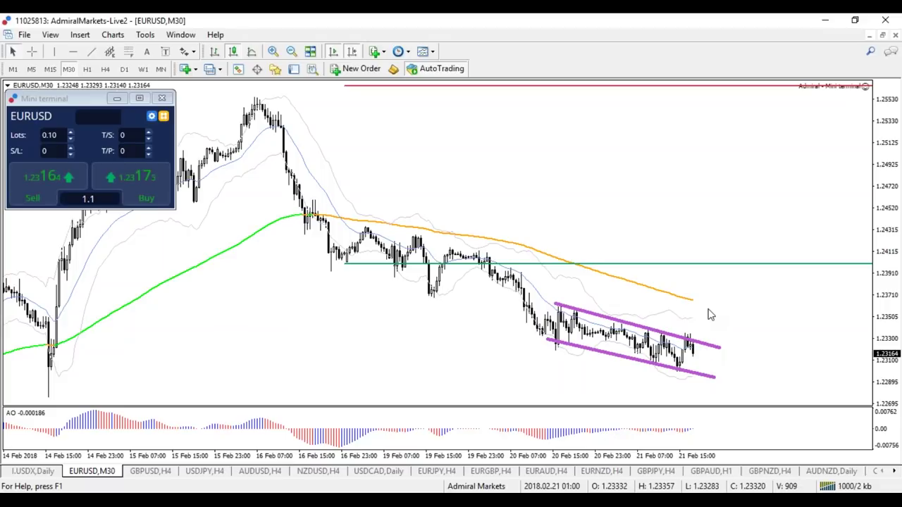
Switch the EURUSD chart to H1 and enlarge the candles around the falling channel.
text(H1)
key(Return)
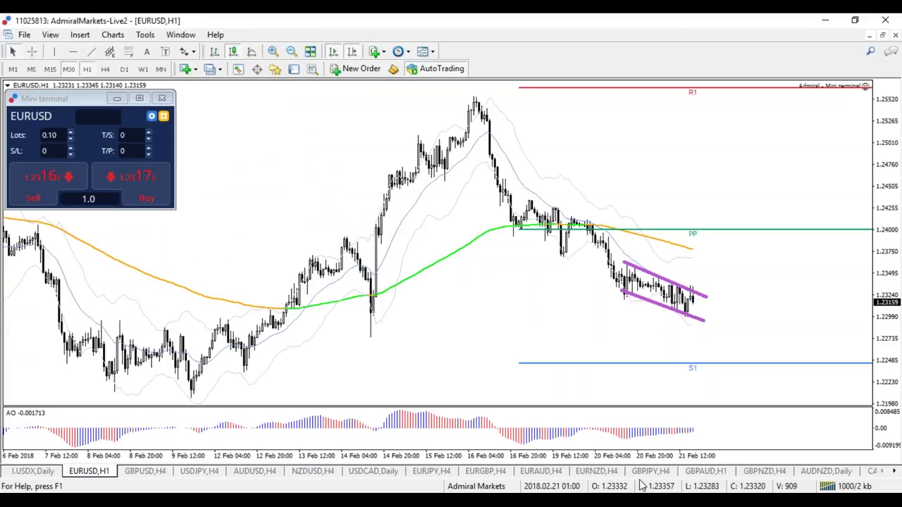
key(plus)
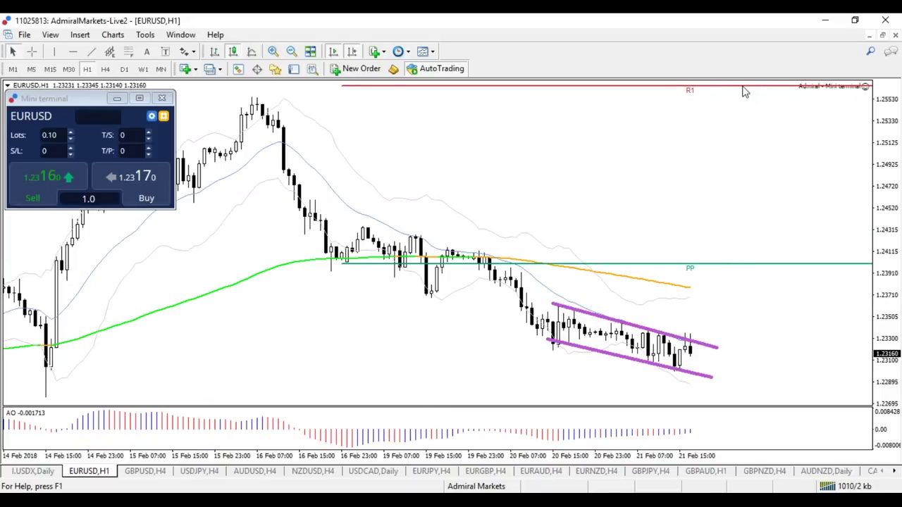
Trace the EURUSD H1 decline from the 16 February high with trend lines down to about 1.2392, up to 1.2434 and down to 1.2293.
mouse_move(745, 92)
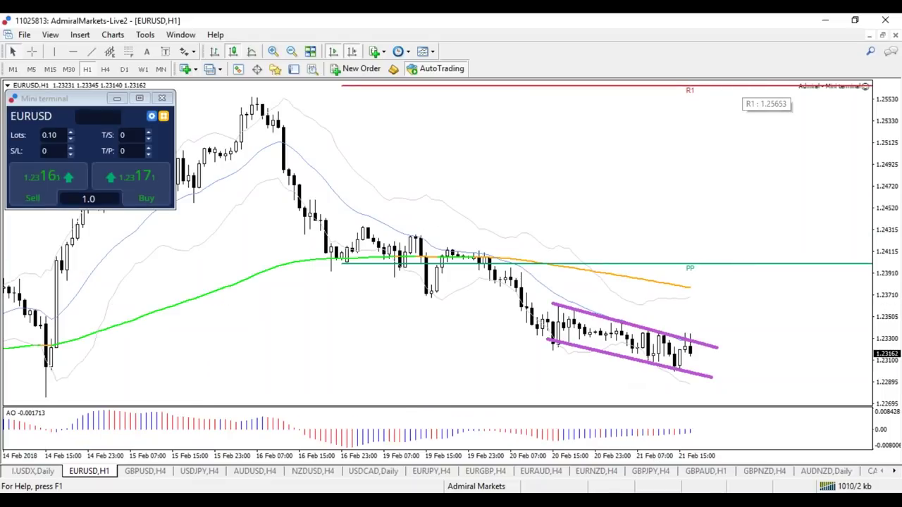
key(minus)
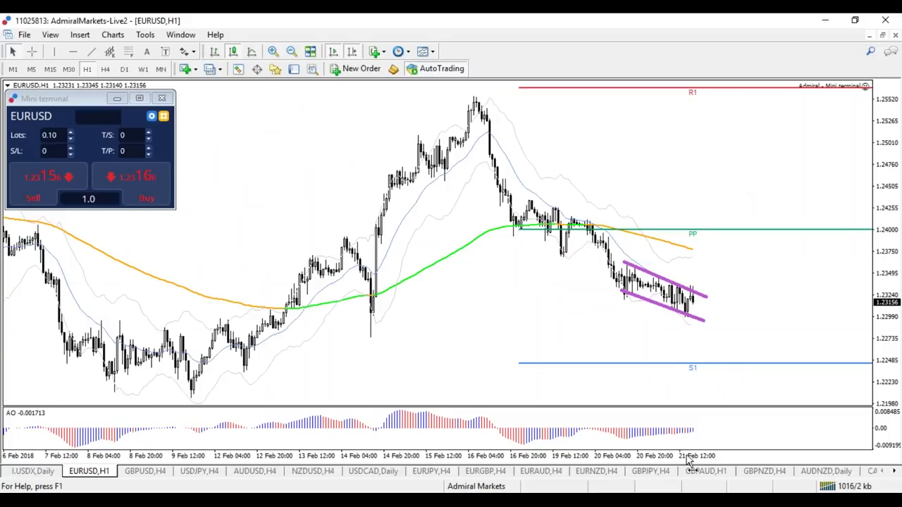
drag(687, 460, 693, 457)
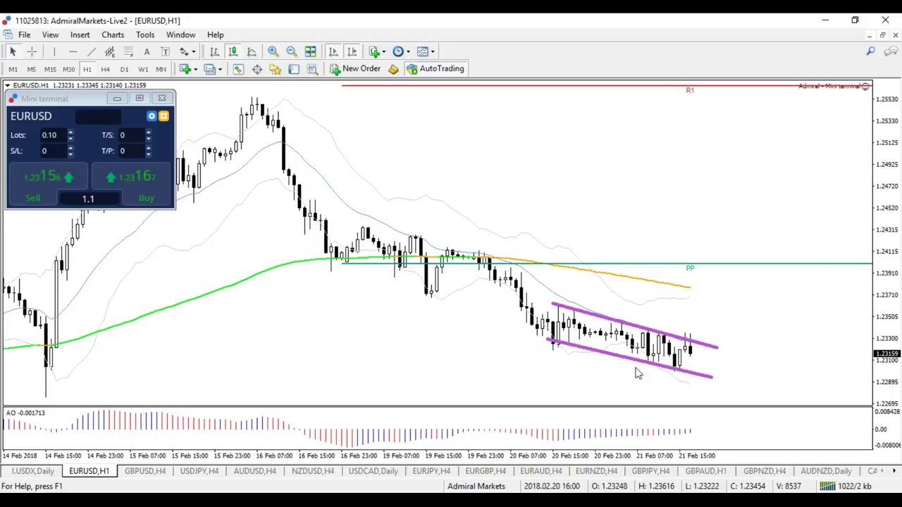
click(91, 51)
mouse_move(262, 101)
mouse_down()
mouse_move(331, 271)
mouse_move(384, 226)
mouse_move(680, 365)
mouse_move(570, 379)
mouse_up()
click(91, 51)
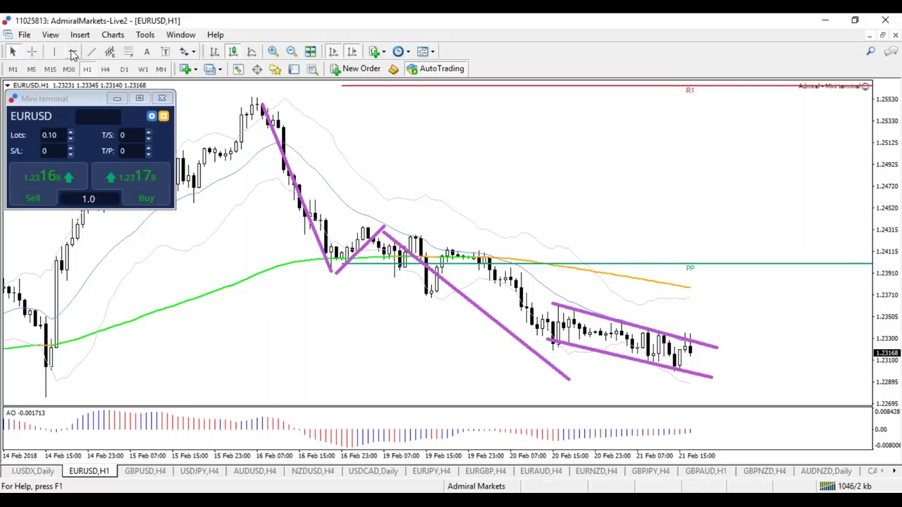
Place two horizontal lines above the current EURUSD price, at about 1.2334 and 1.2345.
click(663, 334)
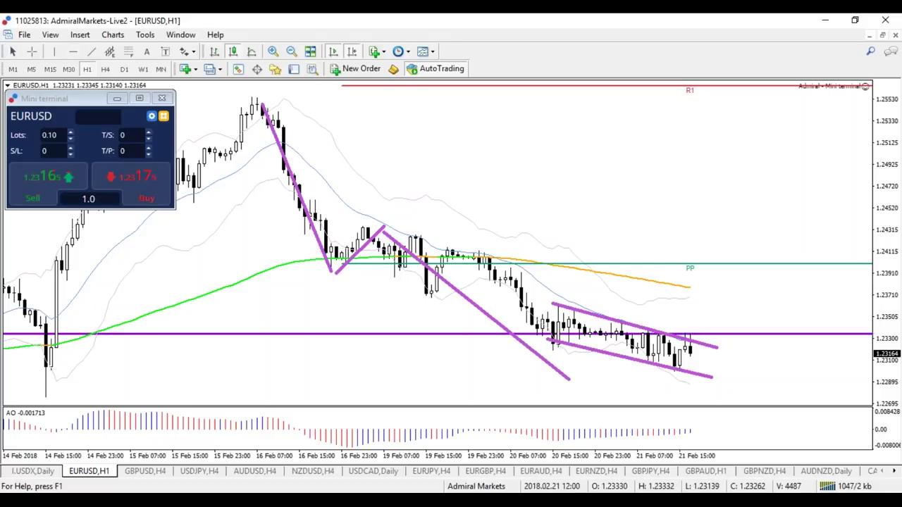
click(663, 322)
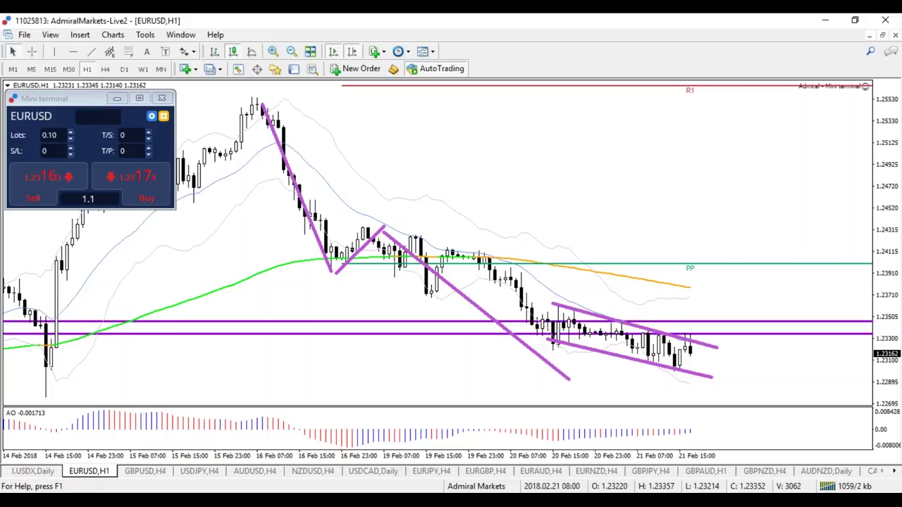
On GBPUSD H1, raise the upper falling trend line's end to about 1.4003 and draw a lower line from about 1.3995 to 1.3878.
click(143, 471)
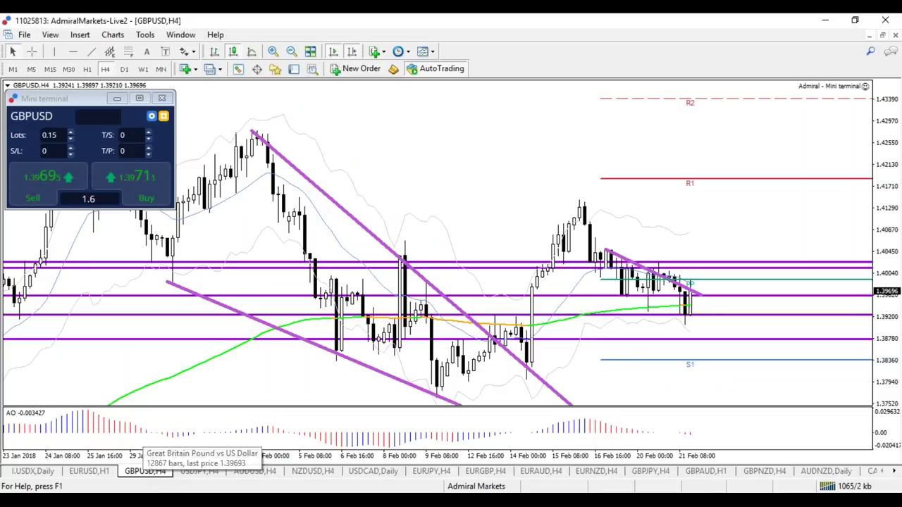
key(plus)
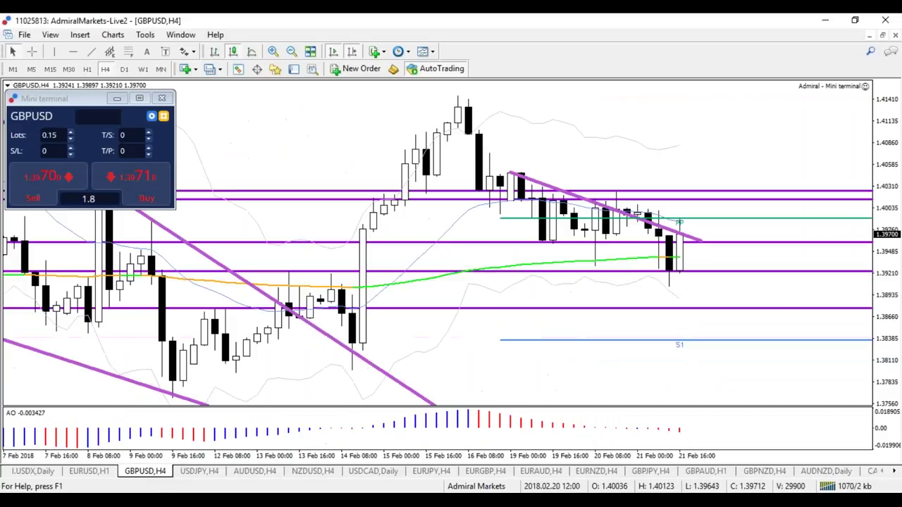
click(87, 69)
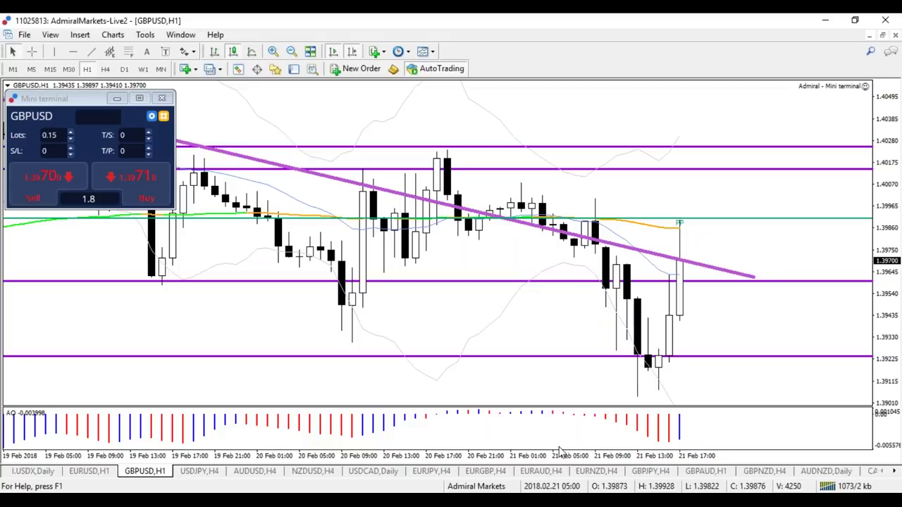
drag(720, 258, 734, 226)
click(734, 225)
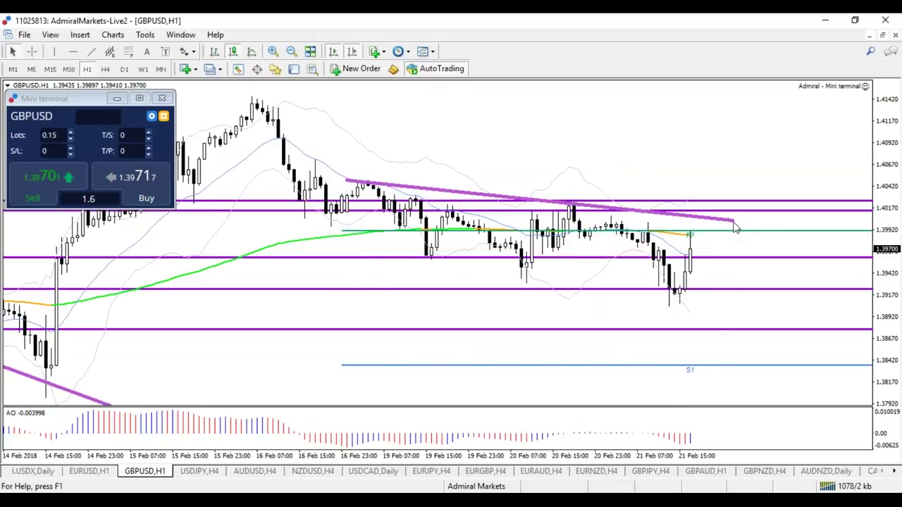
click(91, 52)
drag(326, 225, 760, 329)
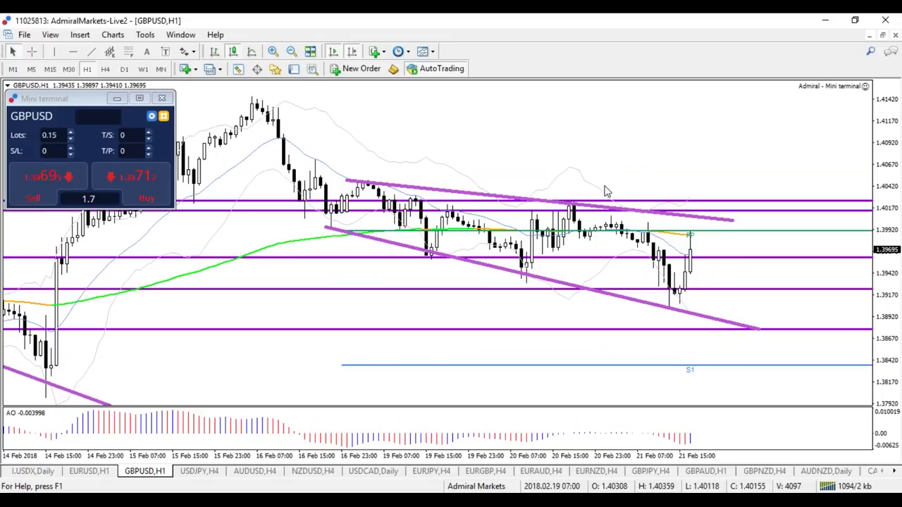
On the GBPUSD H4 chart, draw a rising trend line from the 9 February low near 1.3766 to about 1.3962.
click(105, 68)
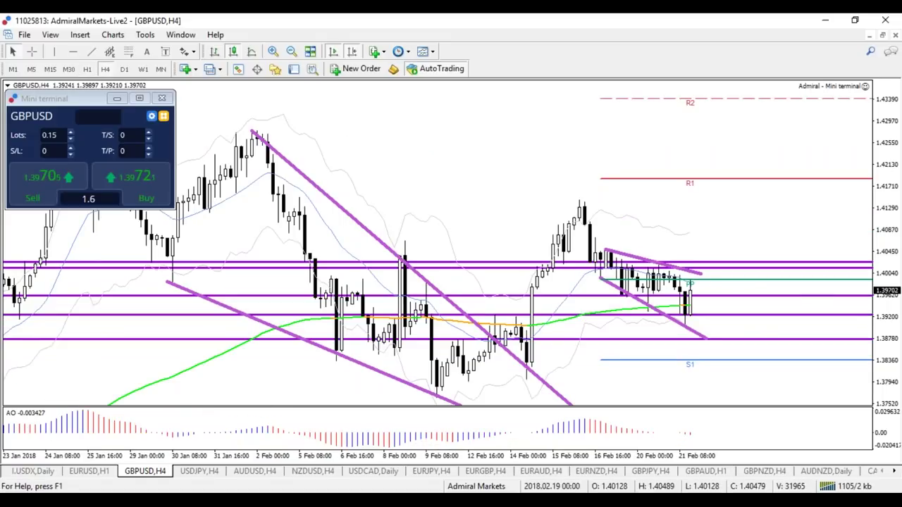
click(91, 51)
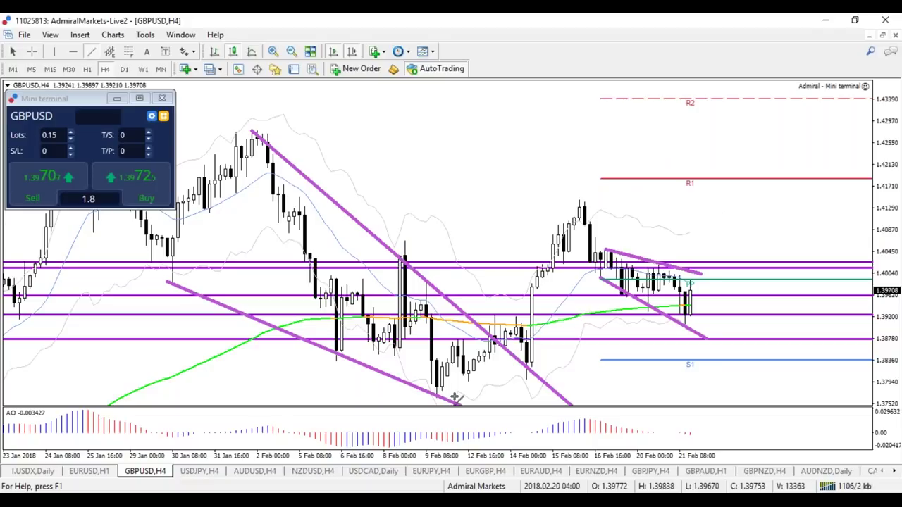
drag(439, 396, 791, 297)
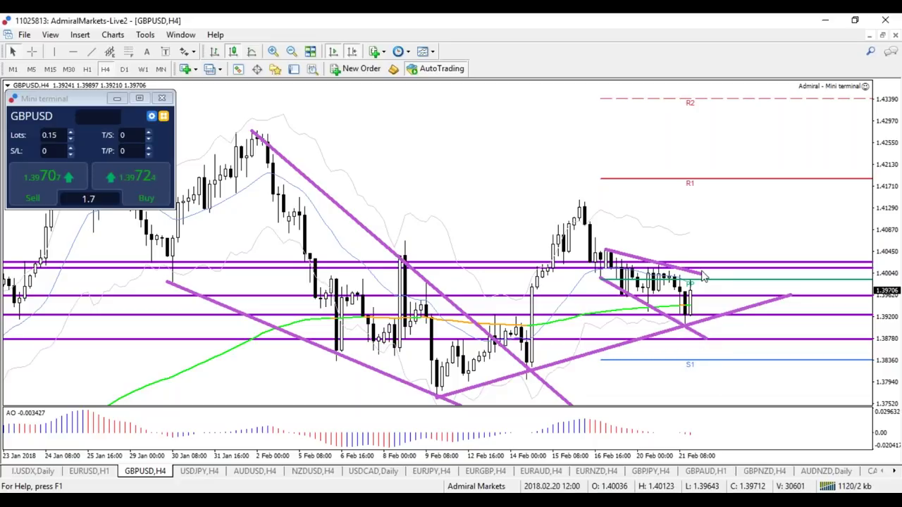
Extend the upper falling GBPUSD trend line to about 1.3982 and lower the rising line's end to about 1.3929.
drag(703, 269, 698, 274)
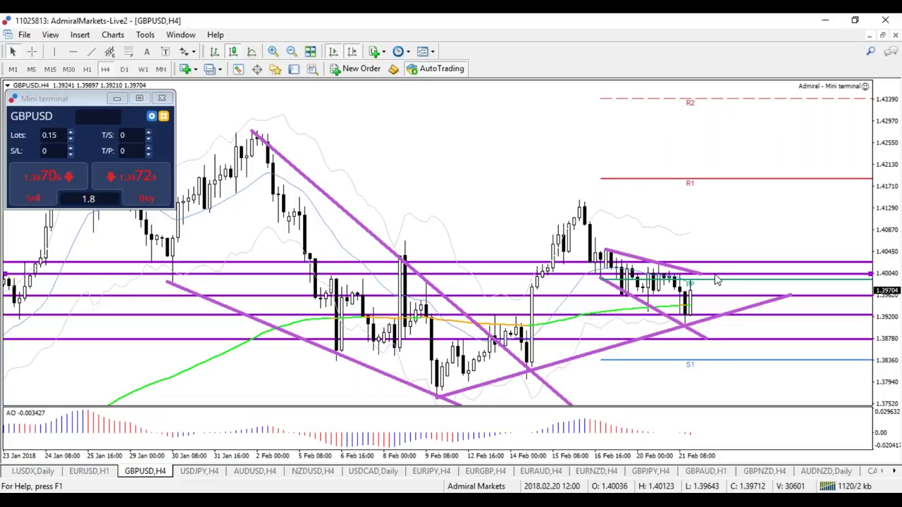
double_click(696, 274)
scroll(697, 276, up, 2)
scroll(700, 276, up, 3)
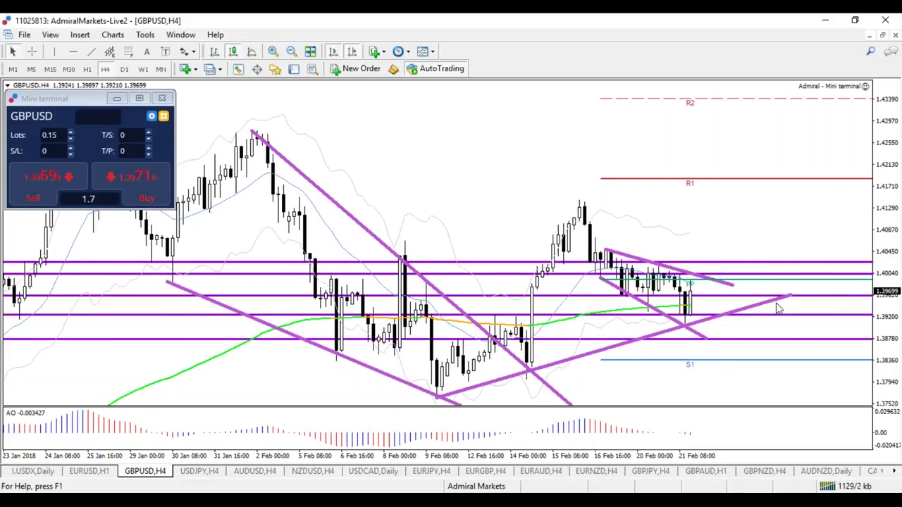
drag(780, 300, 736, 317)
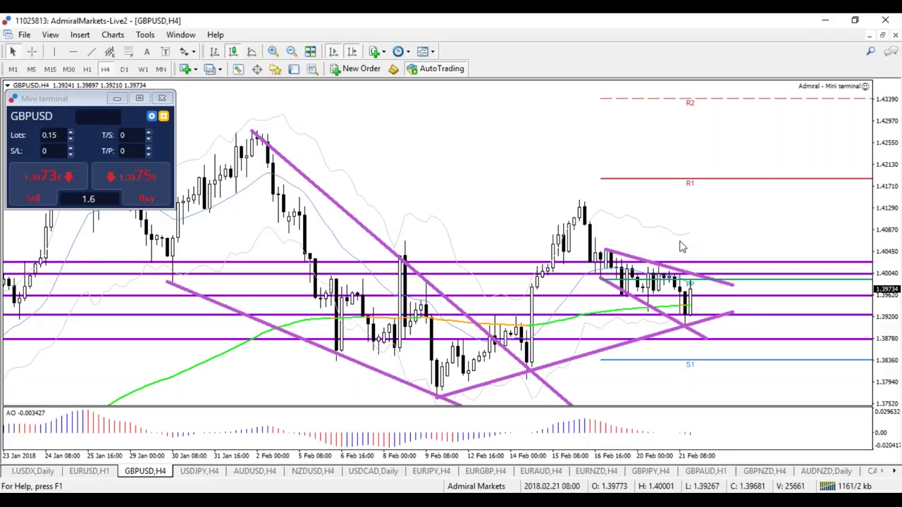
Examine the GBPUSD wedge and trend lines on the daily chart with enlarged January–February candles.
mouse_move(675, 238)
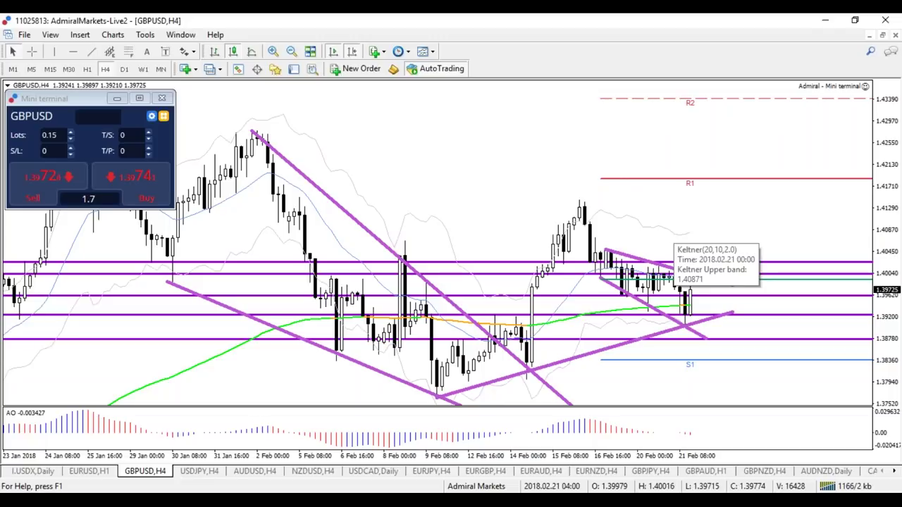
mouse_move(703, 458)
mouse_down()
mouse_move(681, 461)
mouse_move(704, 454)
mouse_up()
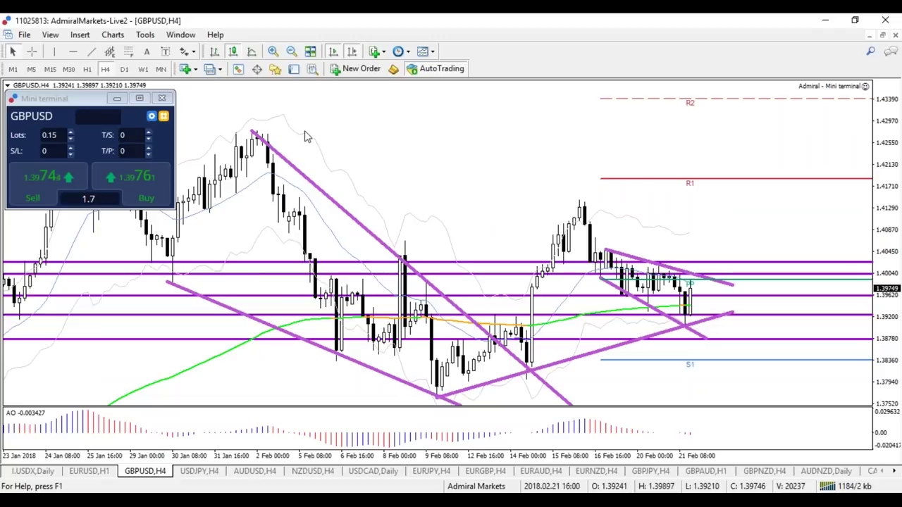
click(125, 70)
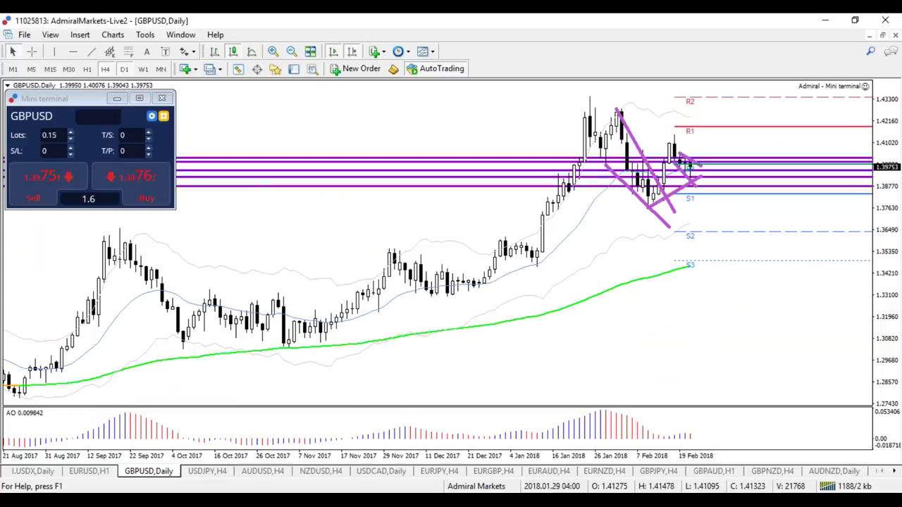
key(plus)
key(plus)
key(plus)
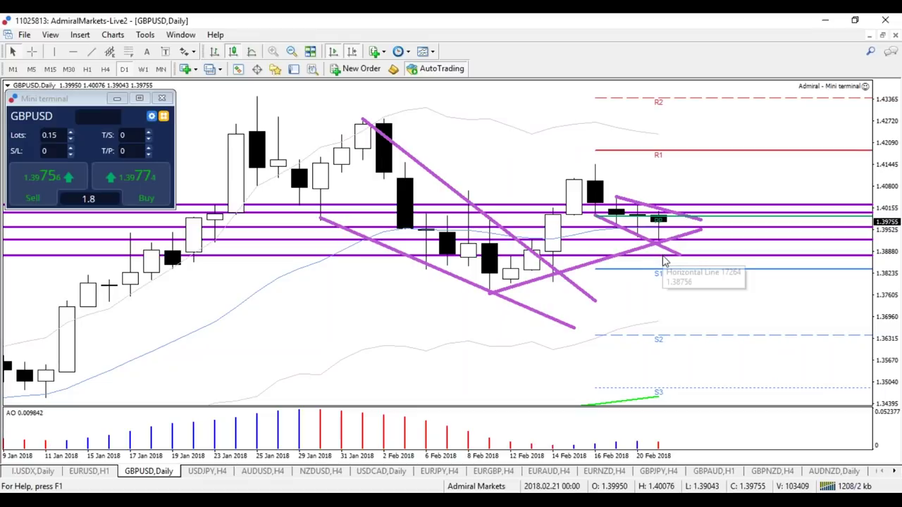
Return the GBPUSD chart to H4 and lower the rising trend line's end to about 1.3926, along the latest lows.
click(105, 69)
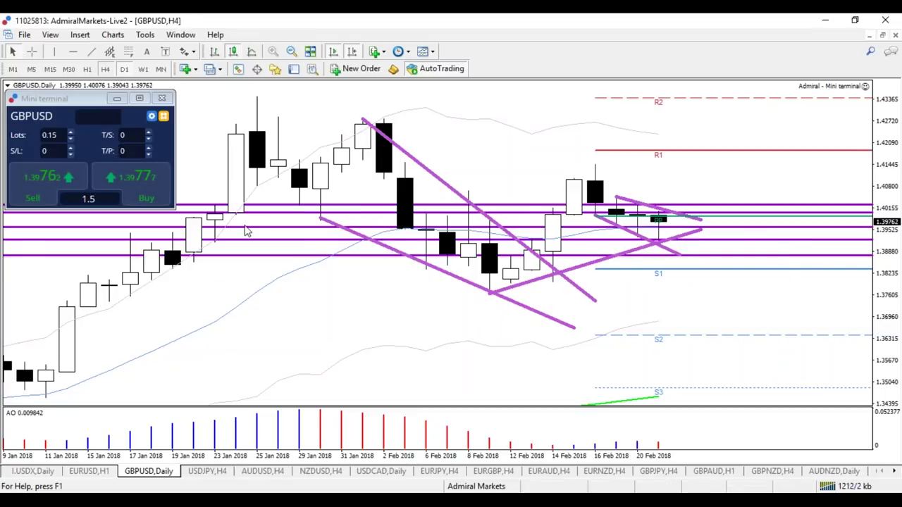
drag(575, 457, 637, 457)
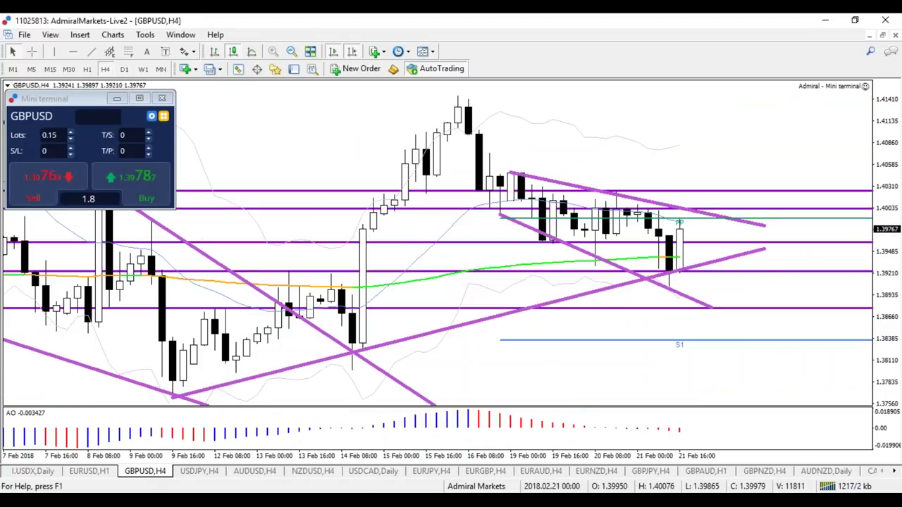
drag(764, 250, 754, 273)
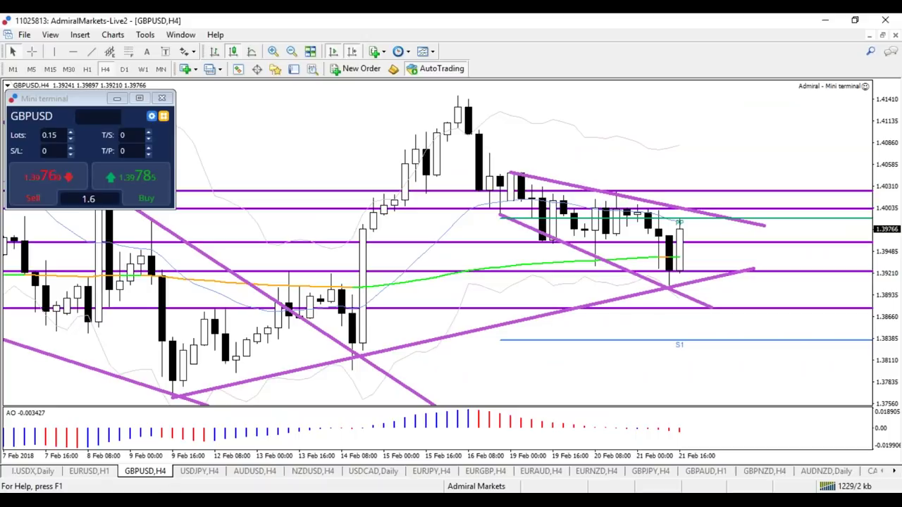
Open the USDJPY chart, switch it to H1 and frame the rally from the 16 February low with its drawn lines.
click(200, 472)
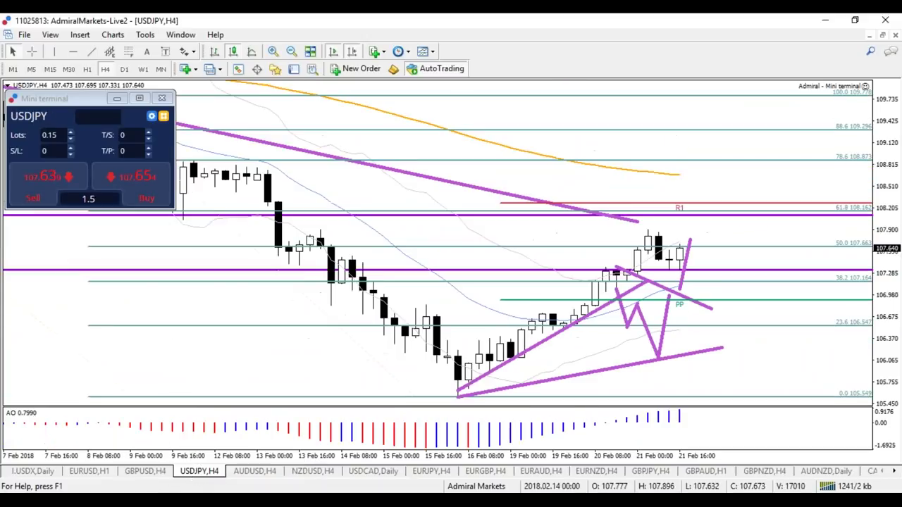
click(166, 475)
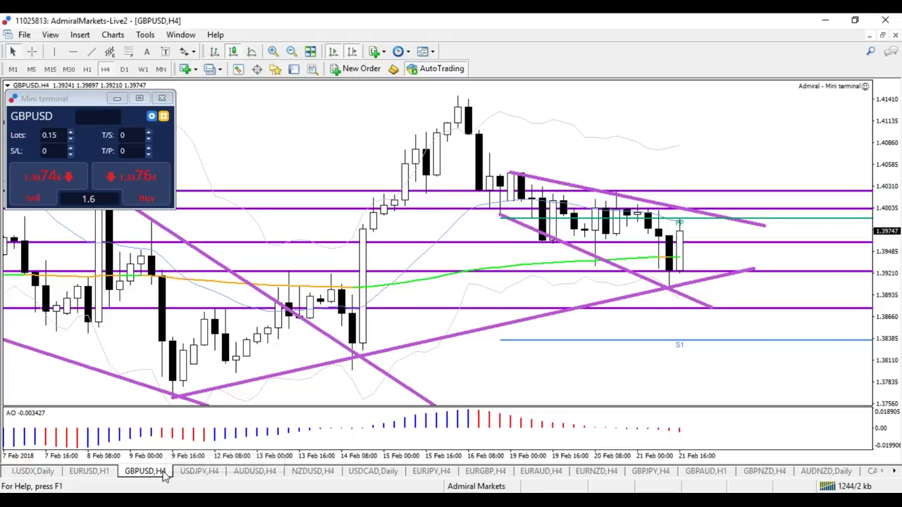
click(204, 477)
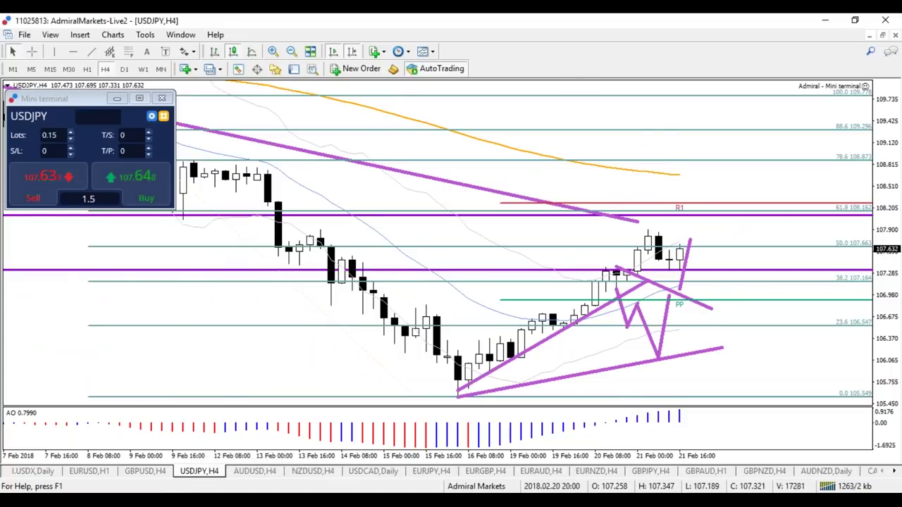
key(plus)
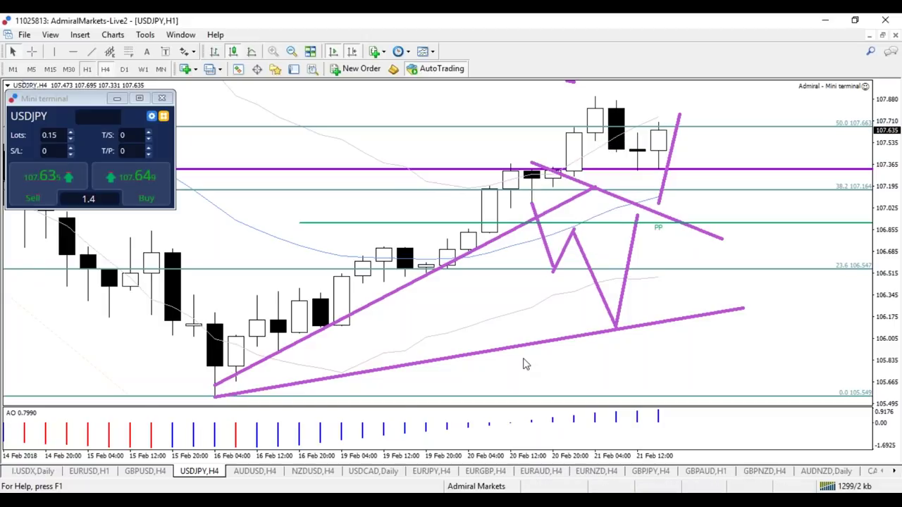
click(87, 68)
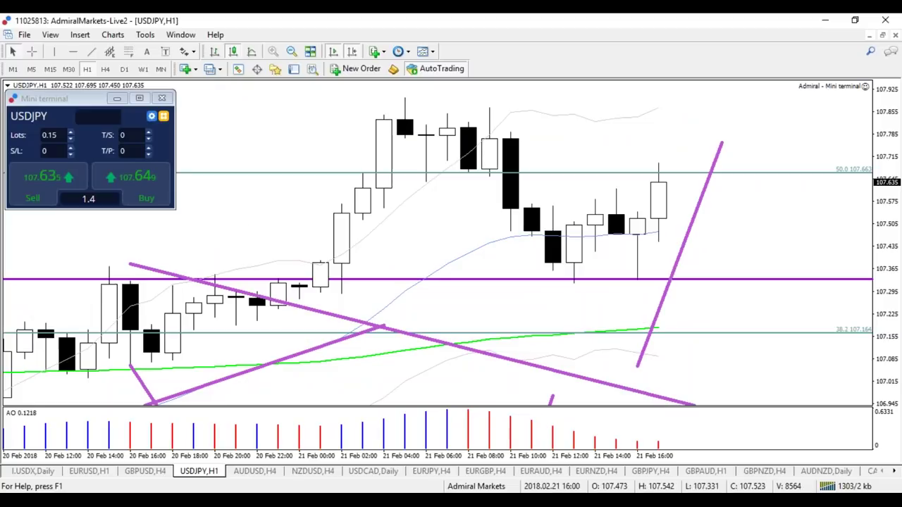
key(minus)
key(minus)
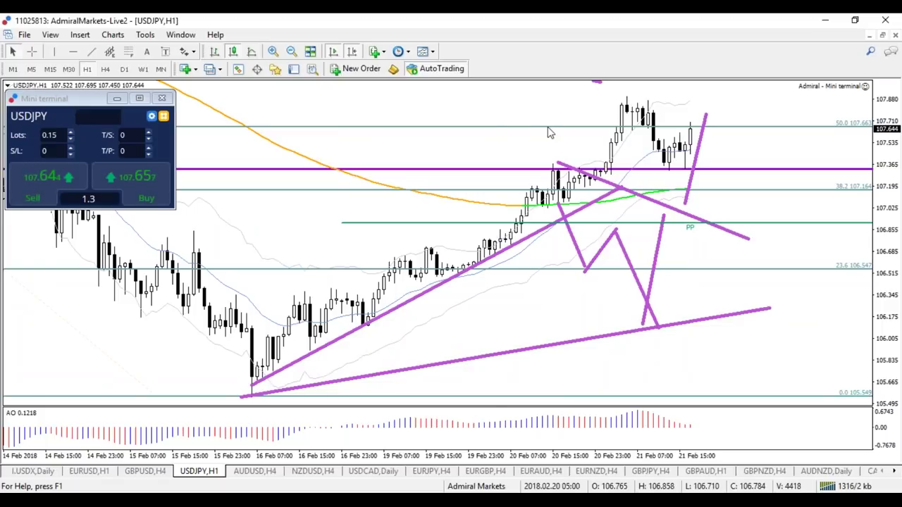
Apply the 1AM2 template to the USDJPY H1 chart and inspect the pullback from the 21 February high with the crosshair.
right_click(501, 104)
mouse_move(576, 247)
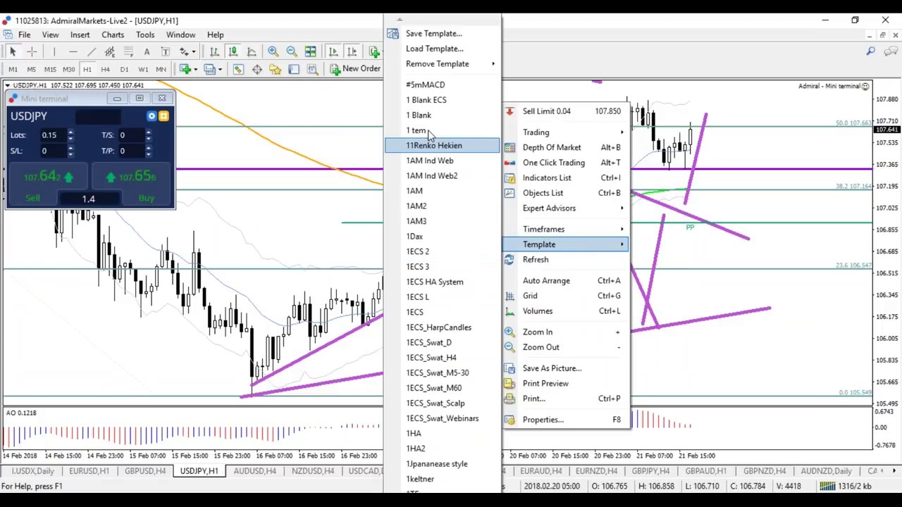
click(442, 206)
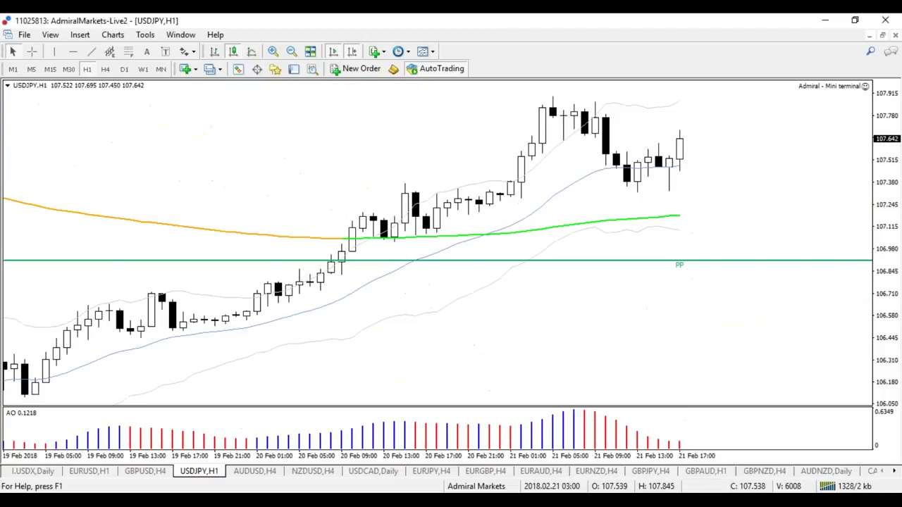
click(32, 52)
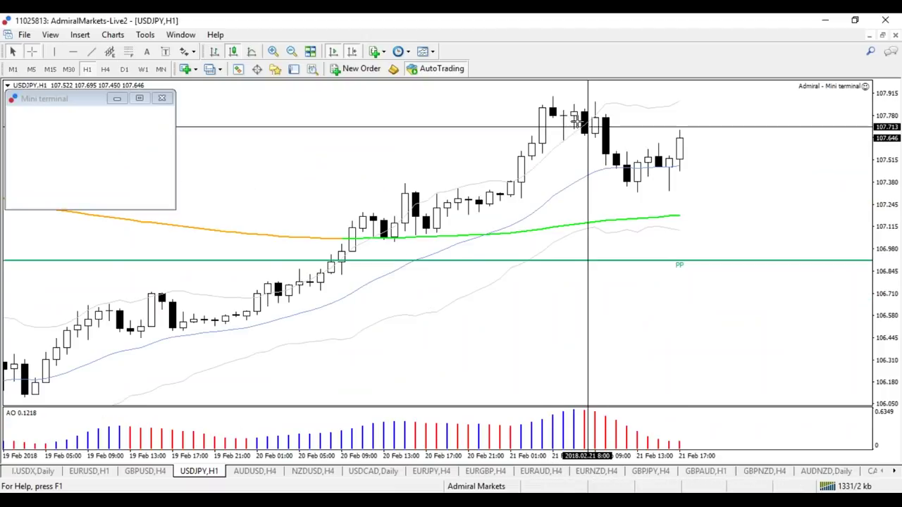
drag(561, 113, 680, 143)
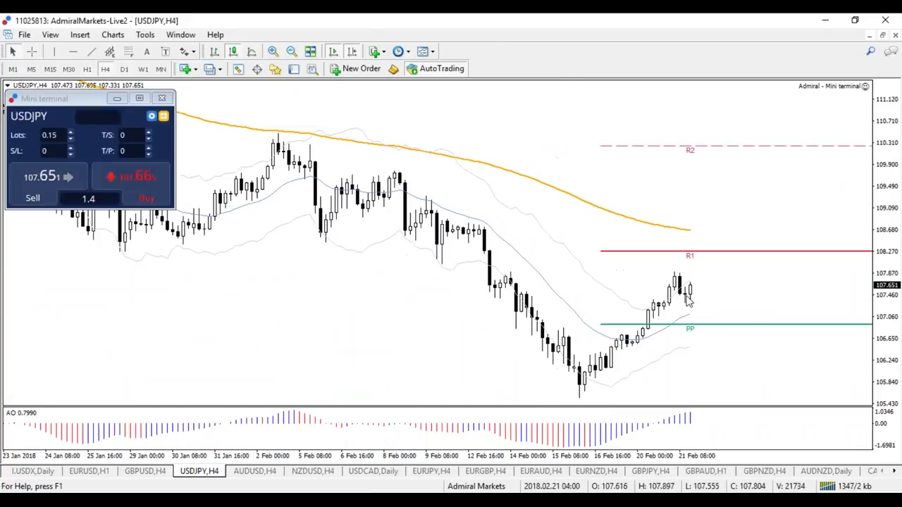
Draw a rising trend line from USDJPY's 16 February low to about 107.8 and add a horizontal line at about 107.33.
click(91, 52)
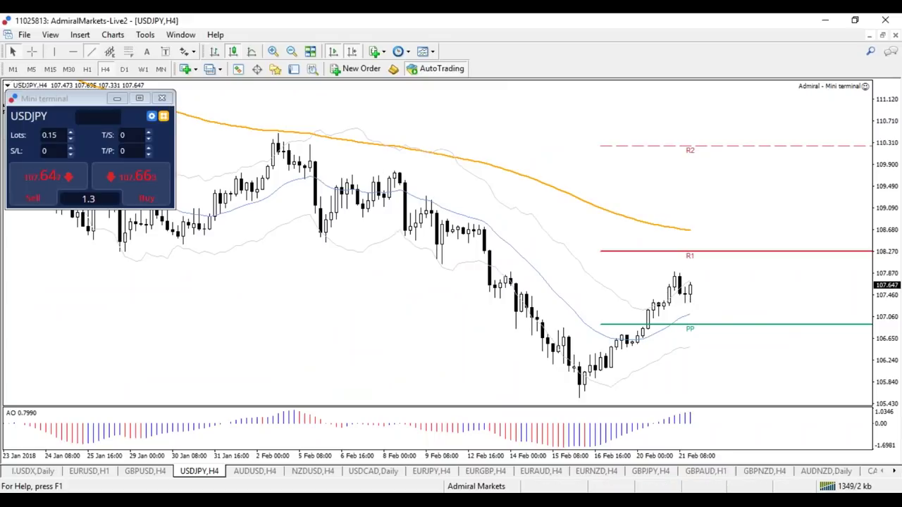
drag(579, 398, 717, 276)
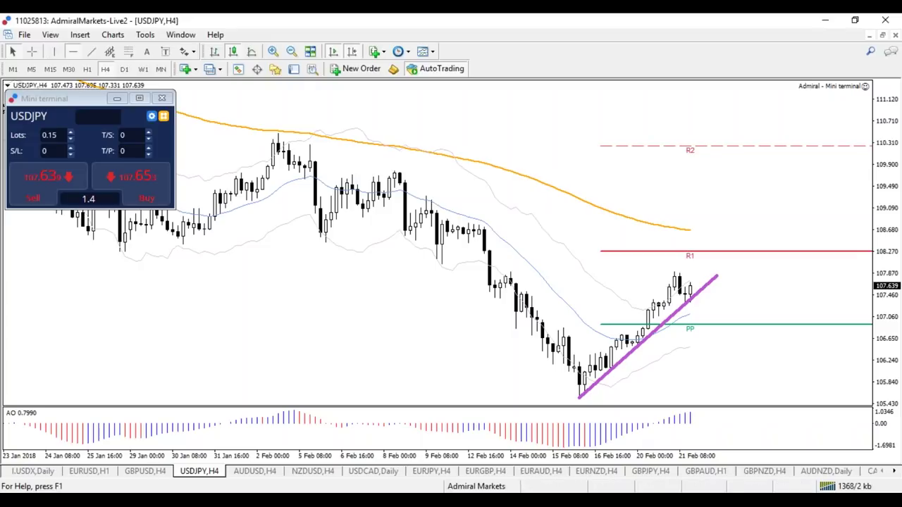
click(725, 302)
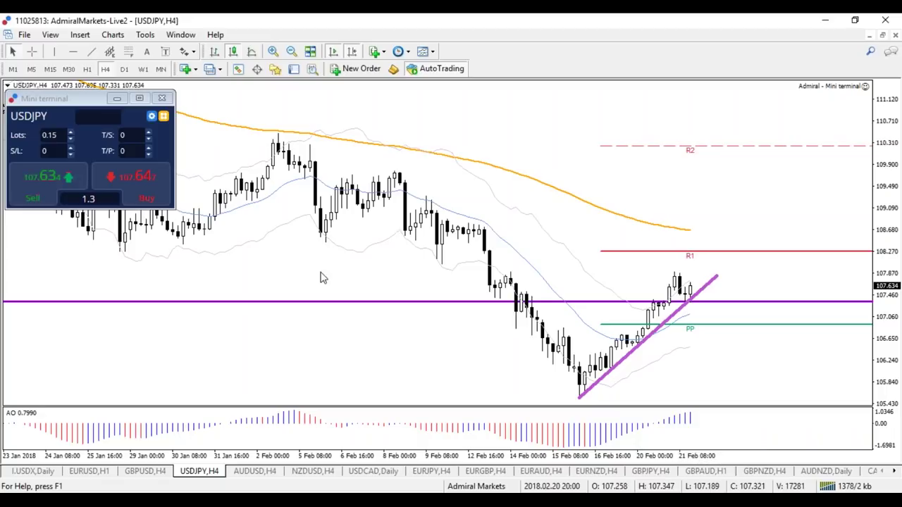
Draw a falling line from the early-February high to the 16 February low and a steep downward projection from about 107.3 to 105.6.
click(91, 53)
drag(288, 142, 585, 394)
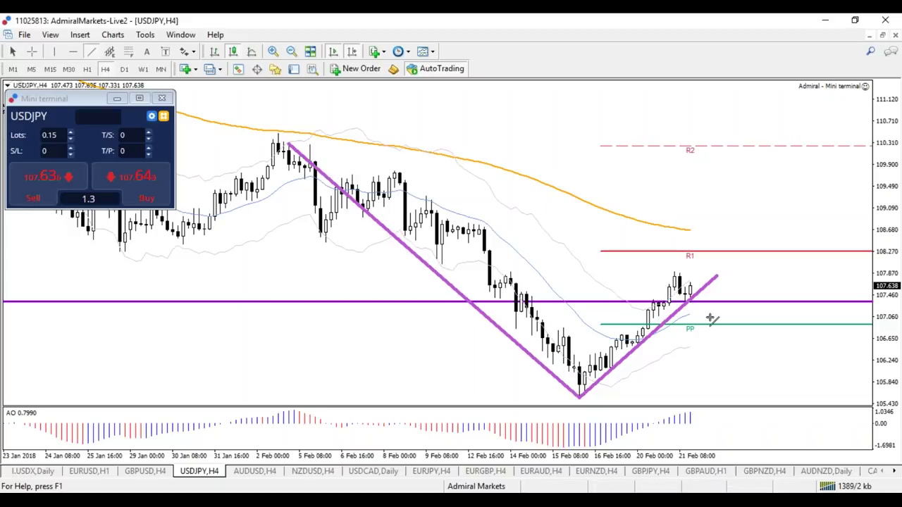
drag(706, 304, 737, 396)
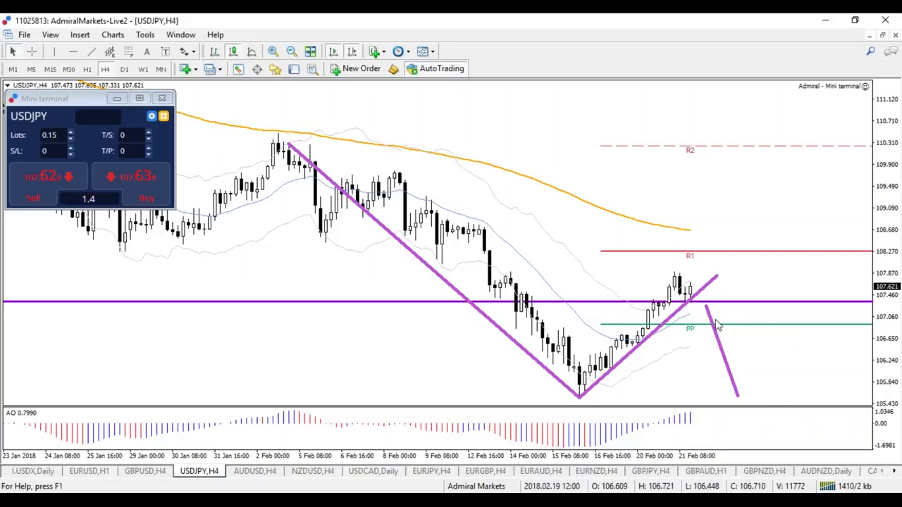
Draw an upper channel line above the USDJPY rally, from about 106.2 on 16 February up to the R1 level.
click(91, 51)
mouse_move(579, 354)
mouse_down()
mouse_move(708, 246)
mouse_move(702, 252)
mouse_up()
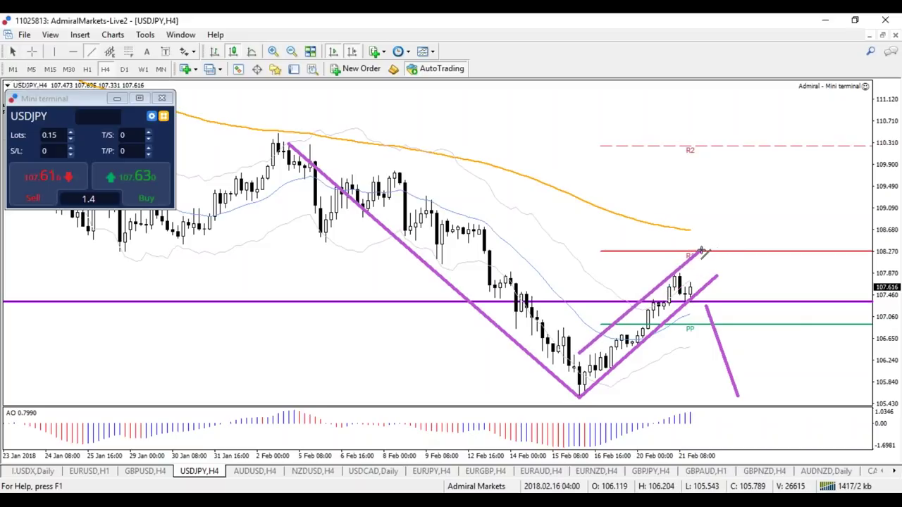
double_click(579, 361)
double_click(579, 360)
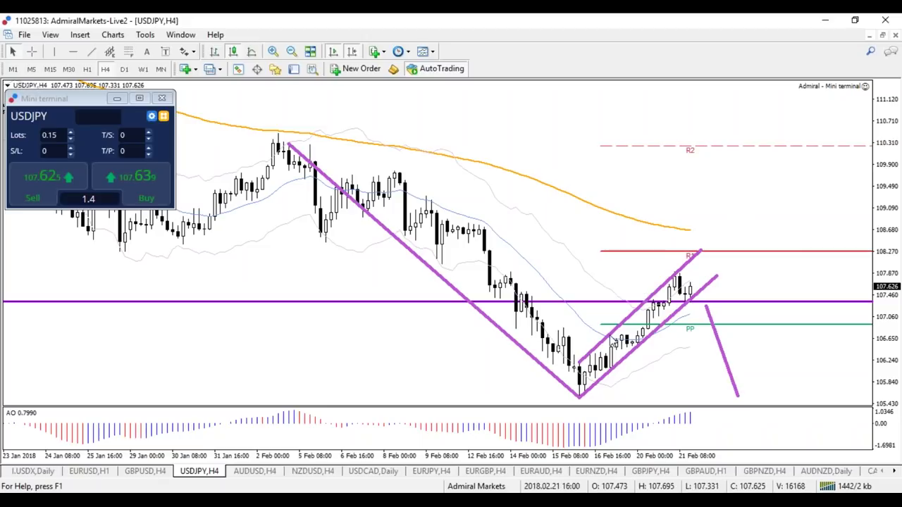
Open the AUDUSD chart on H1 and shorten the lower wedge line to end at about 0.7879 on 21 February.
click(265, 475)
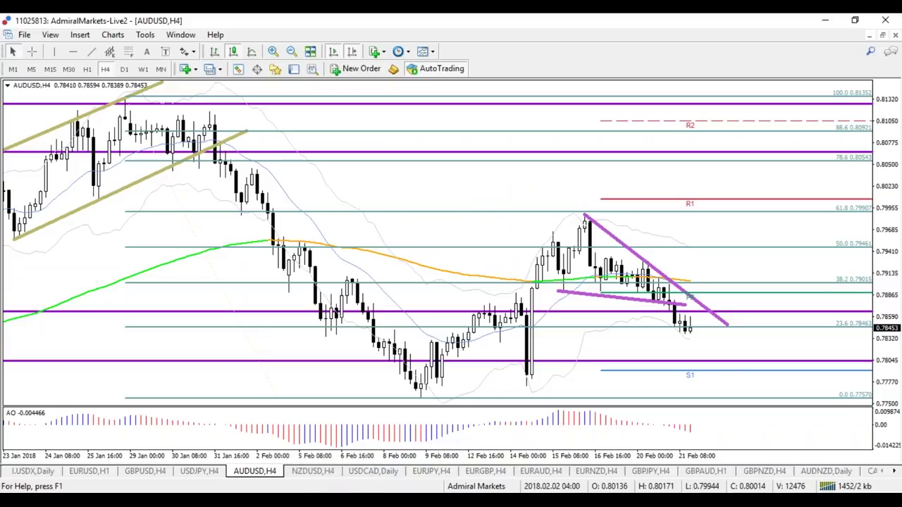
click(87, 68)
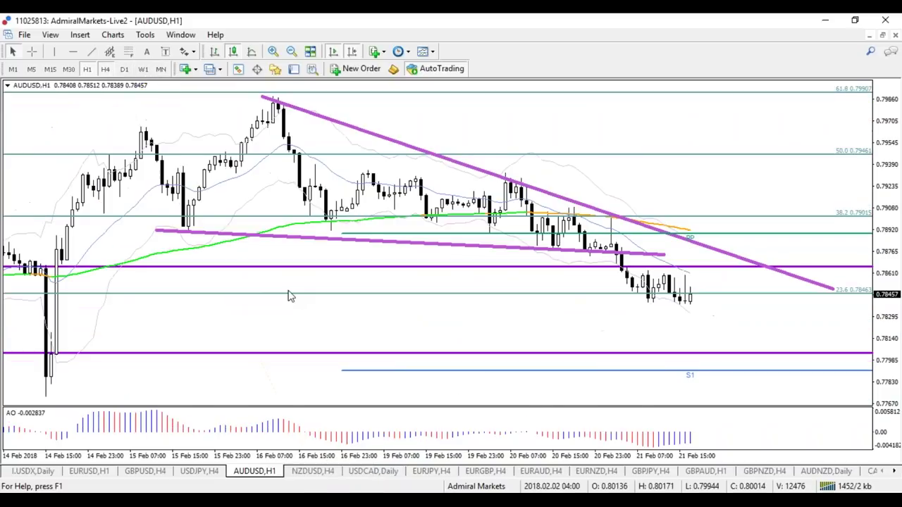
mouse_move(581, 456)
mouse_down()
mouse_move(566, 458)
mouse_move(581, 460)
mouse_up()
double_click(657, 250)
drag(659, 250, 620, 251)
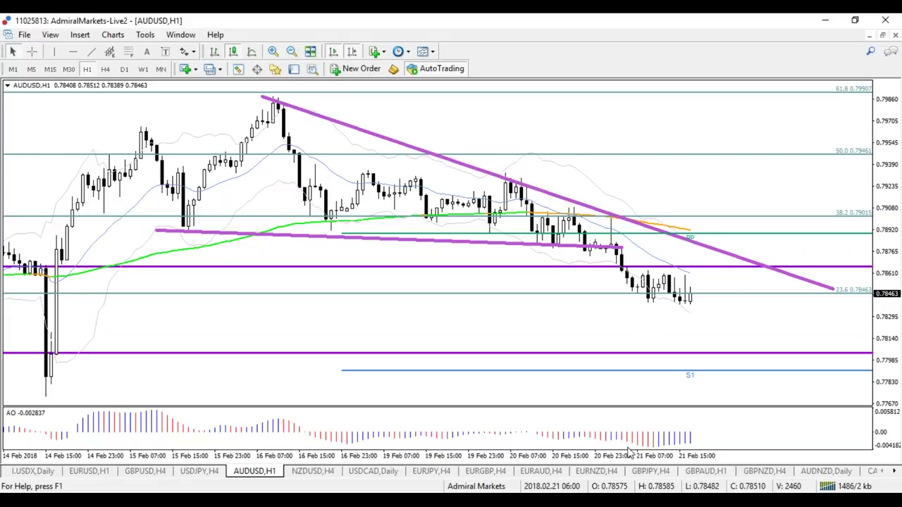
Inspect the AUDUSD H1 candles around the 21 February 02:00 break of the lower wedge line with the crosshair.
drag(628, 453, 516, 200)
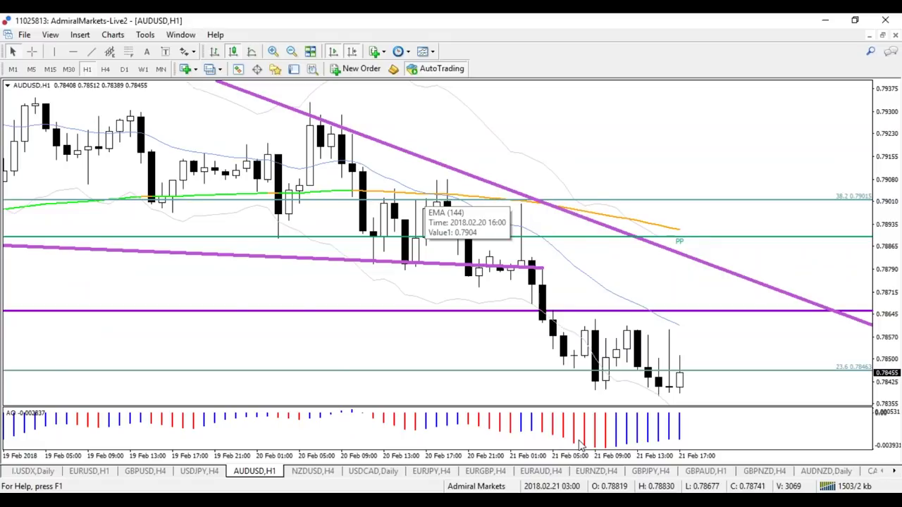
drag(580, 453, 556, 458)
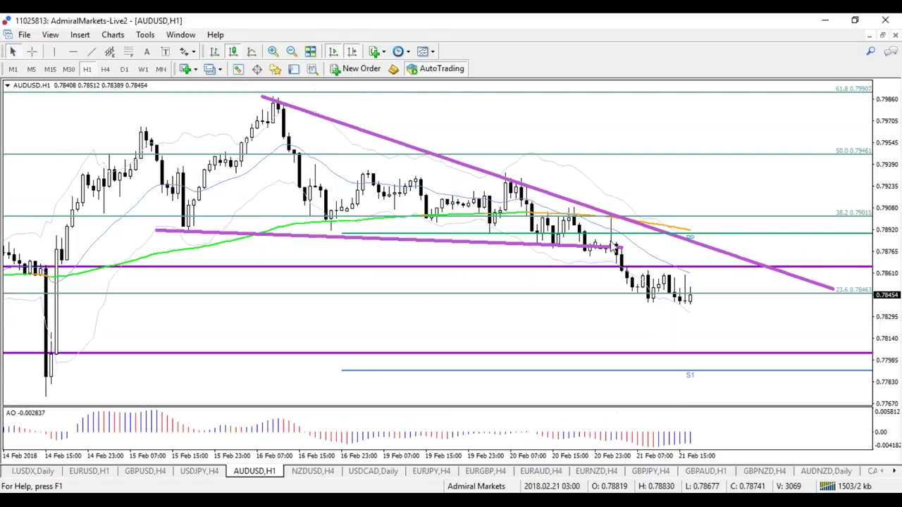
click(31, 51)
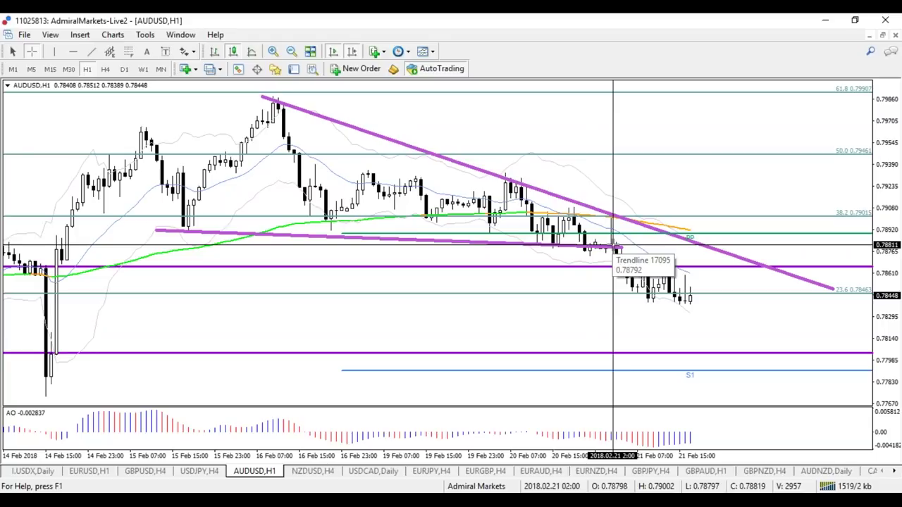
mouse_move(614, 246)
mouse_down()
mouse_move(652, 300)
mouse_move(618, 246)
mouse_up()
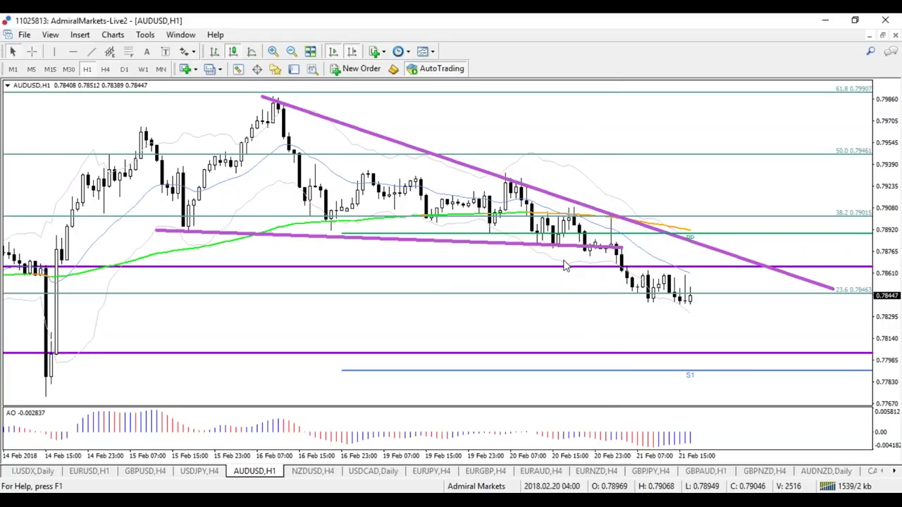
Shorten the upper AUDUSD trend line to the 21 February high near 0.7901 and level the lower line's end at about 0.7891.
drag(570, 461, 562, 459)
key(plus)
key(minus)
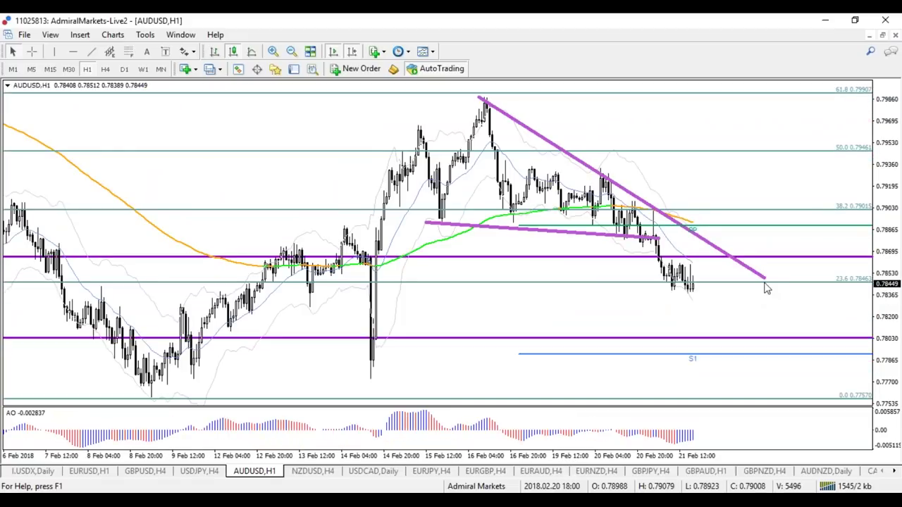
drag(763, 276, 646, 225)
click(554, 186)
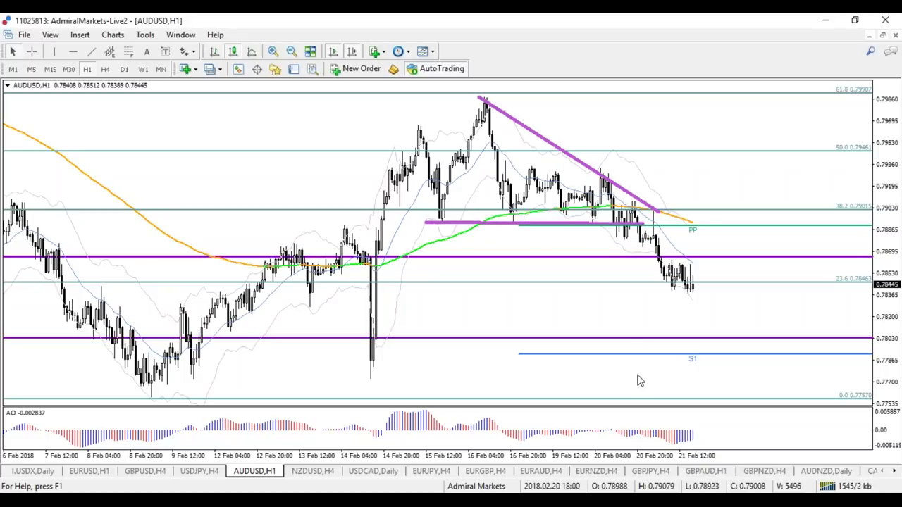
Review AUDUSD on H4 and M15, and draw trend lines above and below the 21 February consolidation on H1.
click(105, 68)
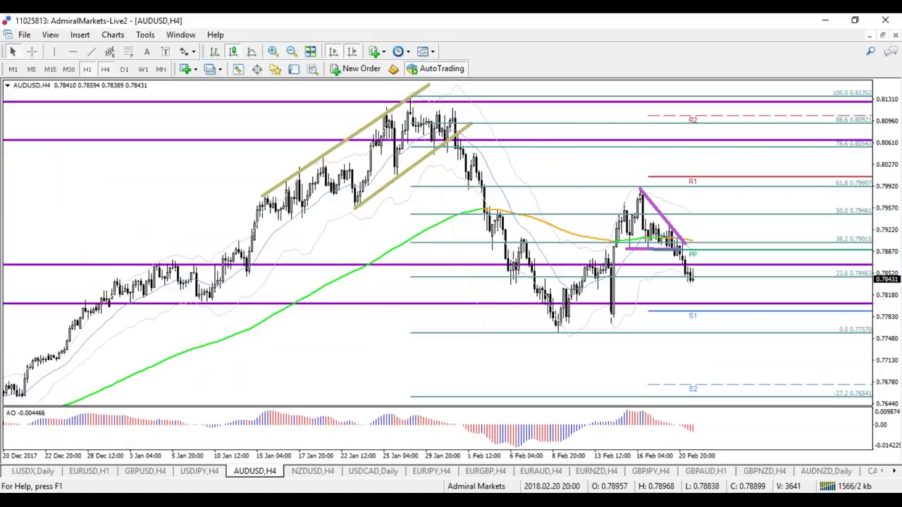
click(51, 70)
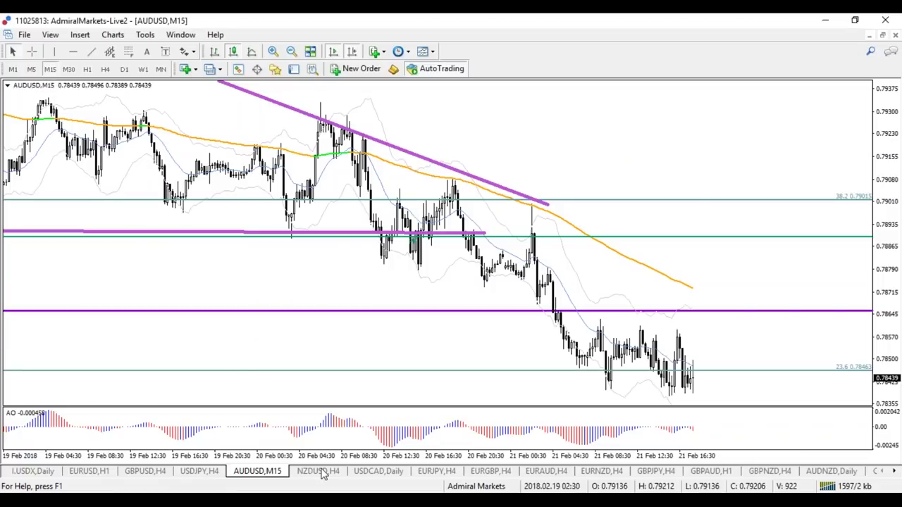
click(87, 68)
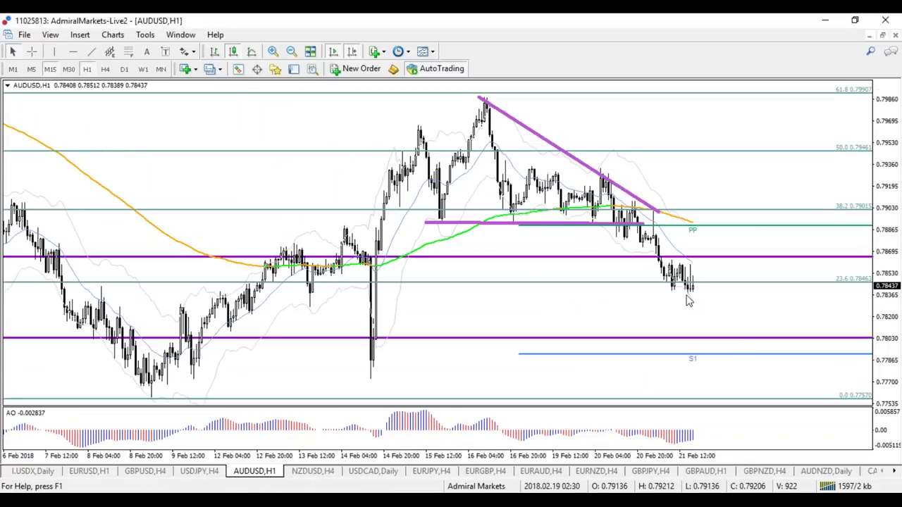
click(90, 52)
mouse_move(666, 288)
mouse_down()
mouse_move(709, 294)
mouse_move(680, 266)
mouse_move(663, 266)
mouse_up()
On M15, realign the upper consolidation line from about 0.7863 to 0.7856 and move the lower line's start to the low near 0.7840.
click(50, 69)
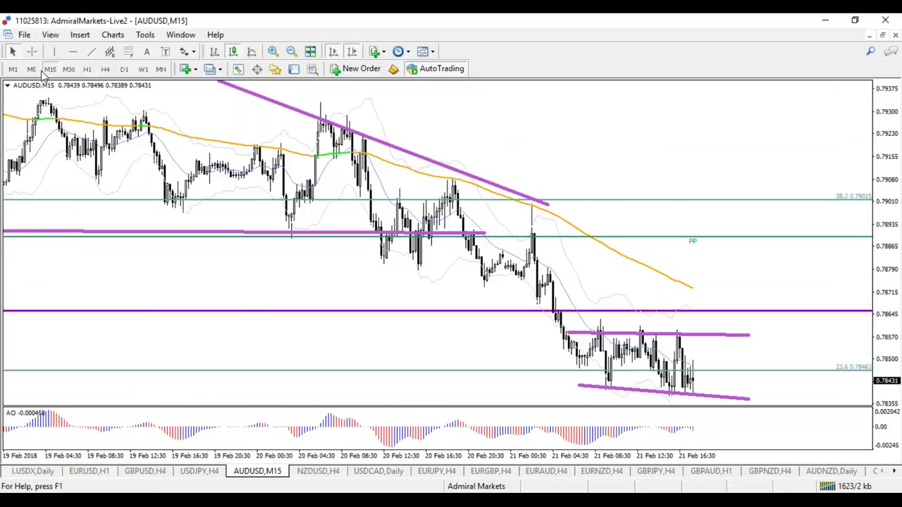
drag(570, 333, 600, 321)
drag(747, 336, 740, 341)
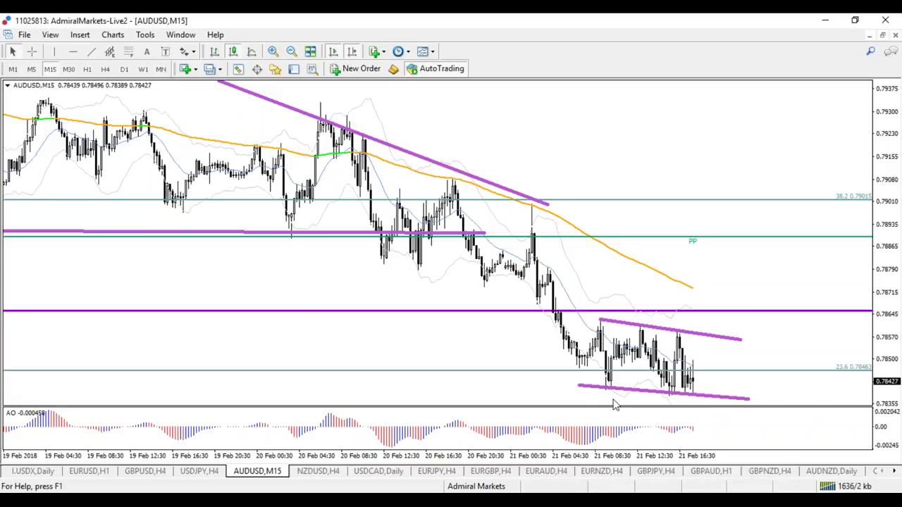
double_click(578, 386)
drag(579, 386, 606, 392)
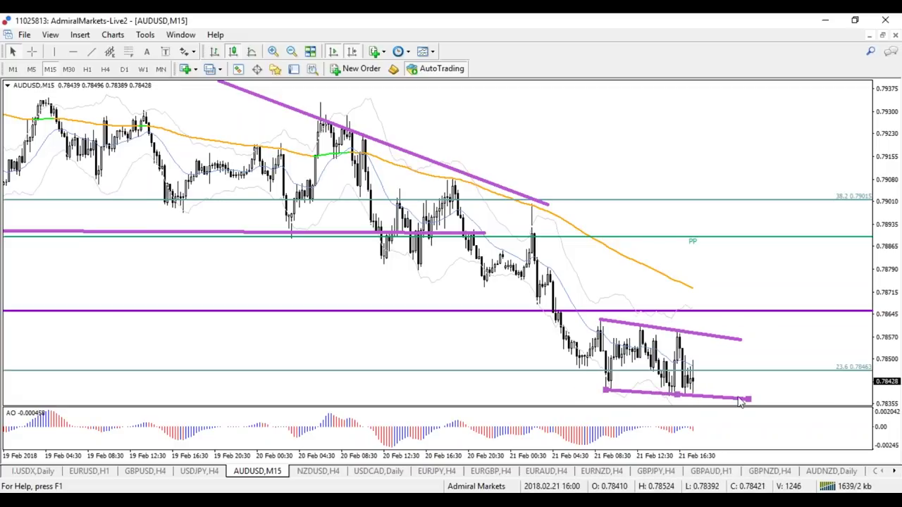
Examine the AUDUSD wedge and consolidation channel on the H4, H1, M15 and M5 timeframes.
click(106, 69)
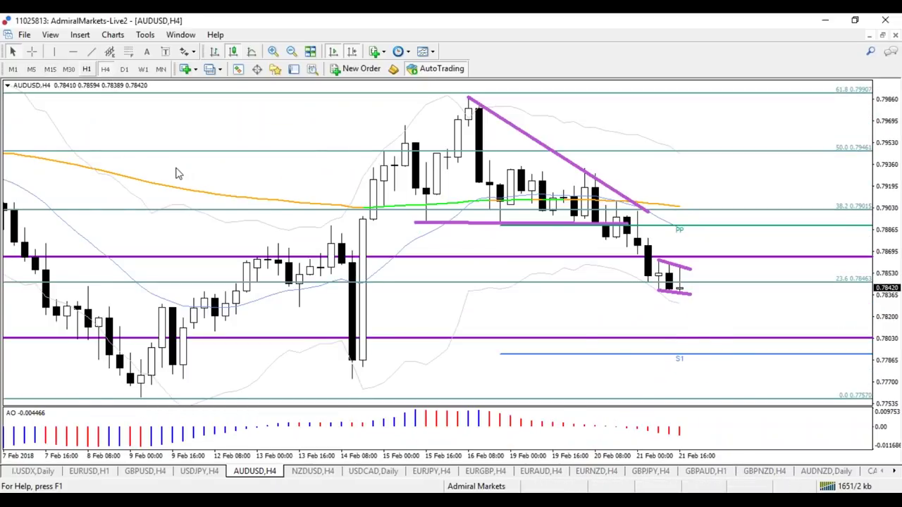
mouse_move(617, 460)
mouse_down()
mouse_move(610, 462)
mouse_move(619, 459)
mouse_up()
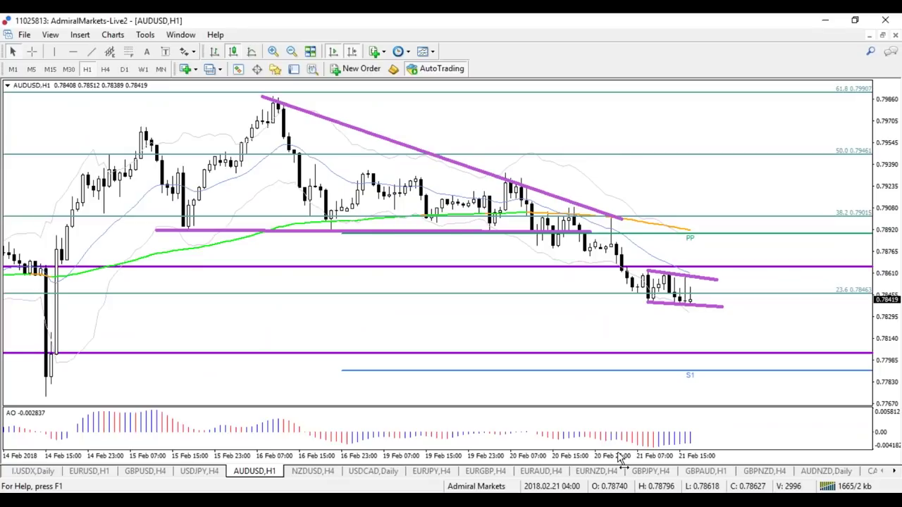
click(105, 69)
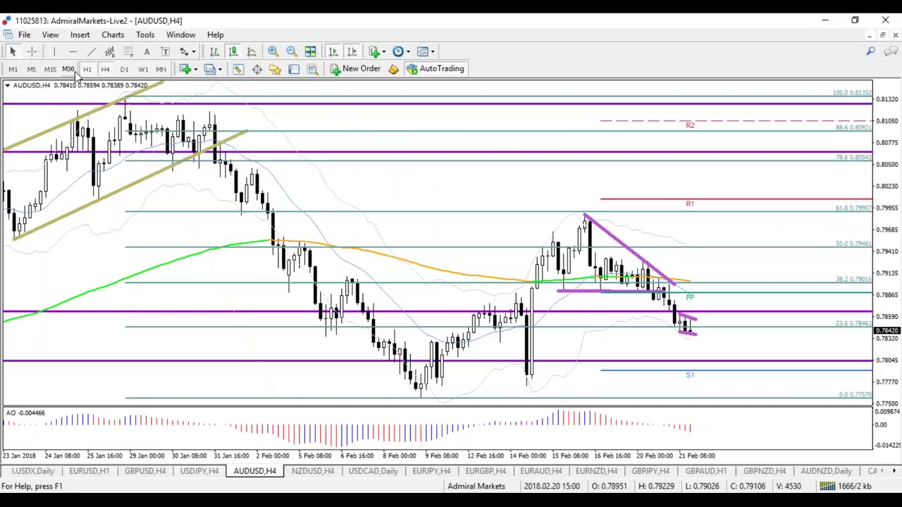
click(87, 69)
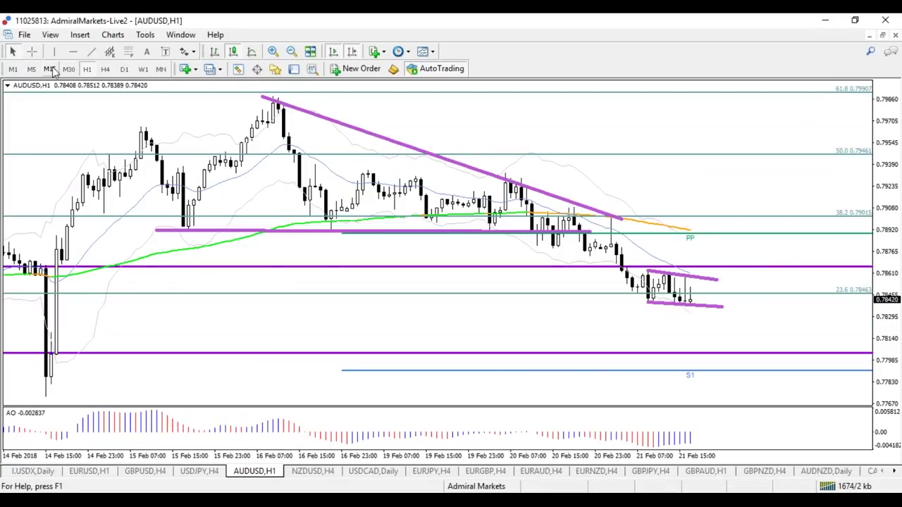
click(50, 69)
click(31, 69)
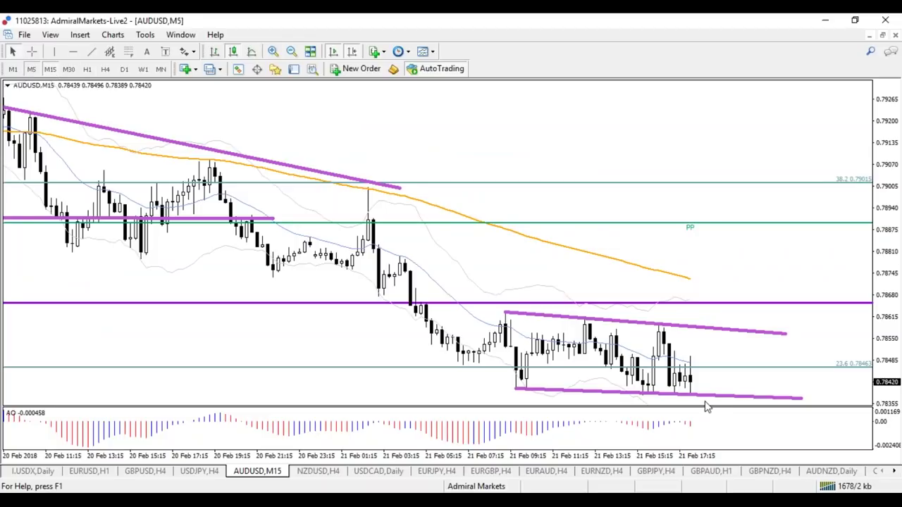
drag(716, 457, 705, 456)
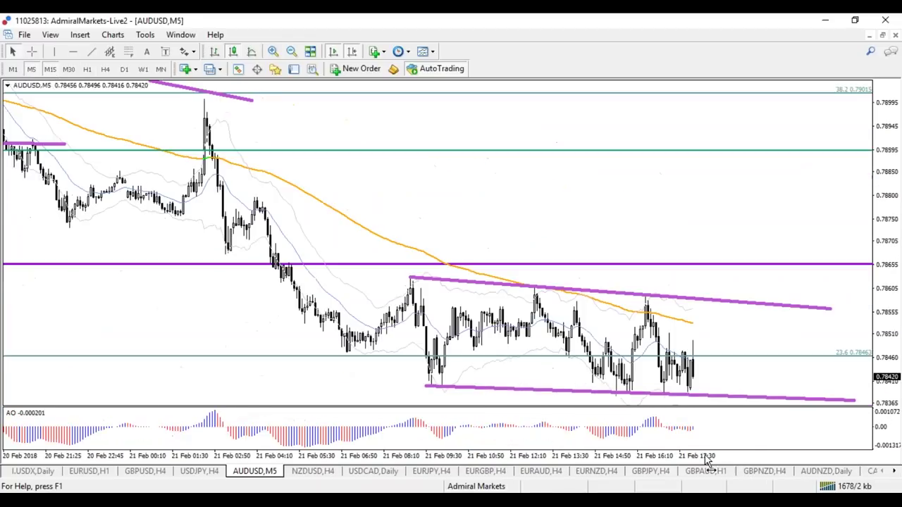
Widen the AUDUSD M5 price scale and sketch in red a drop, a rising flag channel and a downward arrow below the consolidation.
drag(889, 352, 892, 387)
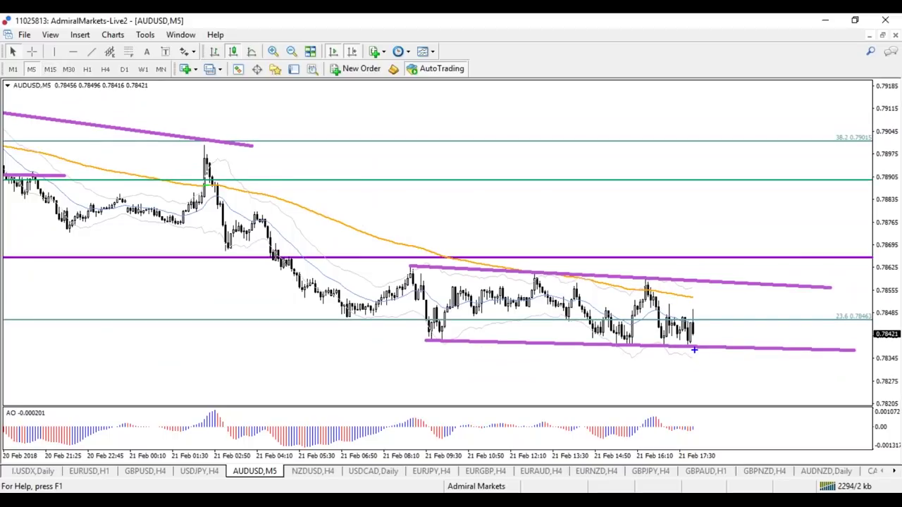
mouse_move(701, 336)
mouse_down()
mouse_move(716, 404)
mouse_move(741, 372)
mouse_move(774, 363)
mouse_up()
mouse_move(704, 396)
mouse_down()
mouse_move(777, 356)
mouse_move(714, 413)
mouse_up()
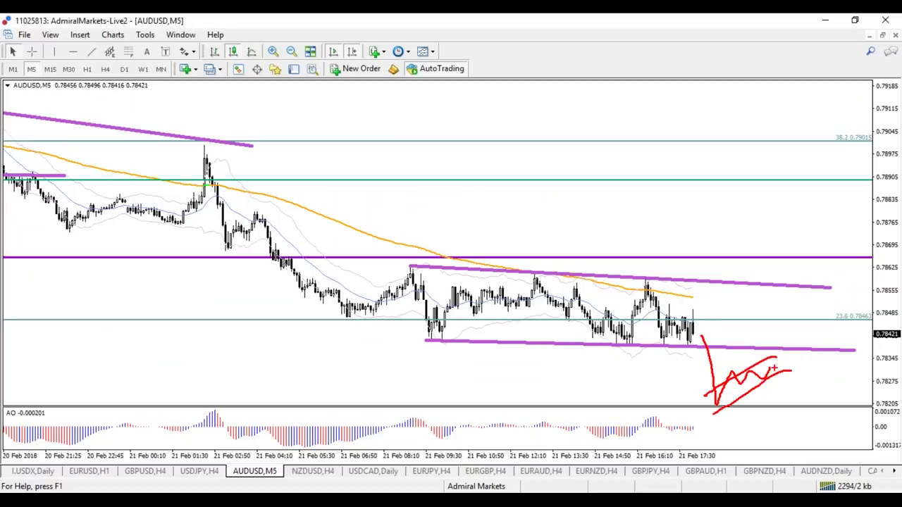
mouse_move(771, 365)
mouse_down()
mouse_move(781, 416)
mouse_move(767, 415)
mouse_up()
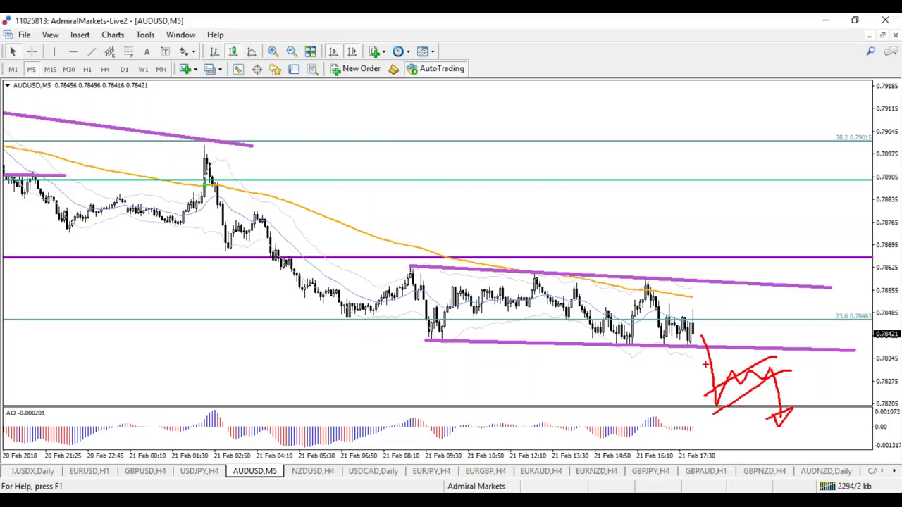
Label the red sketch's phases B, P and C, and clear the annotations and restore the price scale.
mouse_move(663, 394)
mouse_down()
mouse_move(673, 415)
mouse_move(667, 436)
mouse_up()
drag(790, 320, 792, 337)
mouse_move(815, 428)
mouse_down()
mouse_move(837, 428)
mouse_move(853, 442)
mouse_up()
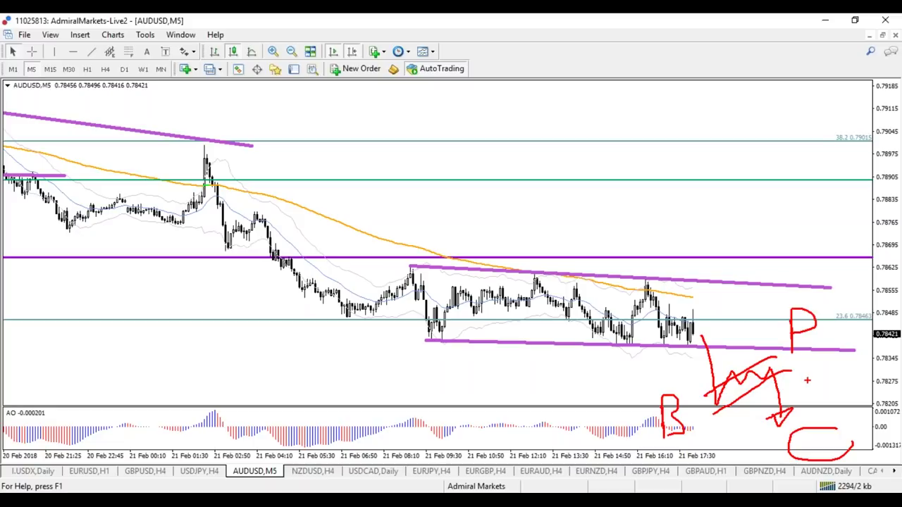
key(Escape)
drag(892, 253, 890, 122)
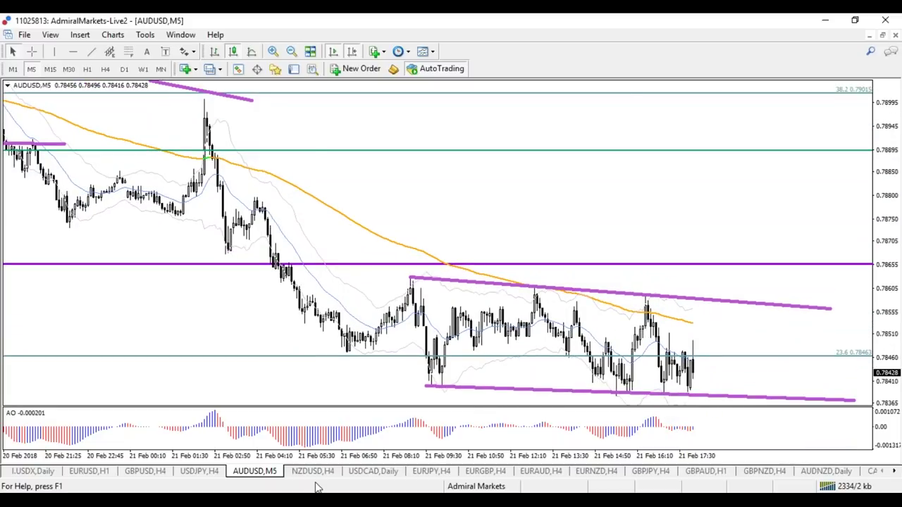
On the NZDUSD H4 chart, draw a Fibonacci retracement from the February low at 0.71761 to the 16 February high at 0.74349.
click(313, 471)
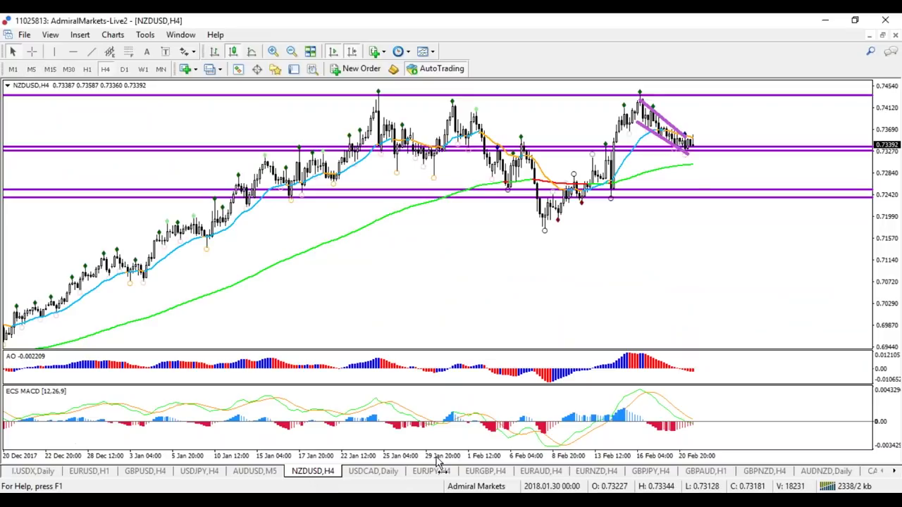
key(plus)
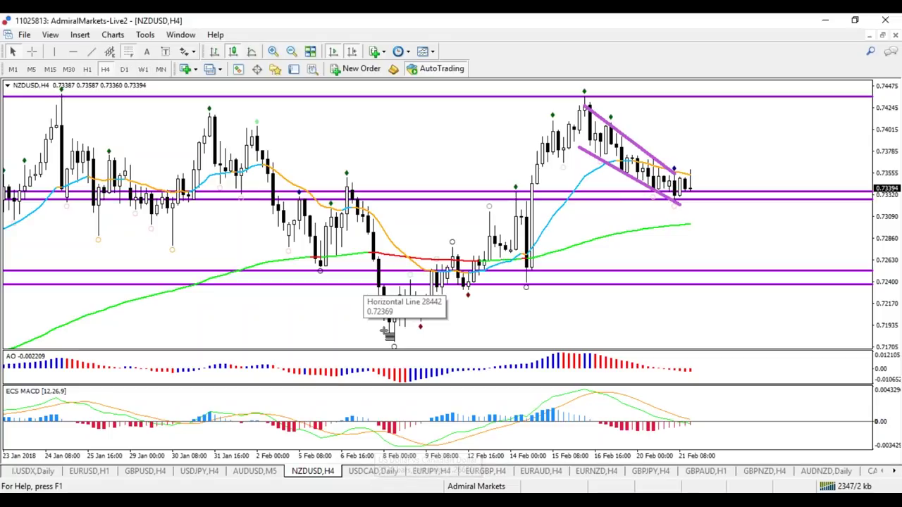
drag(395, 344, 473, 97)
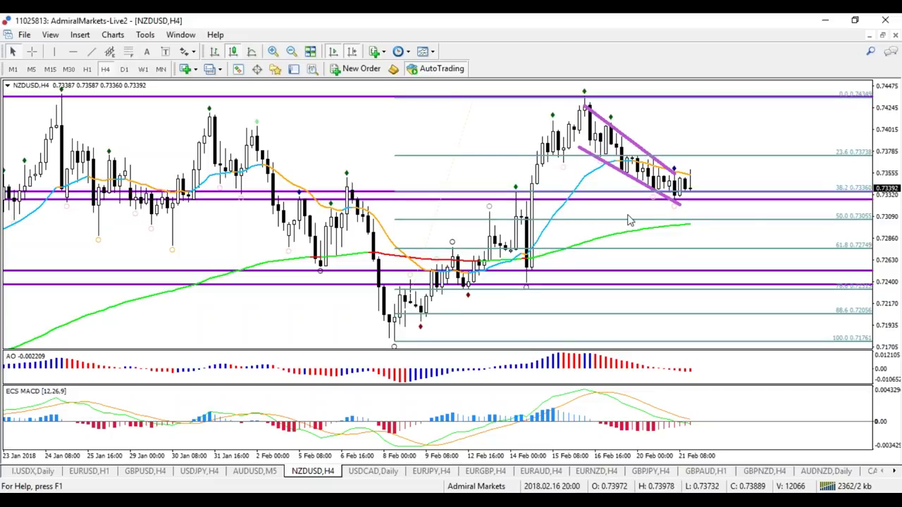
Extend the NZDUSD falling channel's upper trend line past the latest candle, ending it at about 0.7346.
double_click(674, 173)
drag(674, 173, 707, 182)
double_click(706, 183)
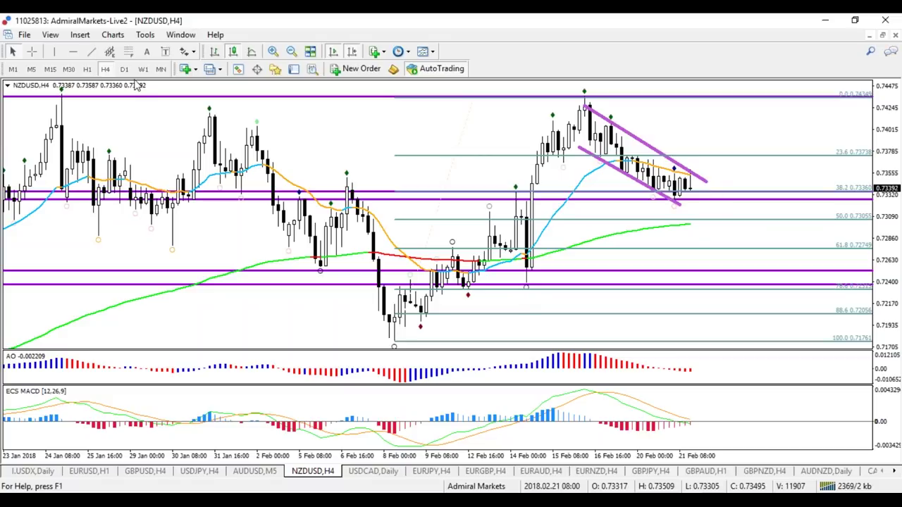
On NZDUSD H1, add horizontal resistance lines at about 0.7354 and 0.7367 along the recent highs.
click(88, 68)
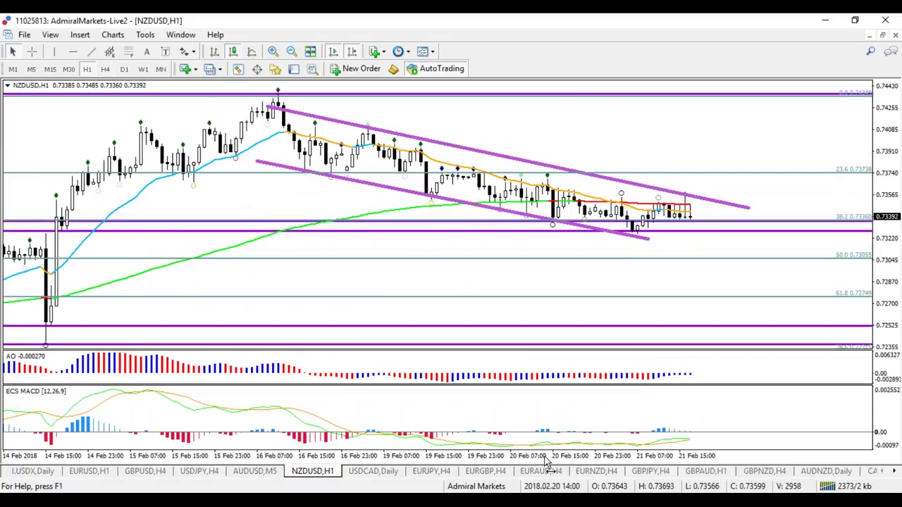
key(minus)
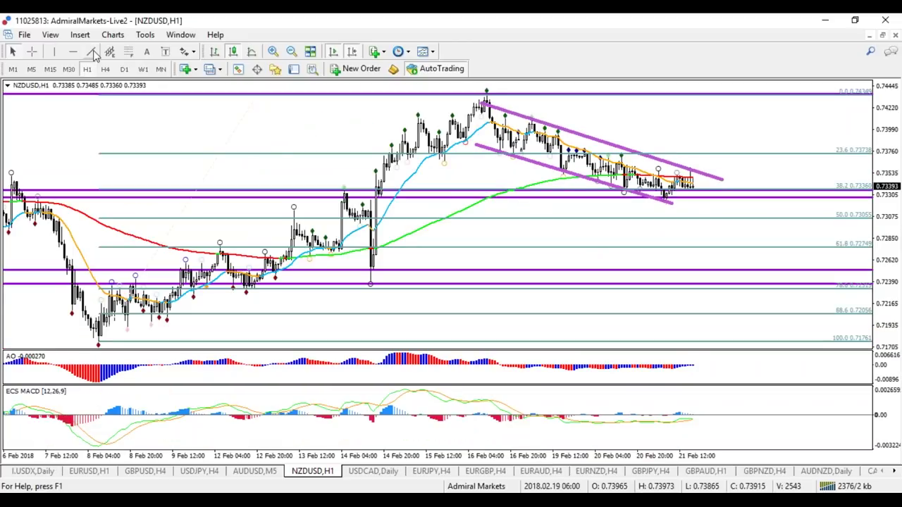
click(669, 172)
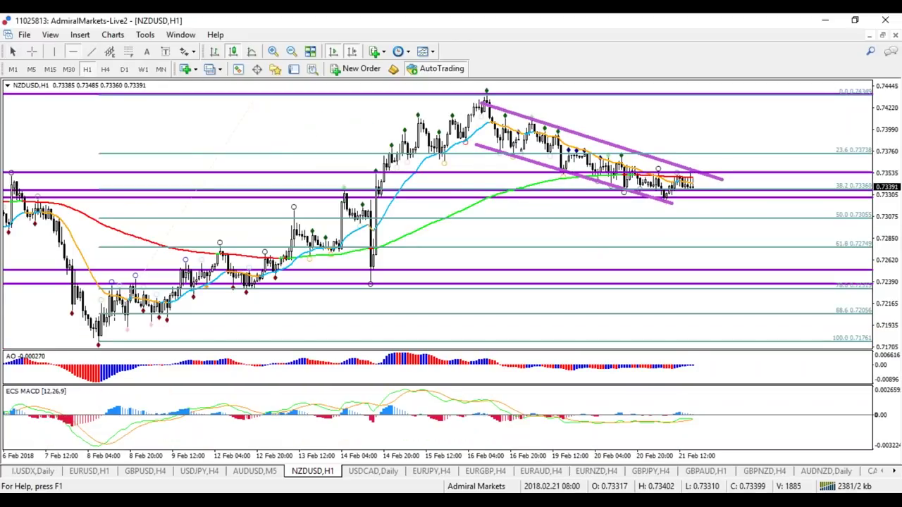
click(623, 160)
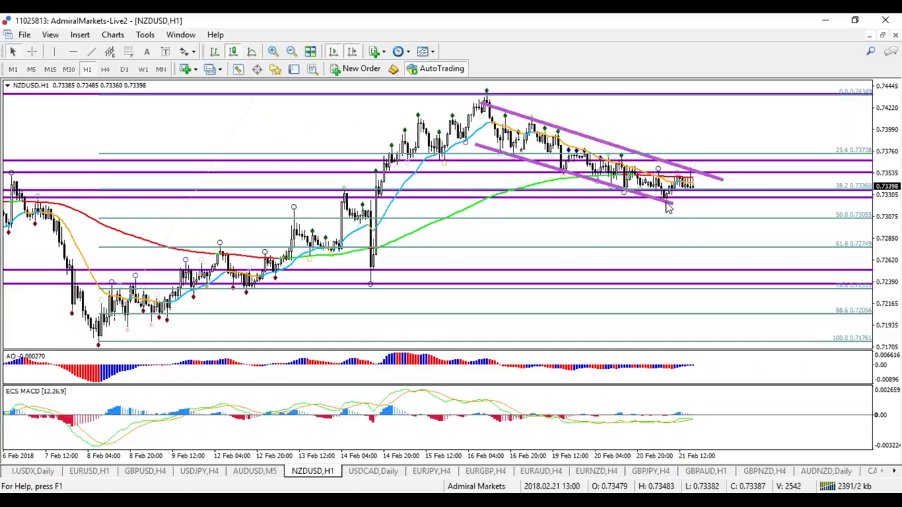
Sketch a blue support circle and upward arrow on NZDUSD H1, outline the H4 tops in red, and clear each annotation.
mouse_move(678, 186)
mouse_down()
mouse_move(701, 161)
mouse_move(711, 125)
mouse_move(737, 137)
mouse_up()
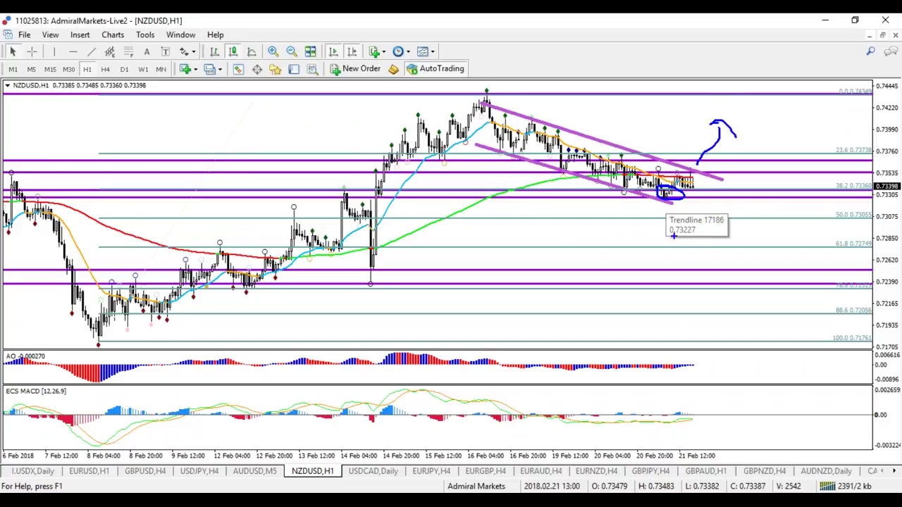
key(Escape)
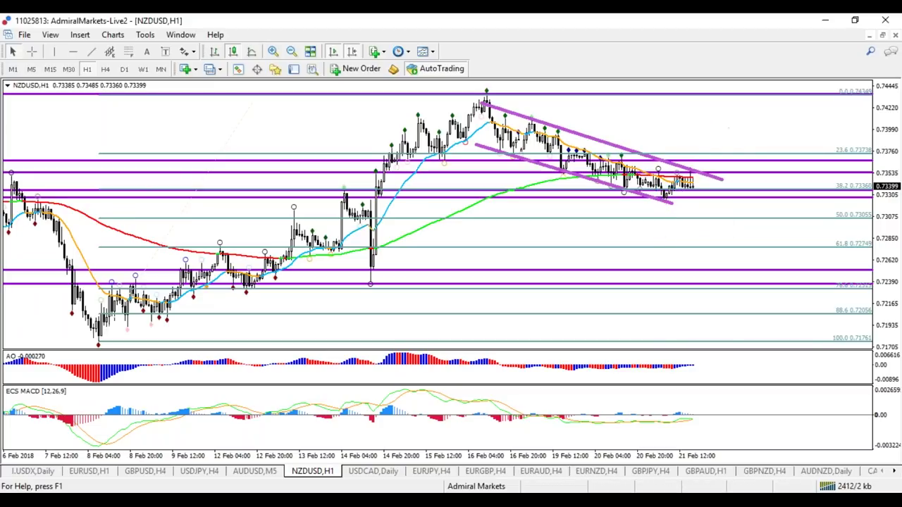
click(105, 68)
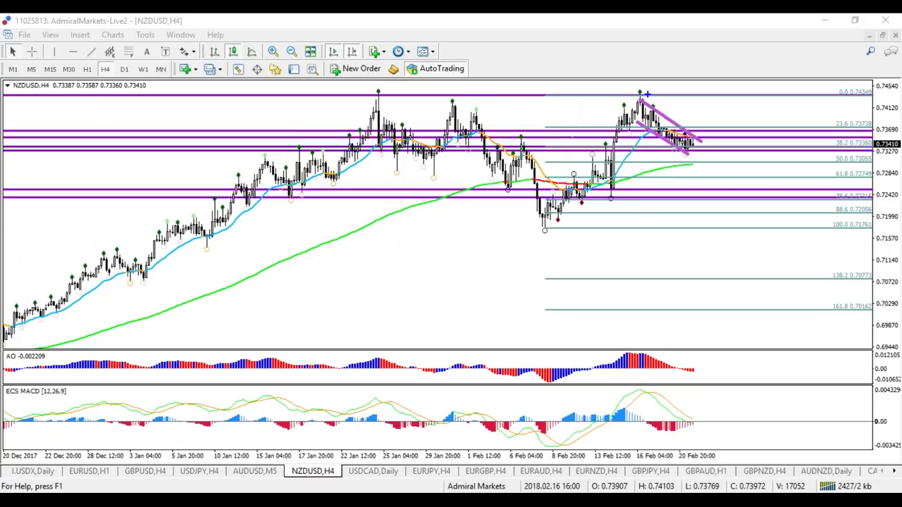
mouse_move(647, 94)
mouse_down()
mouse_move(356, 98)
mouse_move(650, 102)
mouse_move(643, 91)
mouse_up()
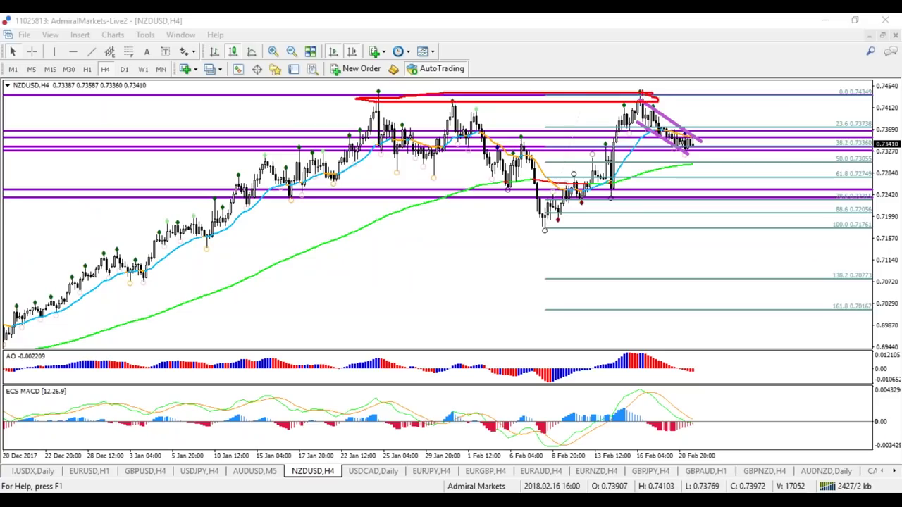
key(Escape)
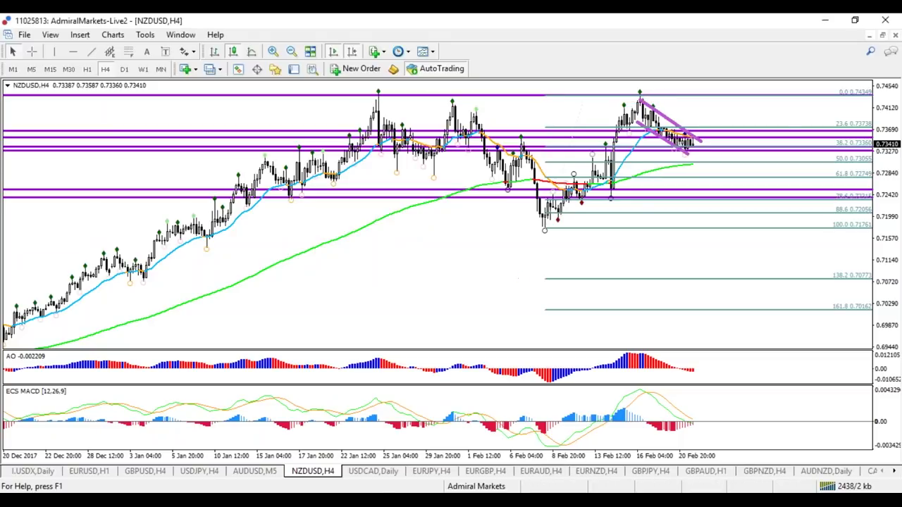
Examine USDCAD on the daily and H4 charts, trace the decline from the 9 February high in blue, and clear the sketch.
key(ctrl+F6)
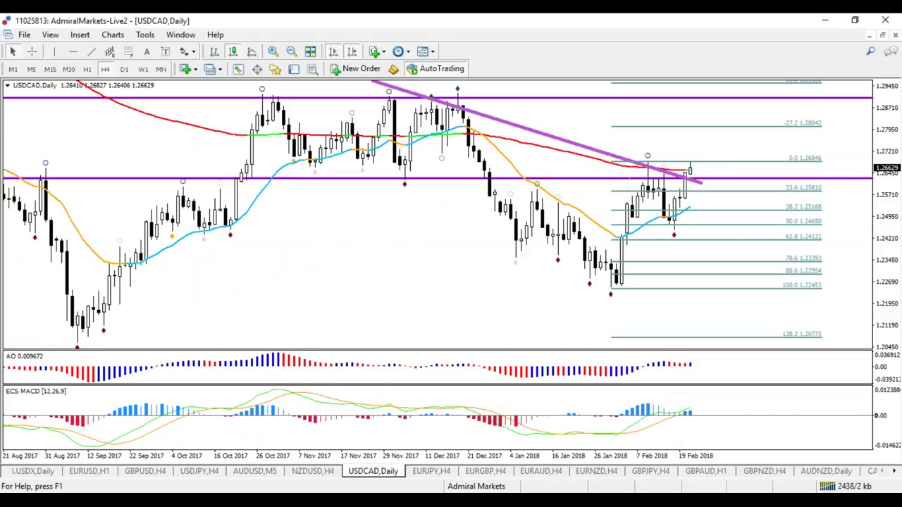
click(103, 69)
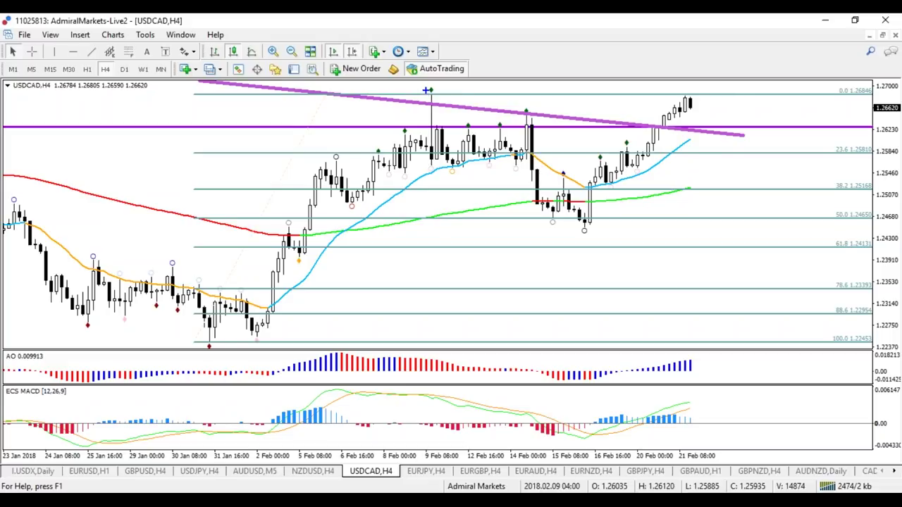
mouse_move(428, 90)
mouse_down()
mouse_move(438, 113)
mouse_move(561, 201)
mouse_up()
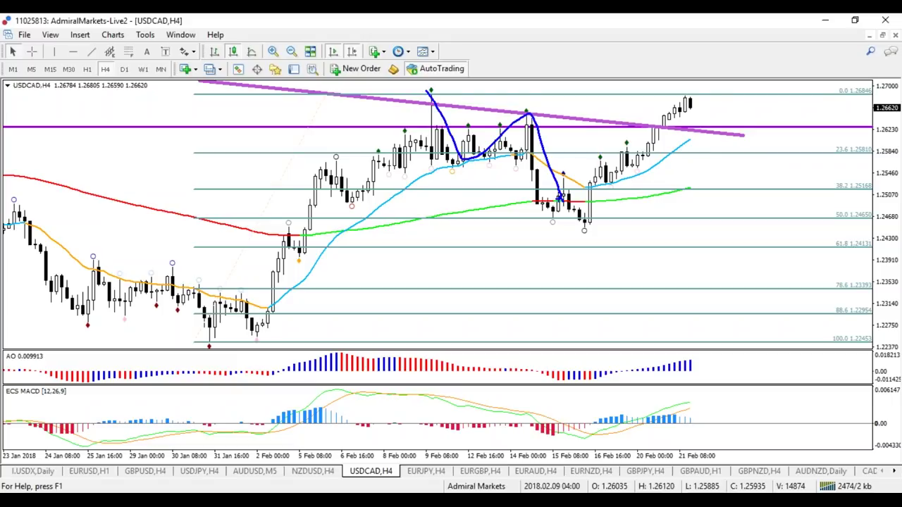
key(Escape)
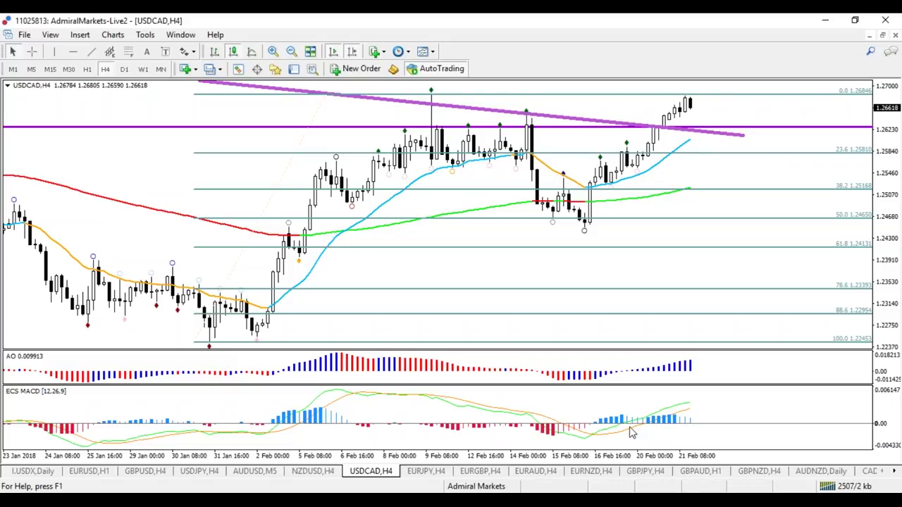
Examine the EURJPY triangle and its breakout on the H4, H1 and M15 timeframes, and return to H4.
click(430, 472)
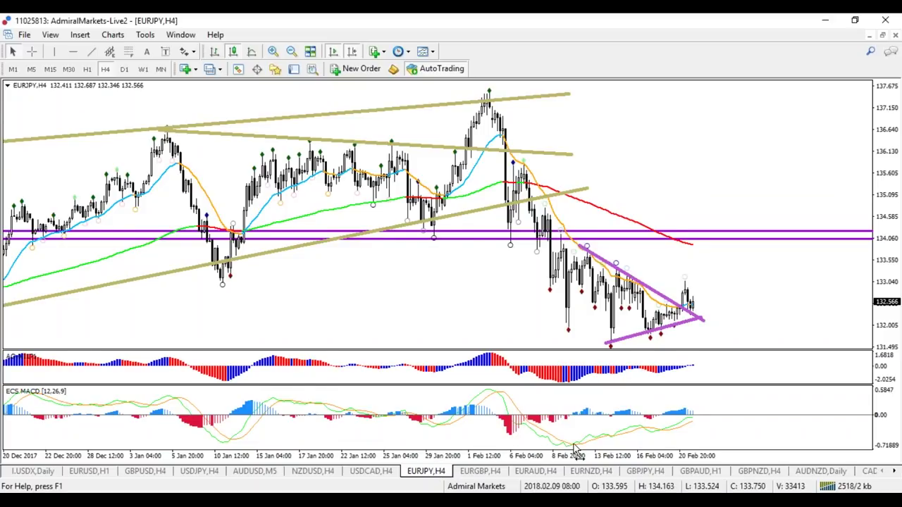
key(plus)
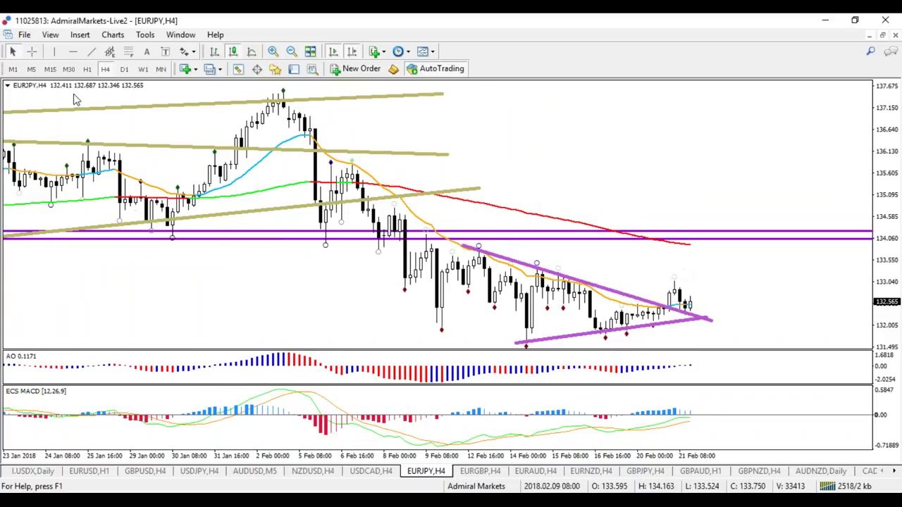
click(87, 68)
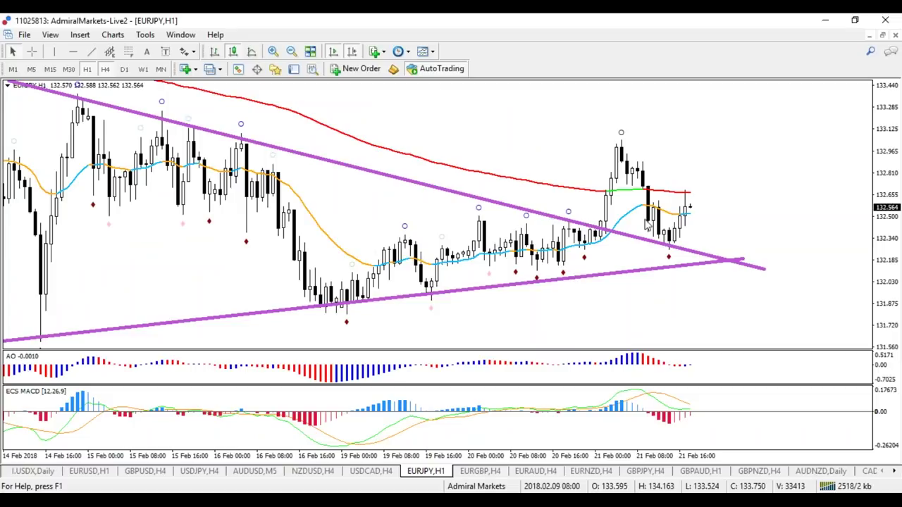
click(50, 68)
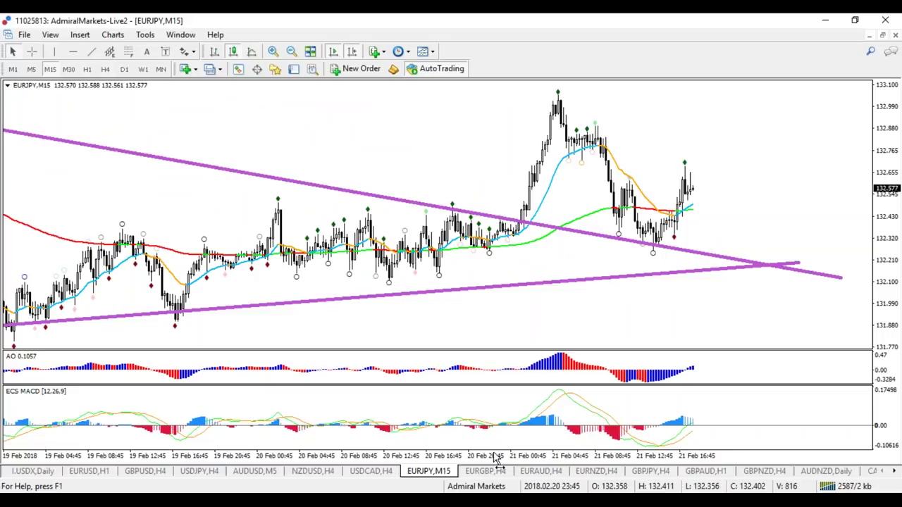
click(105, 68)
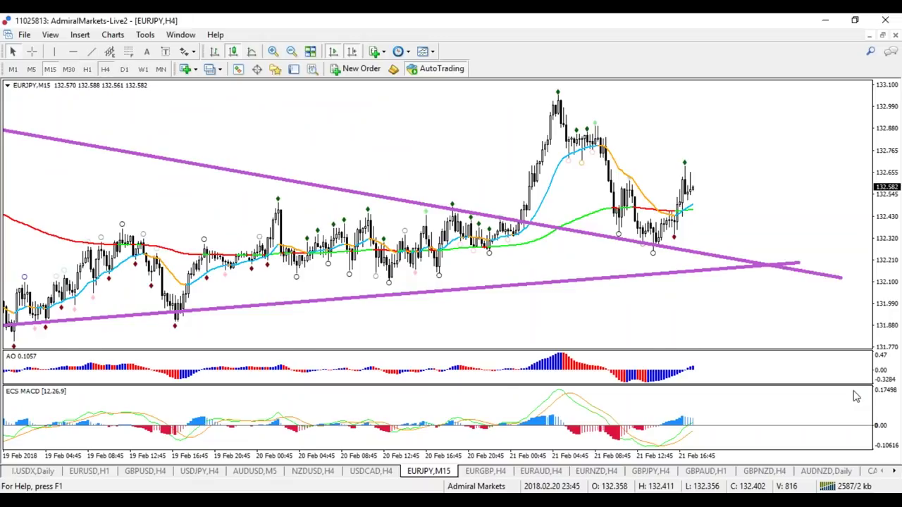
mouse_move(705, 455)
mouse_down()
mouse_move(737, 456)
mouse_move(713, 456)
mouse_up()
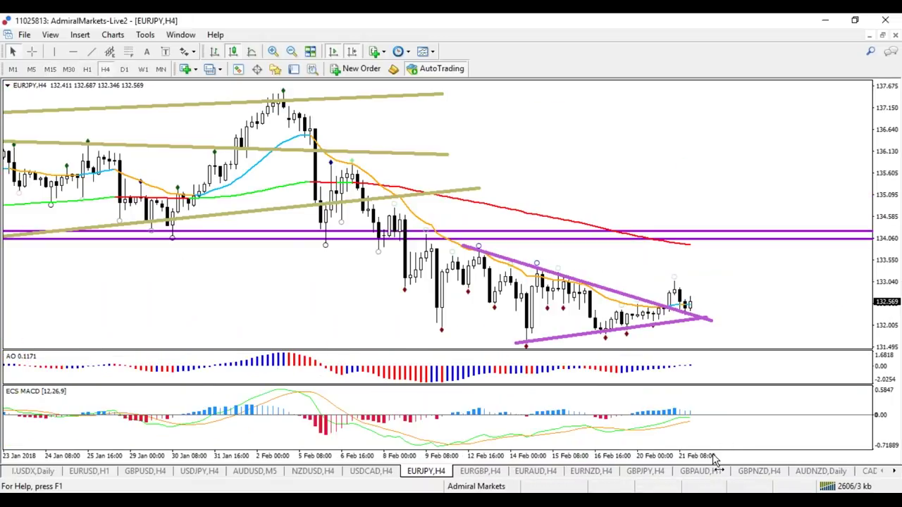
Compare the enlarged EURJPY H1 and H4 candles around the retest of the broken upper triangle line.
click(87, 68)
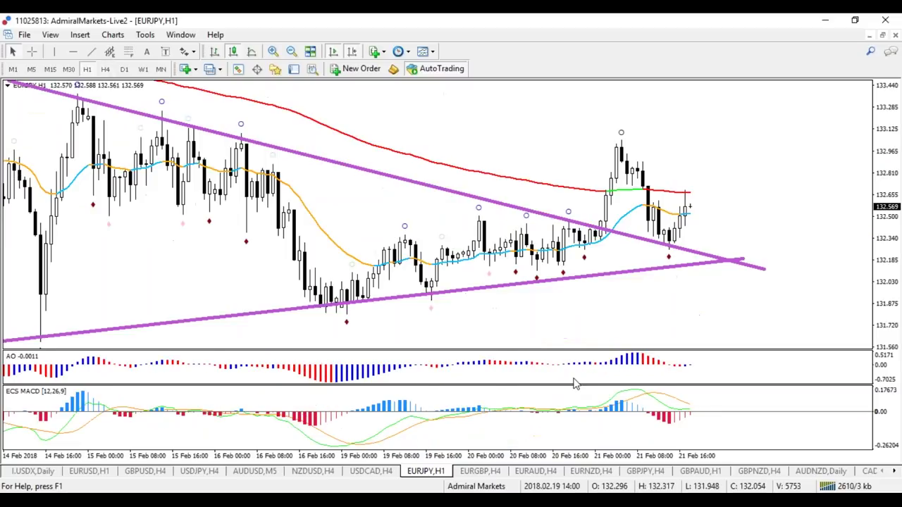
key(plus)
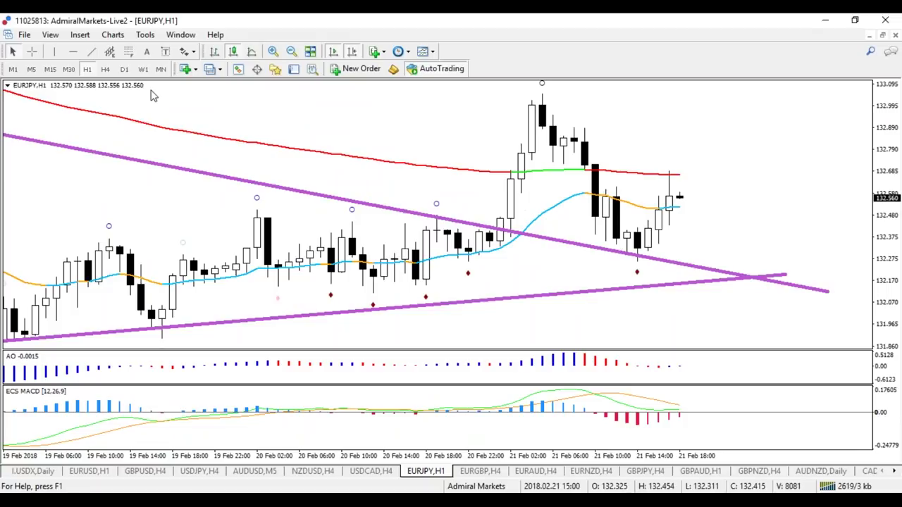
click(105, 68)
click(88, 68)
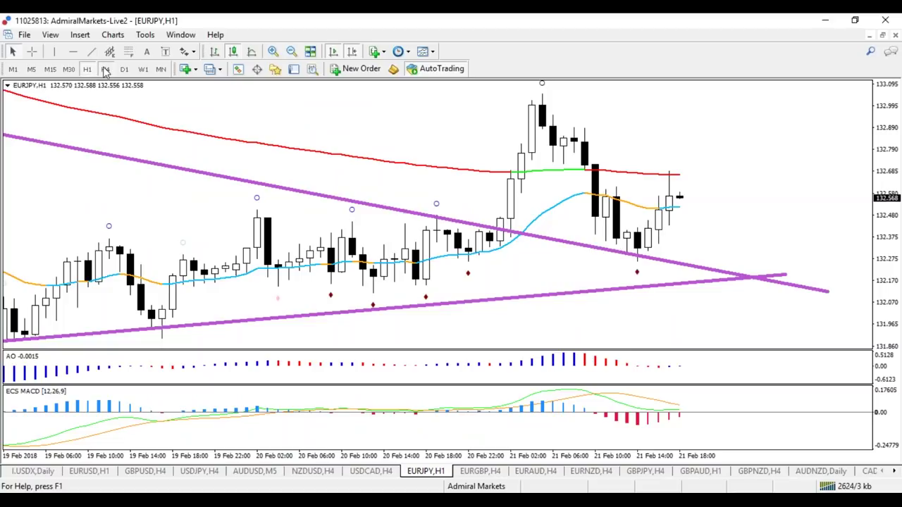
click(105, 69)
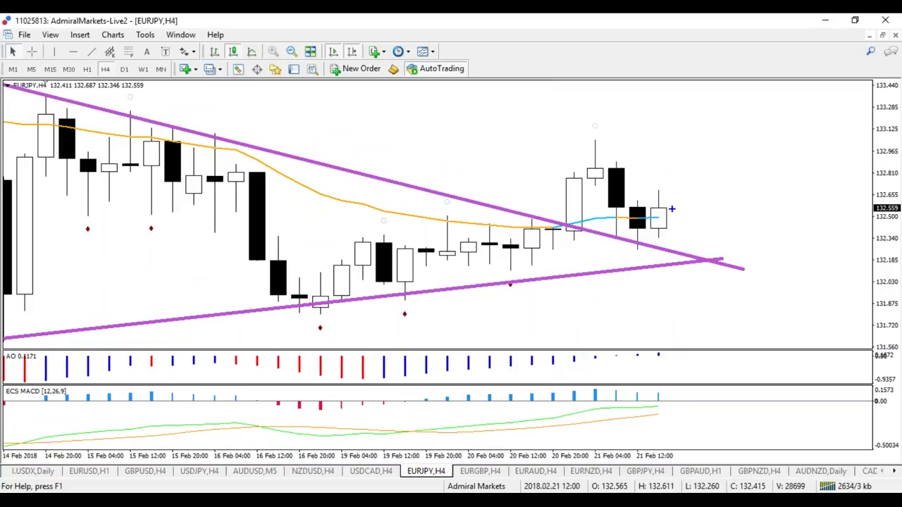
click(86, 68)
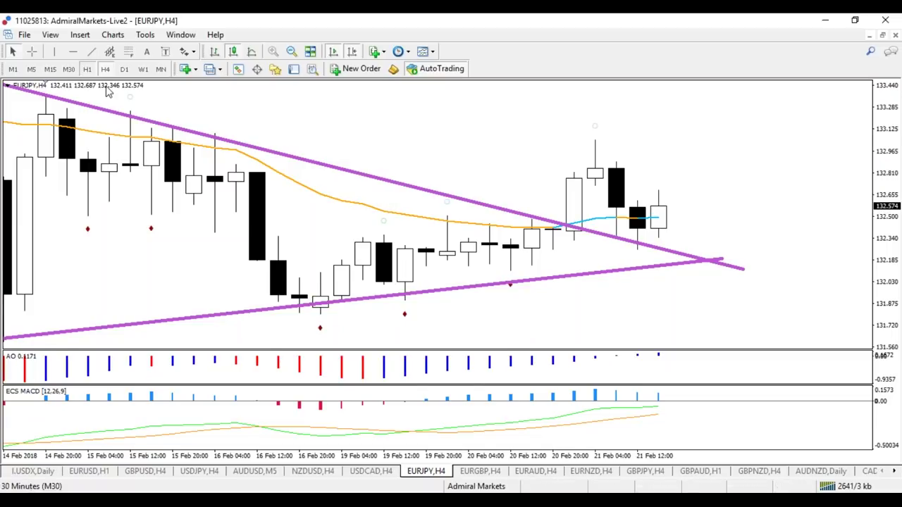
mouse_move(607, 270)
mouse_down()
mouse_move(541, 266)
mouse_move(604, 286)
mouse_move(592, 265)
mouse_up()
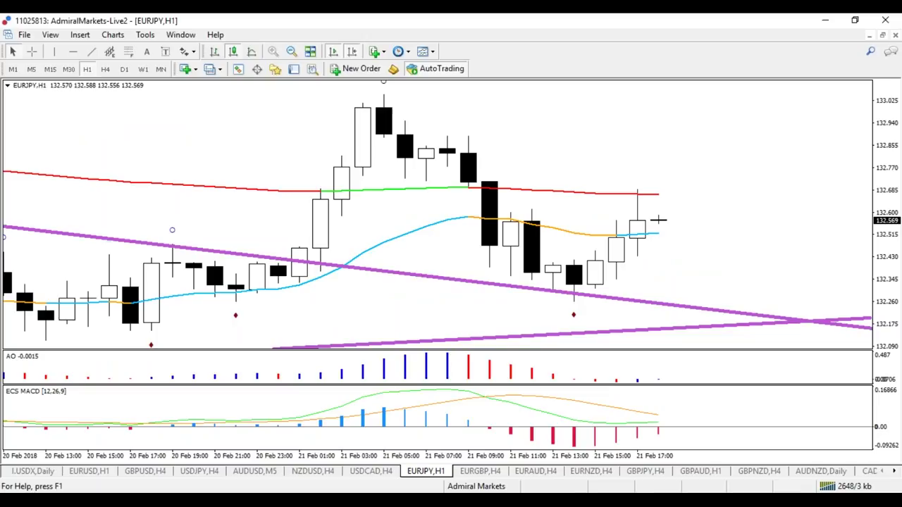
click(105, 69)
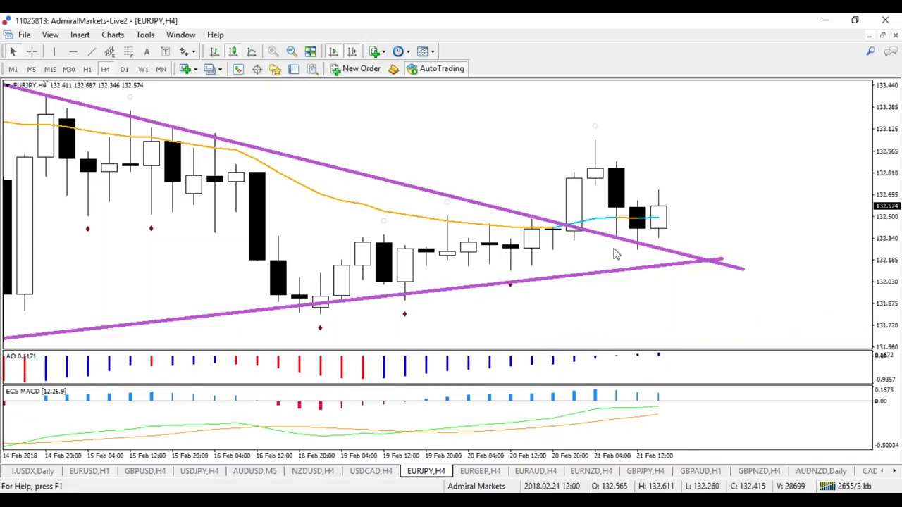
mouse_move(669, 191)
mouse_down()
mouse_move(671, 252)
mouse_move(674, 208)
mouse_move(671, 217)
mouse_up()
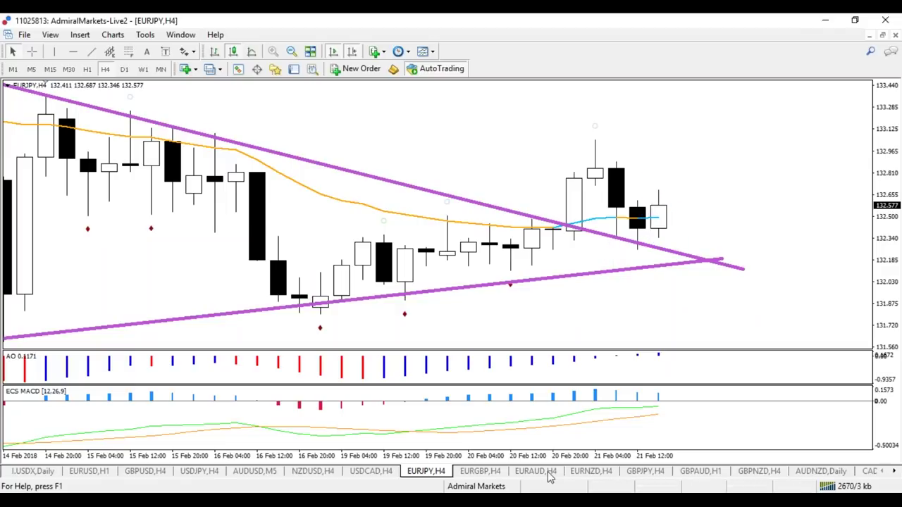
Open the GBPJPY chart on H1 and extend the lower purple triangle line beyond the 21 February lows.
click(645, 471)
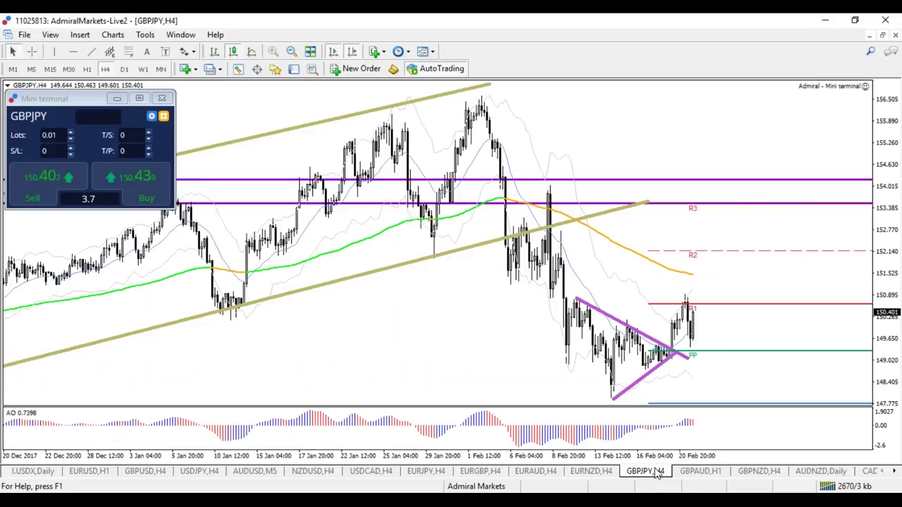
drag(656, 458, 659, 458)
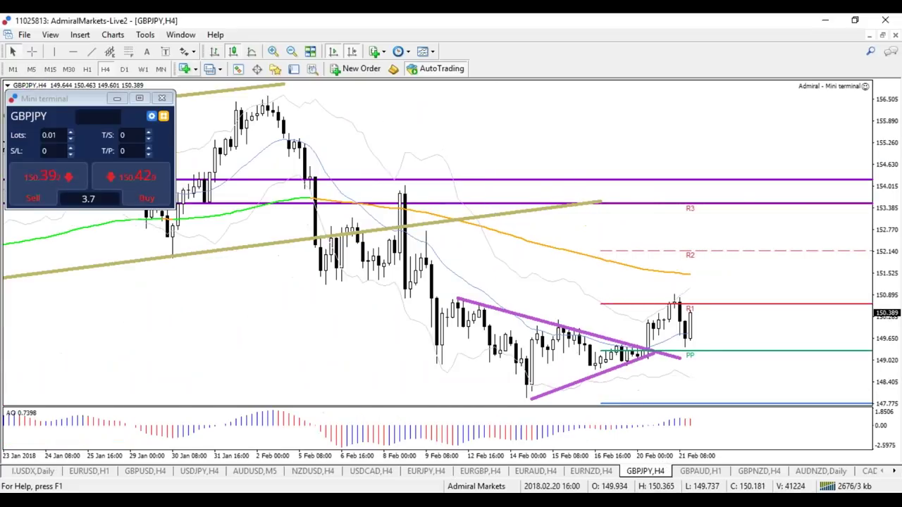
click(86, 68)
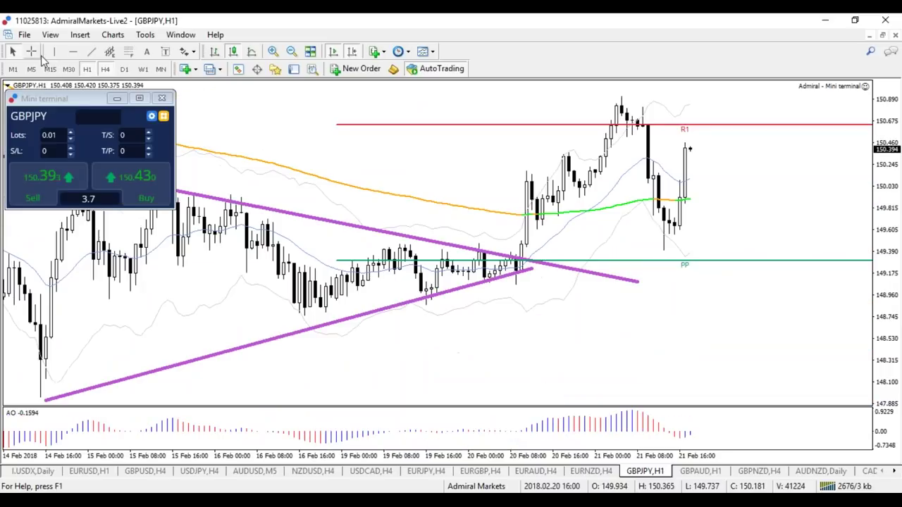
click(31, 51)
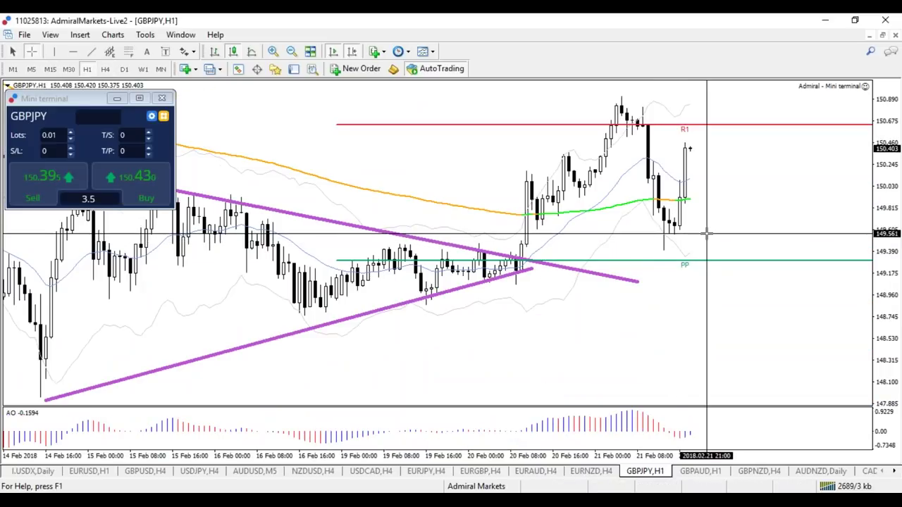
click(704, 248)
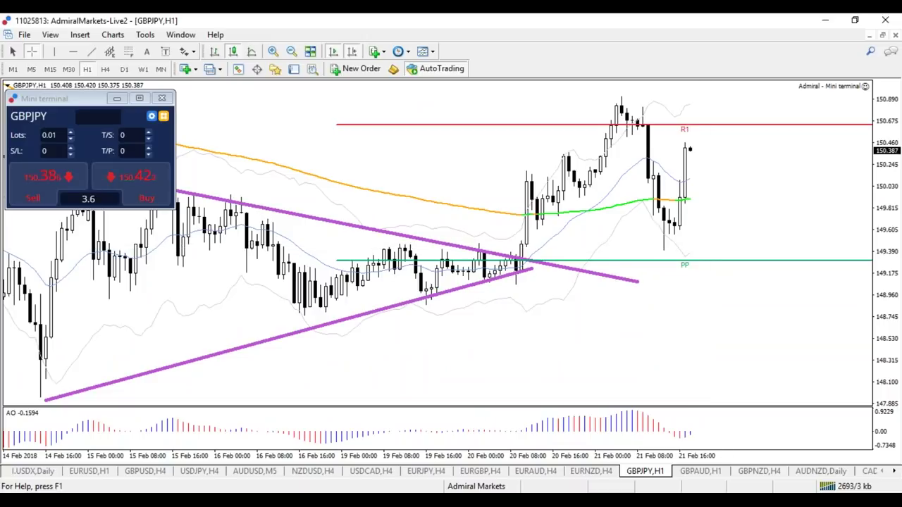
drag(525, 277, 779, 216)
double_click(777, 215)
Sketch a blue circle around the 21 February lows on GBPJPY H1 with an upward arrow, and clear the annotations.
key(ctrl+2)
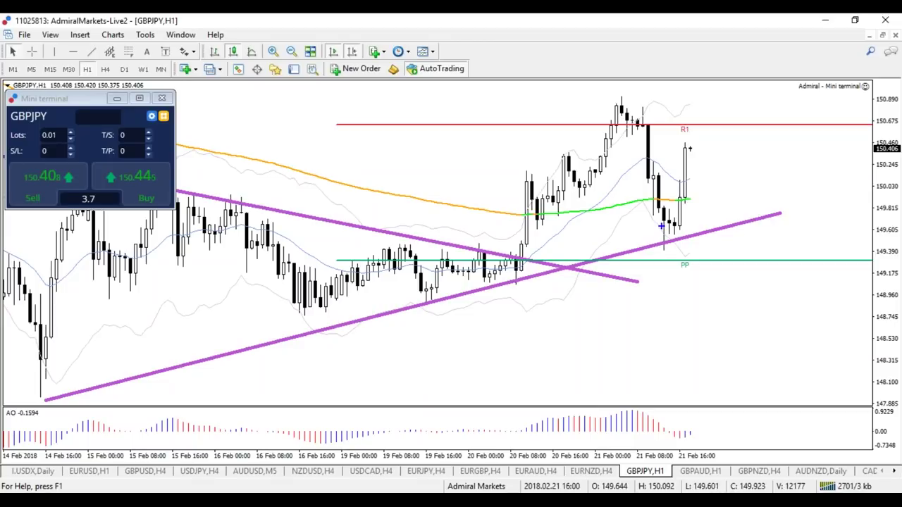
mouse_move(688, 224)
mouse_down()
mouse_move(678, 215)
mouse_move(696, 233)
mouse_move(715, 145)
mouse_move(741, 149)
mouse_up()
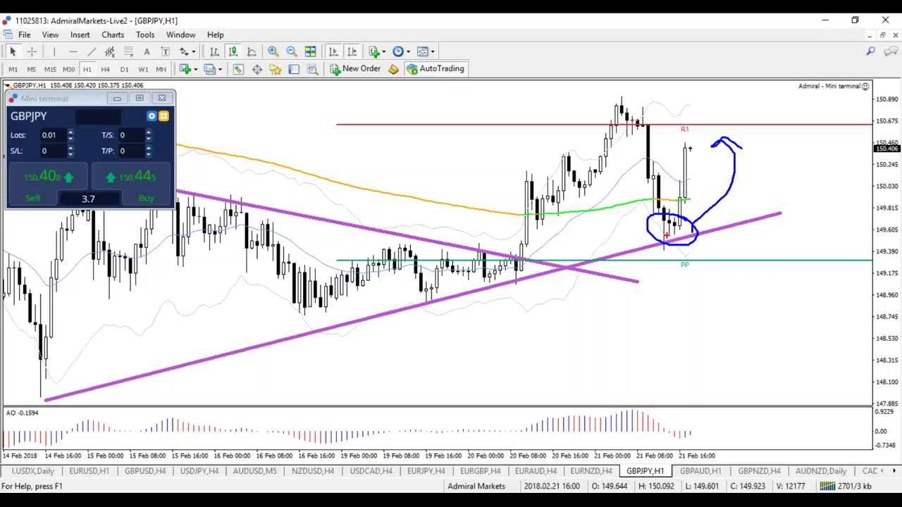
mouse_move(608, 277)
mouse_down()
mouse_move(737, 282)
mouse_move(717, 338)
mouse_move(701, 346)
mouse_up()
key(Escape)
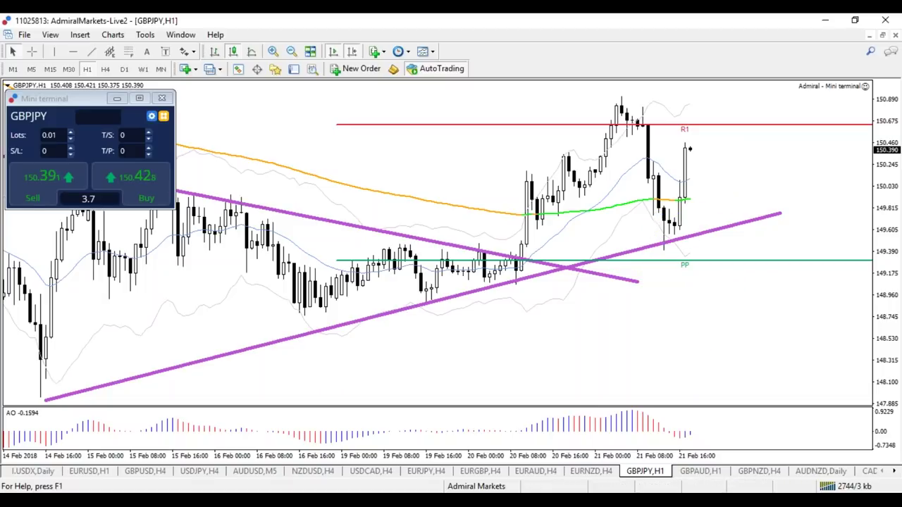
Show GBPJPY on H4, sketch a blue zigzag arrow from the triangle breakout up towards R2, and clear it.
click(105, 69)
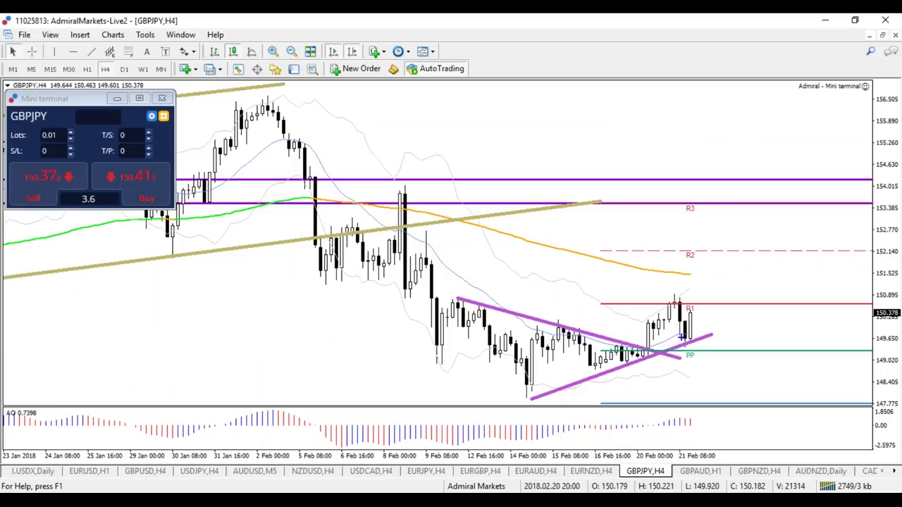
mouse_move(633, 356)
mouse_down()
mouse_move(675, 306)
mouse_move(706, 285)
mouse_move(722, 286)
mouse_up()
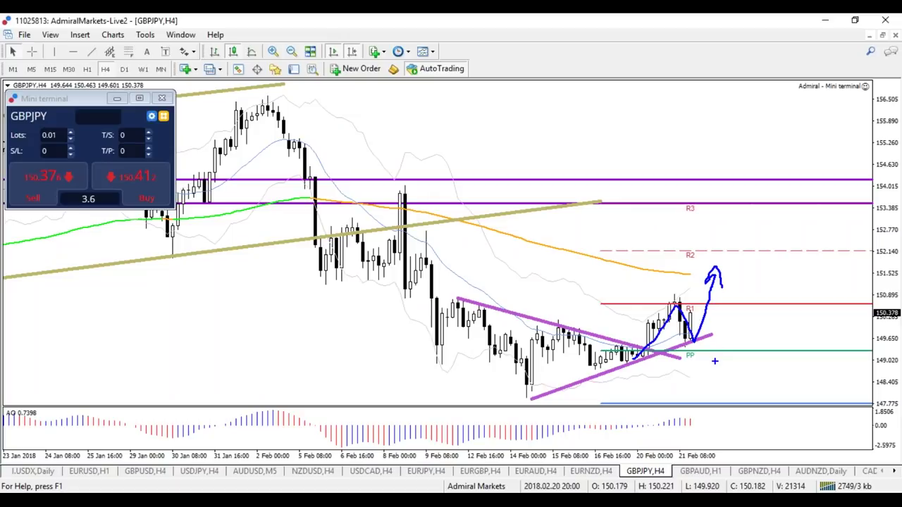
key(Escape)
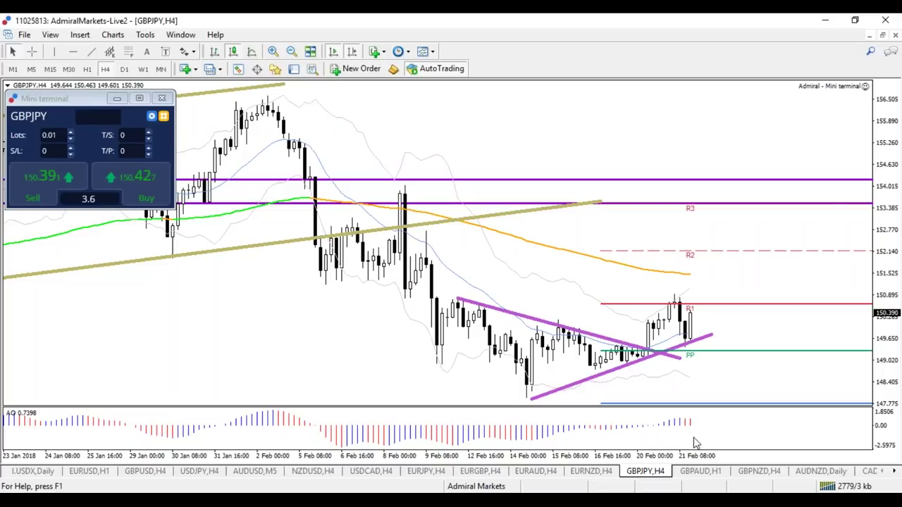
Open GBPAUD on H4 and adjust the Fibonacci retracement so its 0.0 level sits at 1.77602.
click(716, 475)
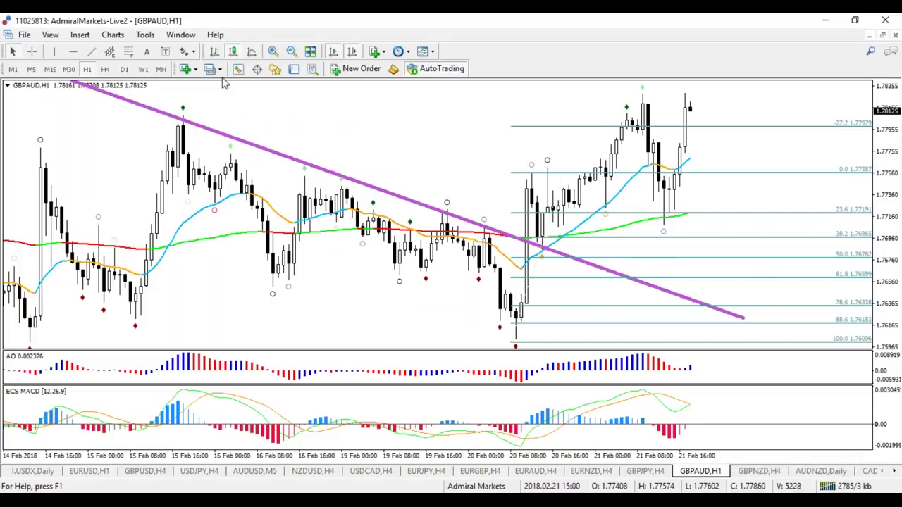
click(105, 69)
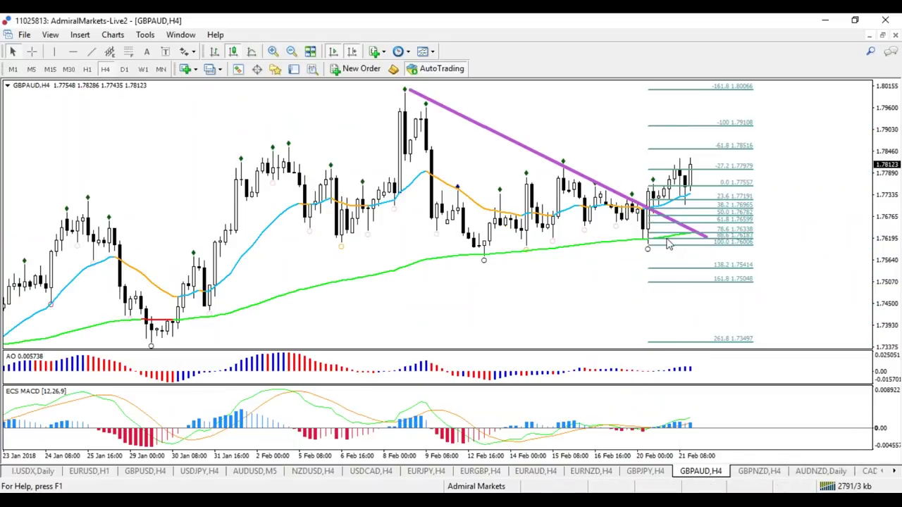
mouse_move(669, 186)
mouse_down()
mouse_move(660, 186)
mouse_move(674, 192)
mouse_move(679, 184)
mouse_up()
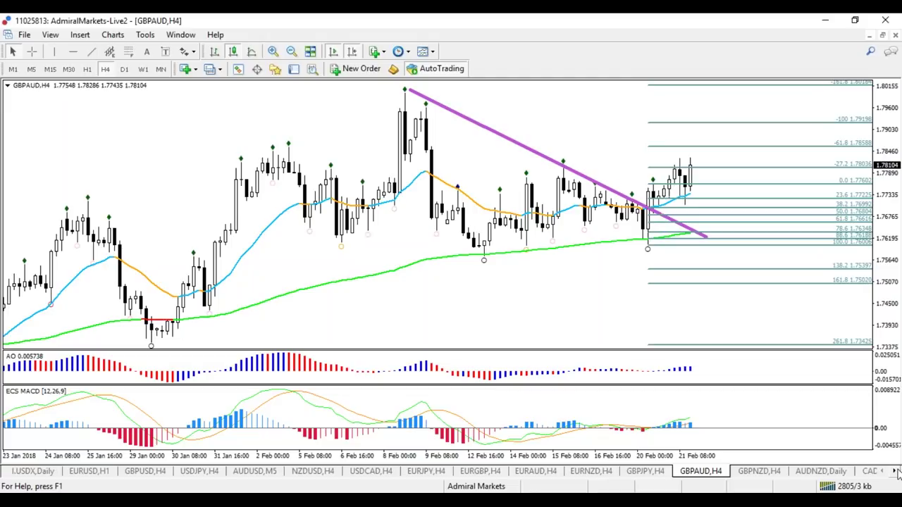
Draw a rising trend line on GBPAUD H4 from the 13 February low to the falling purple line at 20 February.
click(91, 51)
drag(488, 254, 648, 215)
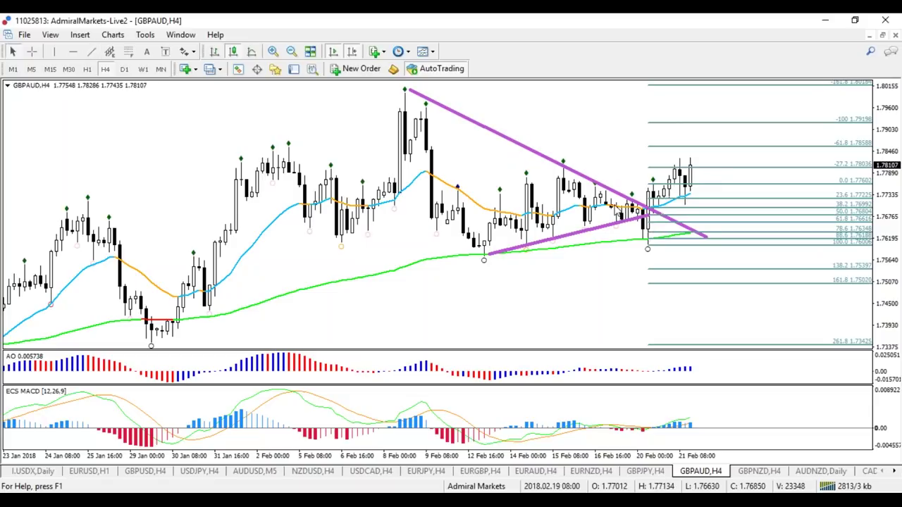
click(87, 68)
click(109, 69)
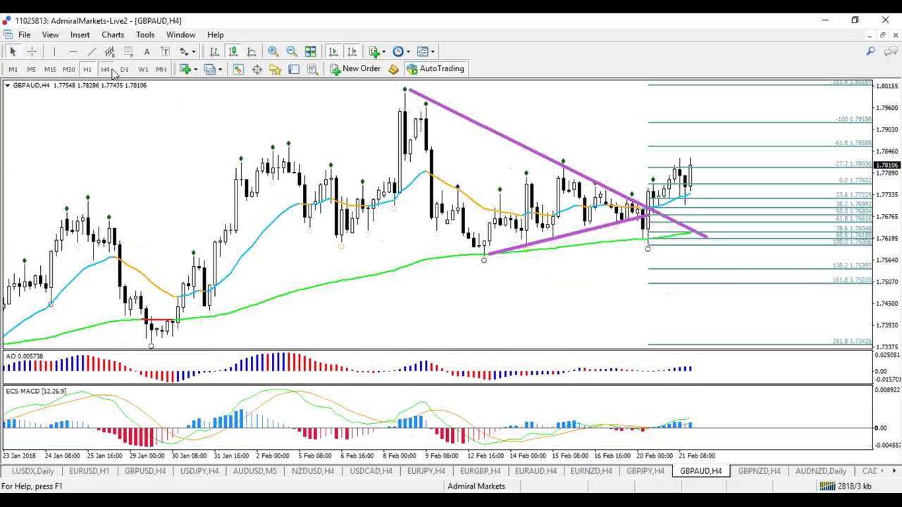
Enlarge the GBPAUD H4 candles, circle the break below the triangle in red, mark the 9 February top, and clear the sketch.
mouse_move(505, 457)
mouse_down()
mouse_move(518, 457)
mouse_move(510, 457)
mouse_up()
key(ctrl+2)
mouse_move(590, 268)
mouse_down()
mouse_move(570, 310)
mouse_move(584, 268)
mouse_up()
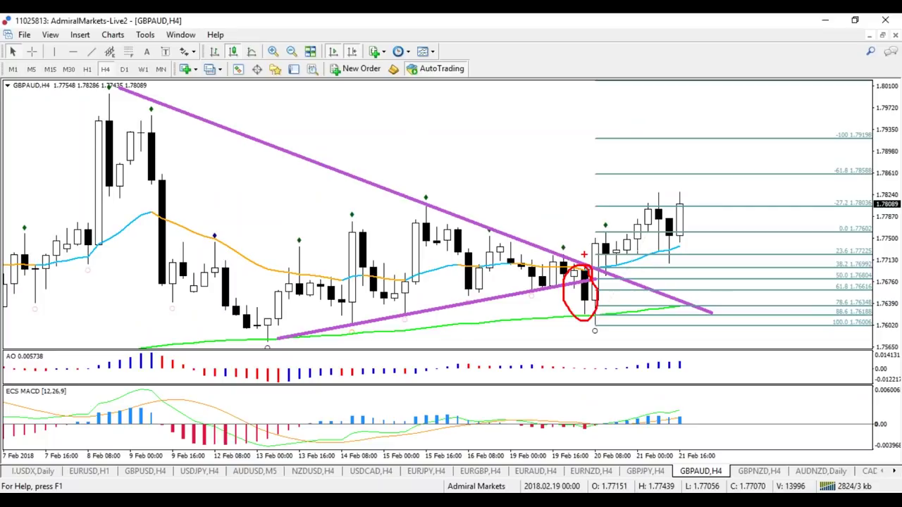
drag(120, 107, 372, 104)
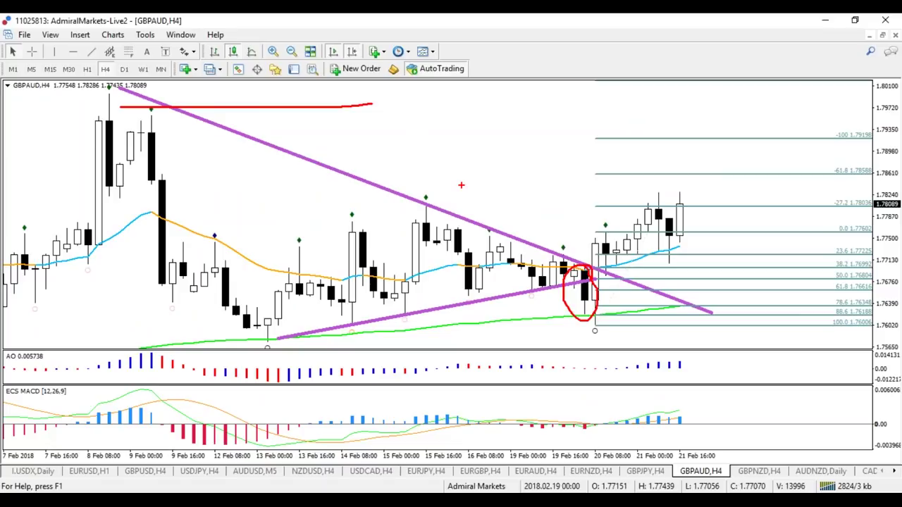
key(Escape)
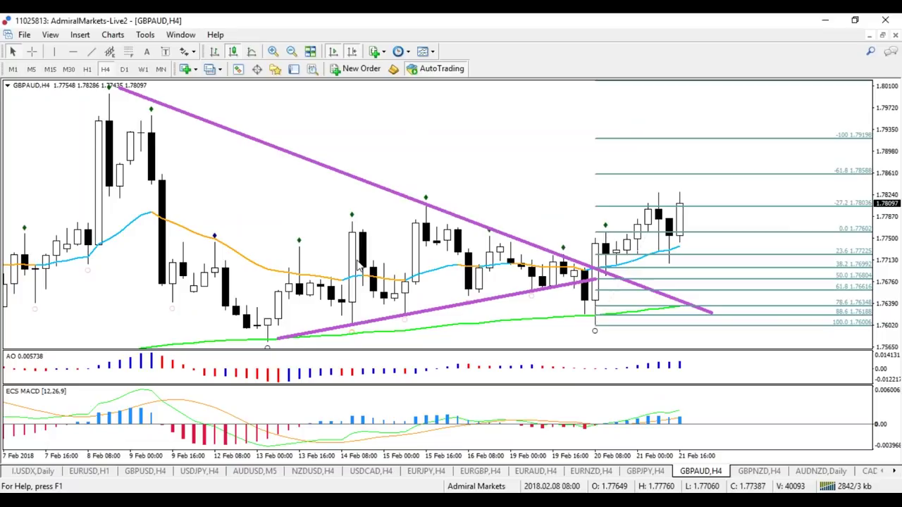
Outline the congestion zone along the rising GBPAUD trend line in red at the wider view, and clear the outline.
key(minus)
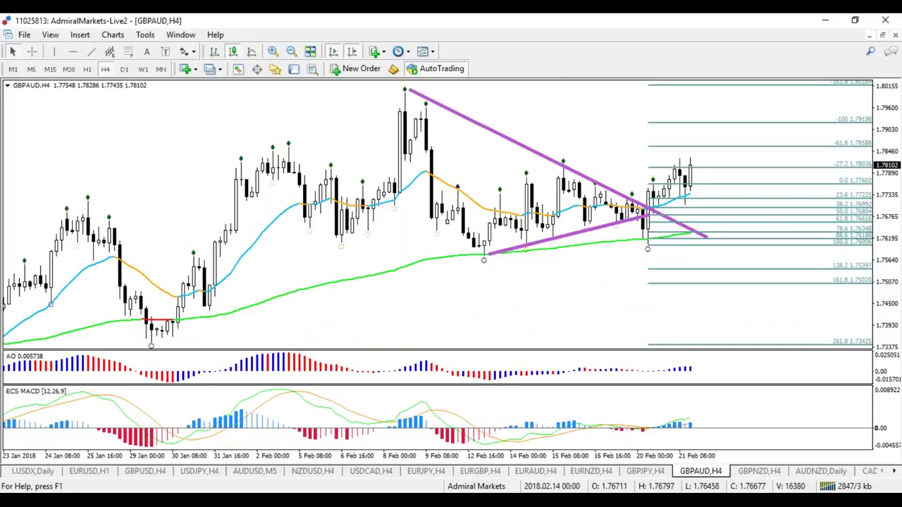
key(ctrl+2)
mouse_move(624, 208)
mouse_down()
mouse_move(495, 214)
mouse_move(624, 239)
mouse_move(614, 206)
mouse_up()
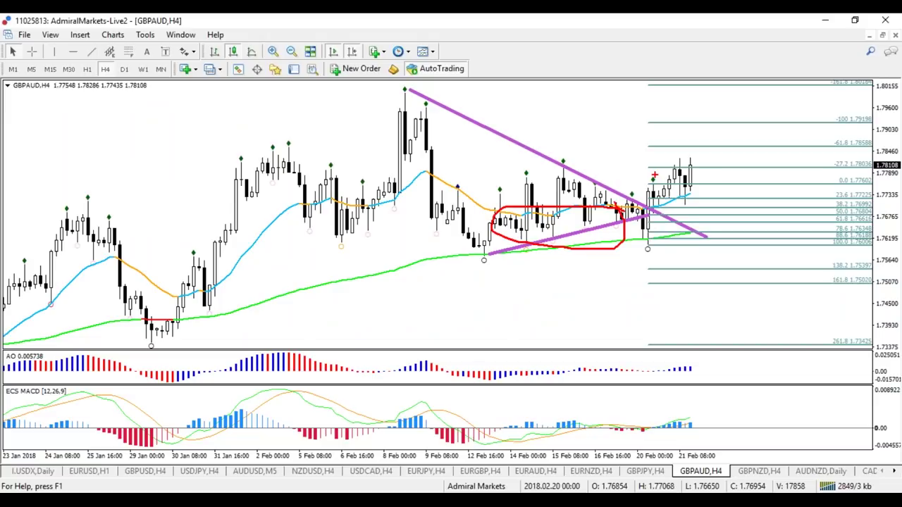
key(Escape)
Examine the 19–20 February triangle break on the GBPAUD M15 chart.
click(50, 68)
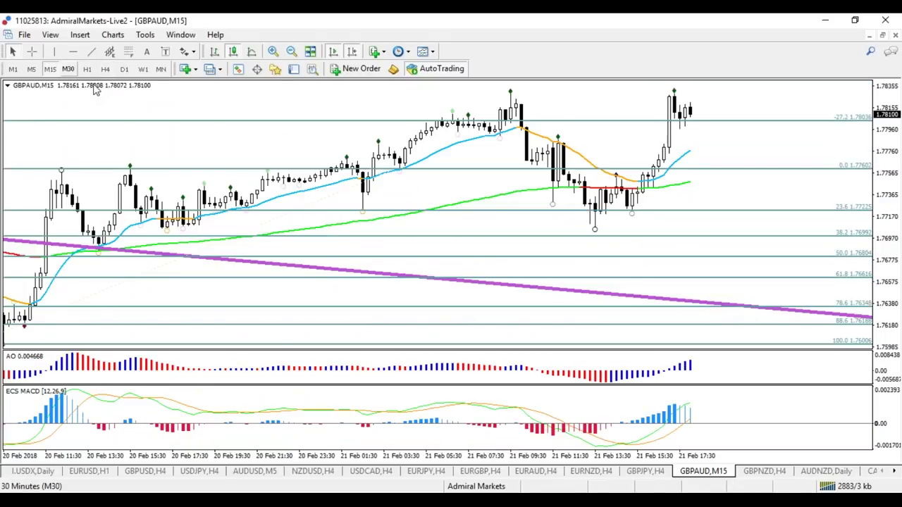
click(352, 50)
drag(242, 256, 527, 256)
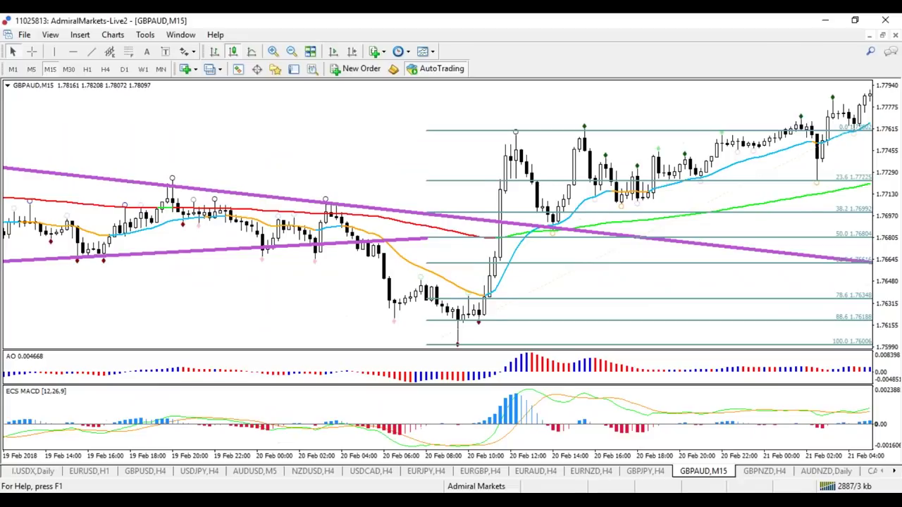
Place a vertical line at 2018.02.20 08:00 on GBPAUD H4 and locate it on the M15 chart.
click(105, 68)
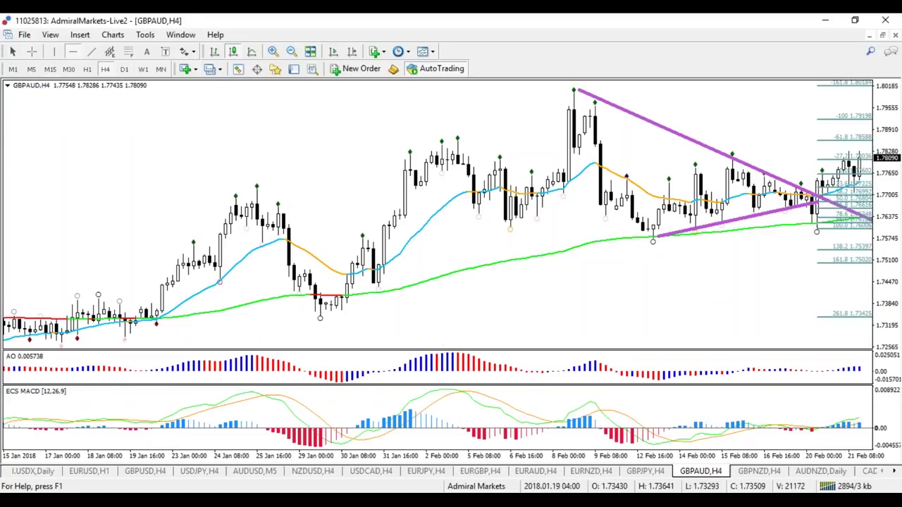
click(57, 52)
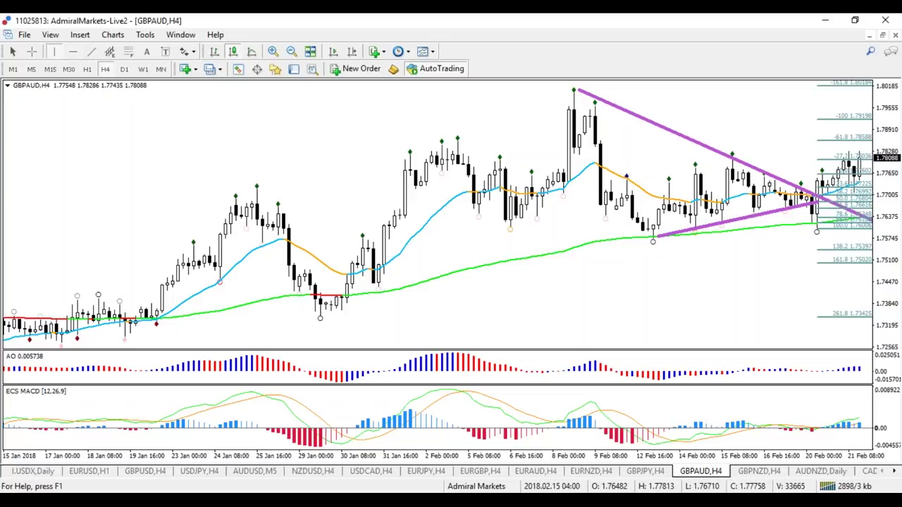
click(817, 226)
click(52, 69)
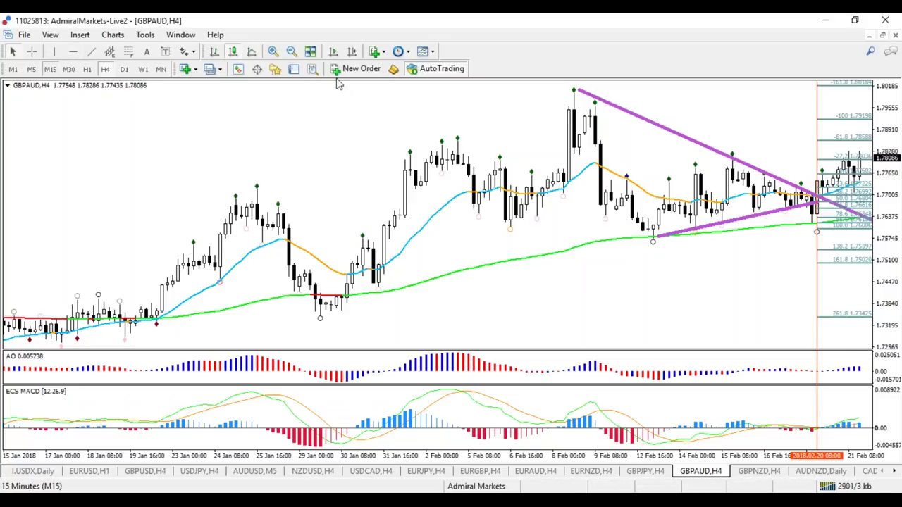
drag(381, 177, 863, 211)
drag(505, 220, 532, 219)
Sketch a red rising line under the 20 February bounce on GBPAUD M15, circle the candles breaking it, and clear both.
scroll(533, 226, up, 3)
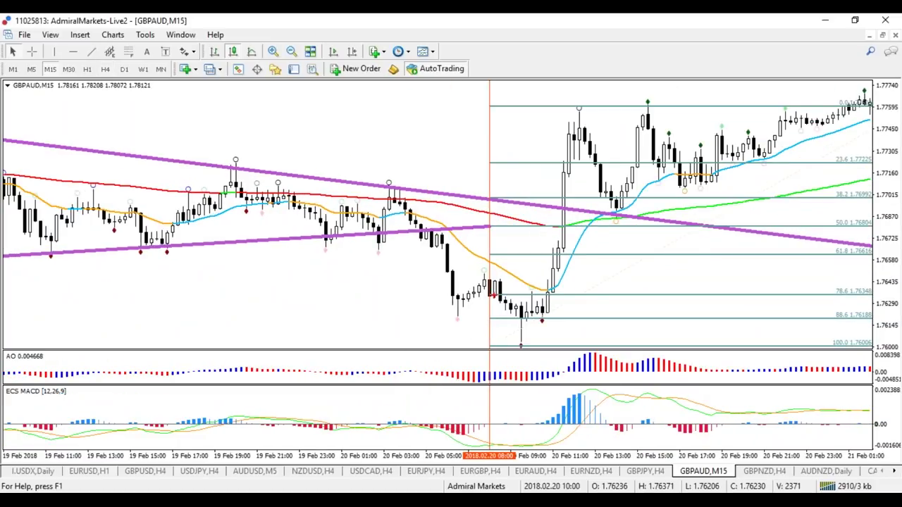
drag(505, 280, 418, 327)
drag(510, 292, 513, 292)
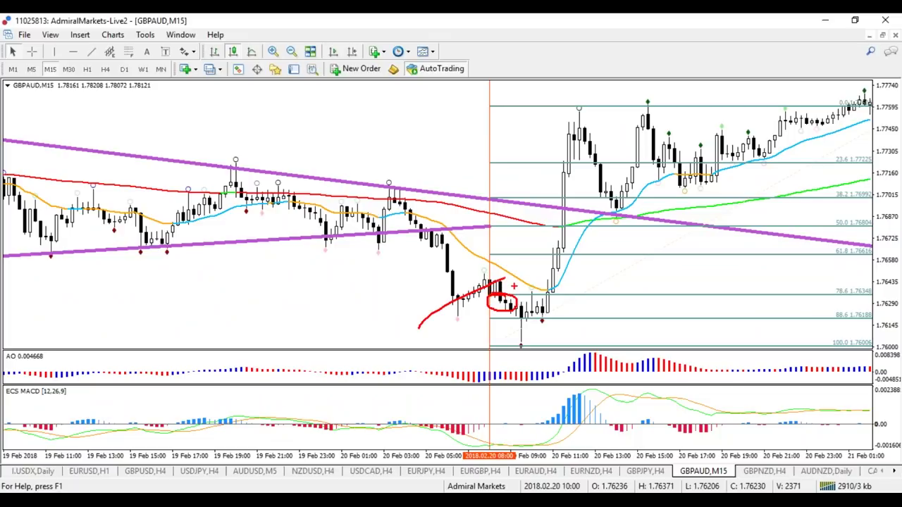
key(Escape)
Sketch a red channel around the M15 bounce with a W shape and arrows at both channel edges, and clear everything.
key(ctrl+2)
mouse_move(501, 278)
mouse_down()
mouse_move(452, 328)
mouse_move(430, 318)
mouse_up()
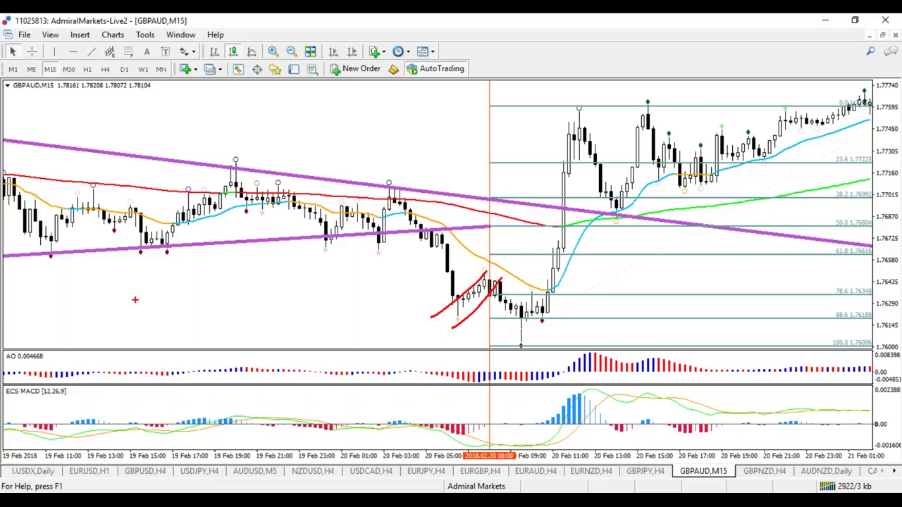
mouse_move(116, 282)
mouse_down()
mouse_move(144, 318)
mouse_move(203, 267)
mouse_up()
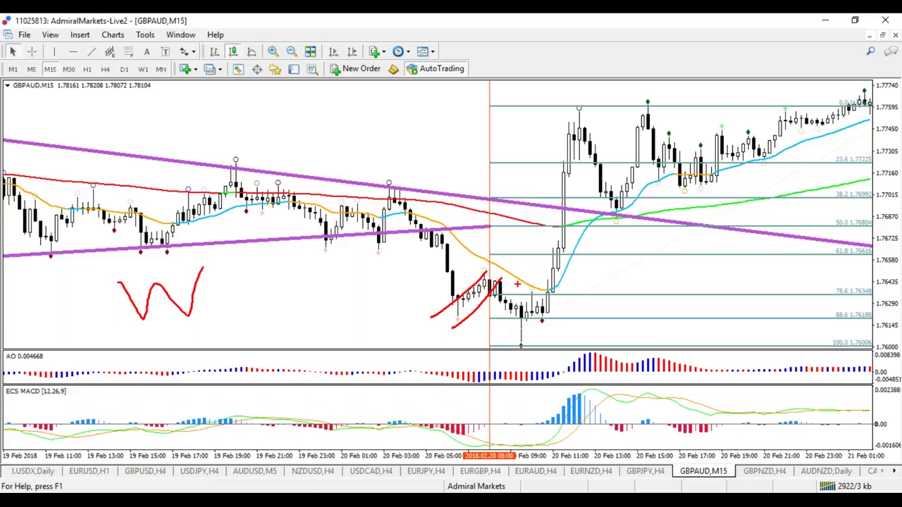
mouse_move(505, 246)
mouse_down()
mouse_move(486, 262)
mouse_move(462, 263)
mouse_up()
drag(494, 314, 503, 330)
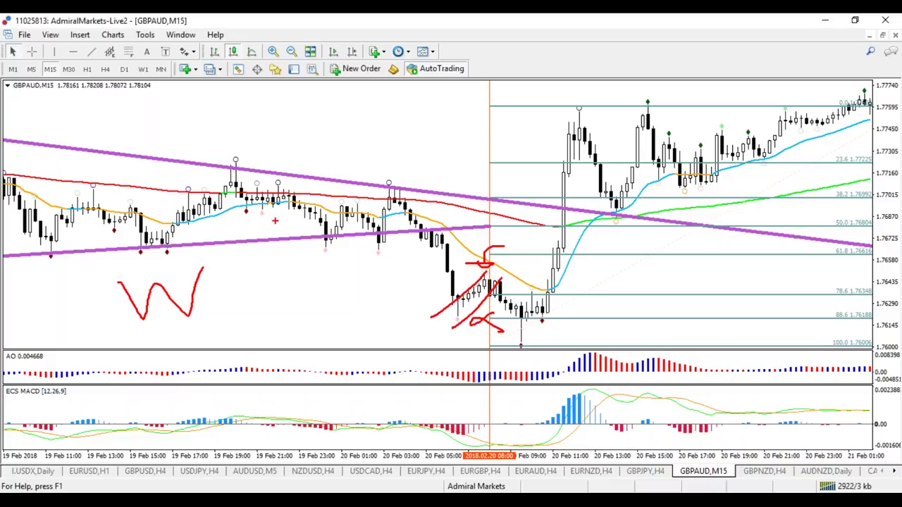
key(Escape)
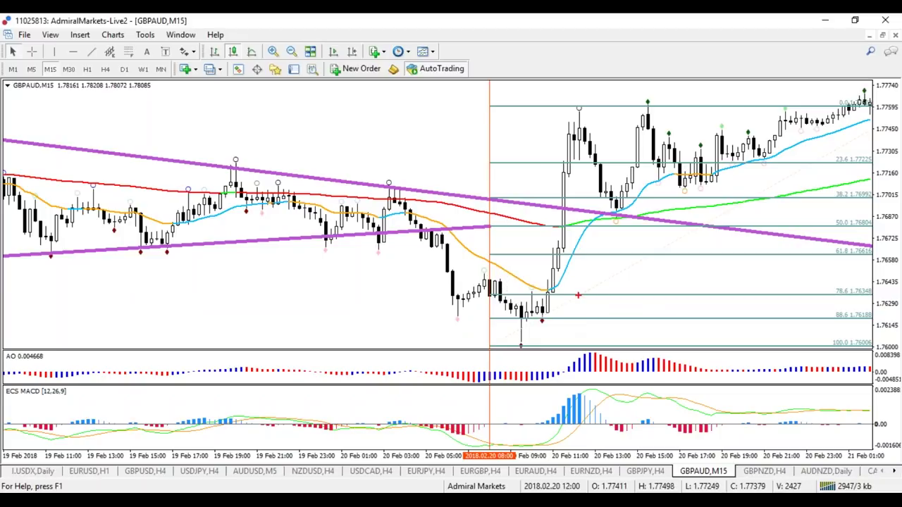
Sketch a small red channel around the bounce and a blue curved arrow up through the rally, and erase them.
mouse_move(493, 285)
mouse_down()
mouse_move(457, 314)
mouse_move(464, 294)
mouse_up()
mouse_move(508, 283)
mouse_down()
mouse_move(530, 315)
mouse_move(566, 206)
mouse_move(573, 227)
mouse_up()
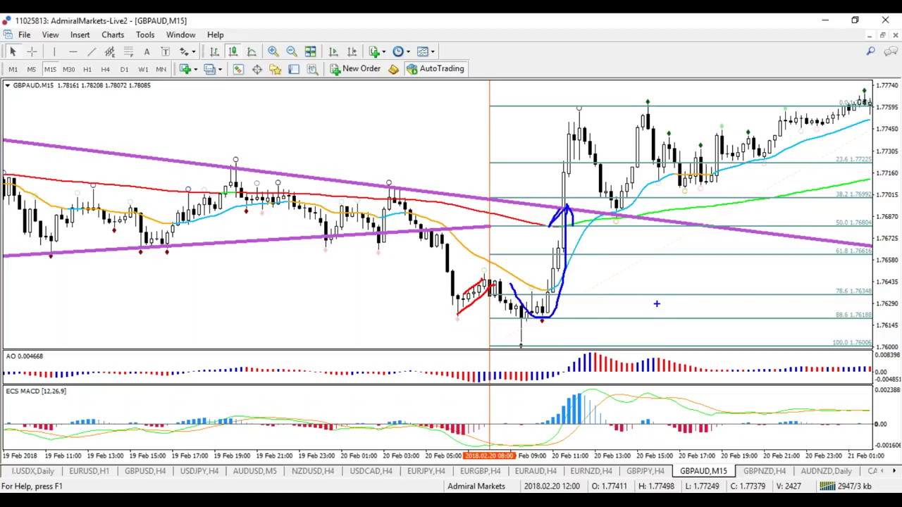
key(e)
Sketch a wide red rising channel from the 20 February lows across the rally on GBPAUD M15, and clear it.
key(r)
drag(463, 323, 644, 260)
drag(463, 300, 643, 236)
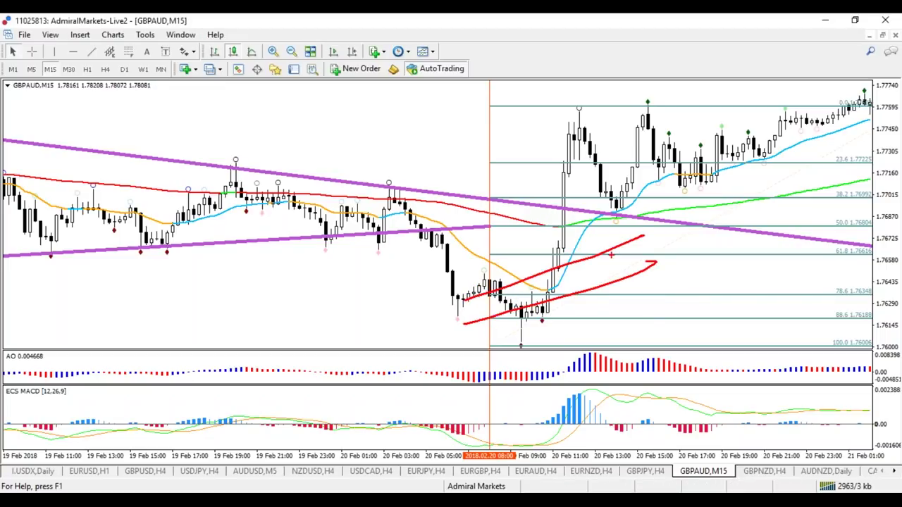
key(Escape)
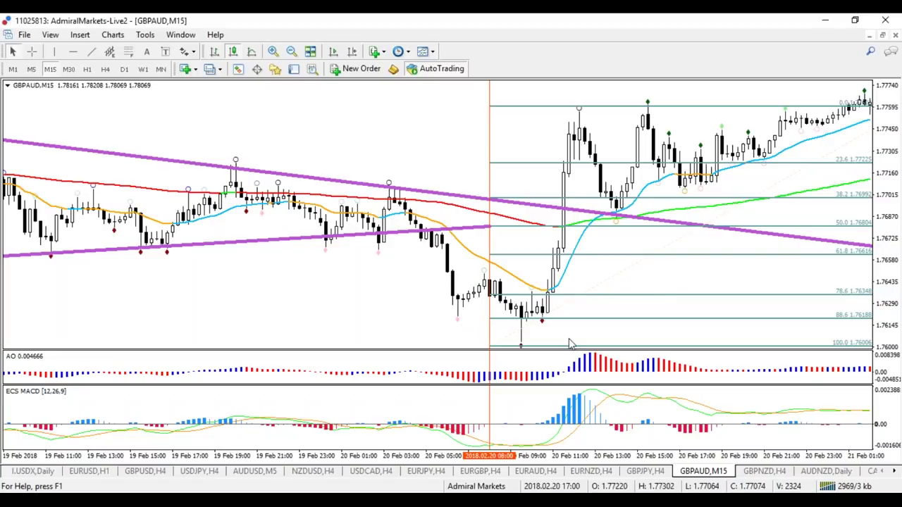
Bring up the weekly GBPJPY chart and apply the 1 Blank ECS template to it.
click(893, 472)
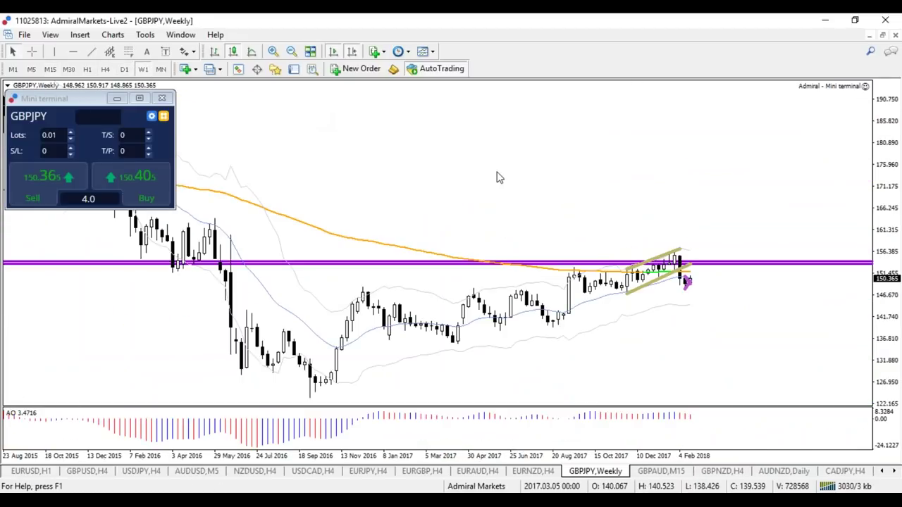
right_click(462, 135)
mouse_move(529, 275)
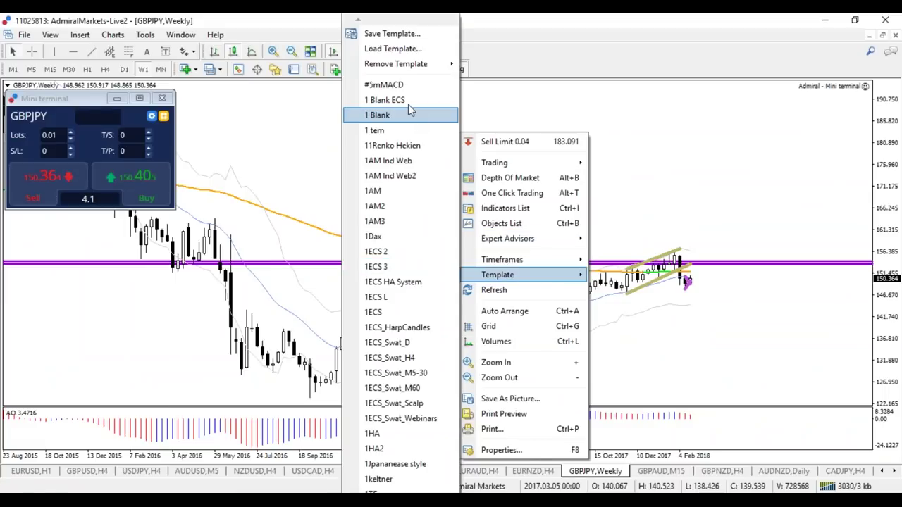
click(408, 114)
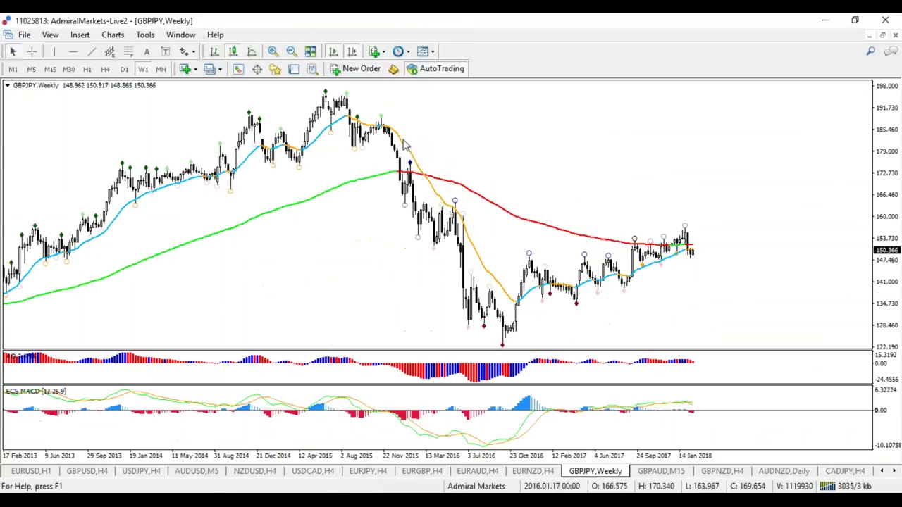
key(plus)
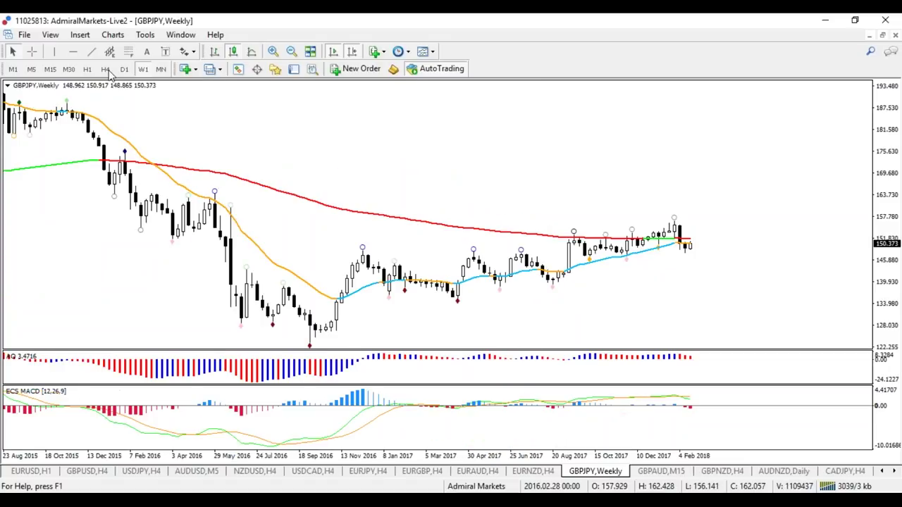
Draw a rising channel on weekly GBPJPY: one trend line across the highs from May 2017, another from the April 2017 low under the lows.
click(92, 52)
drag(468, 257, 722, 214)
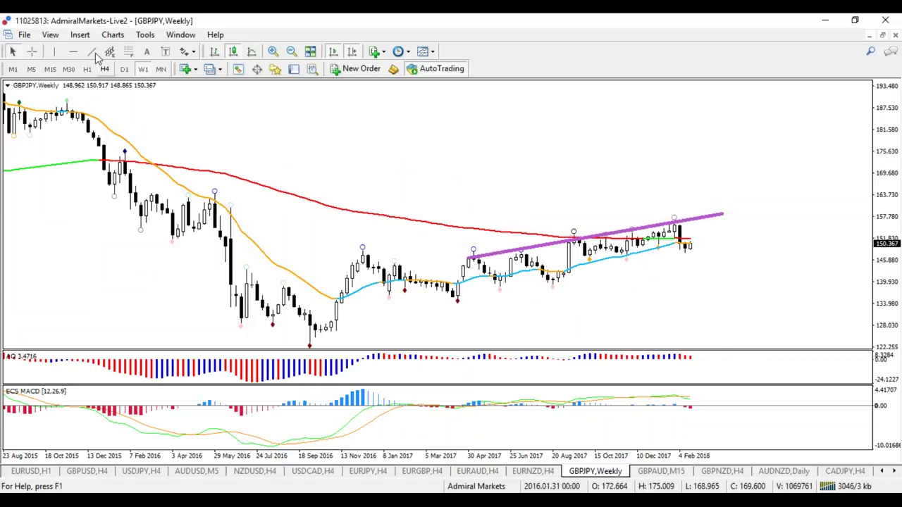
drag(457, 299, 733, 243)
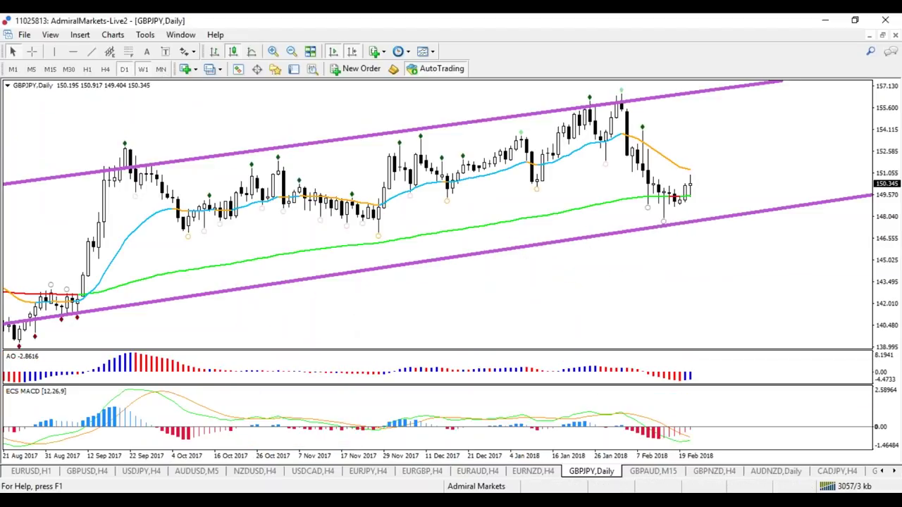
On daily GBPJPY, draw a Fibonacci retracement from the October 2016 low to the December 2016 high.
key(minus)
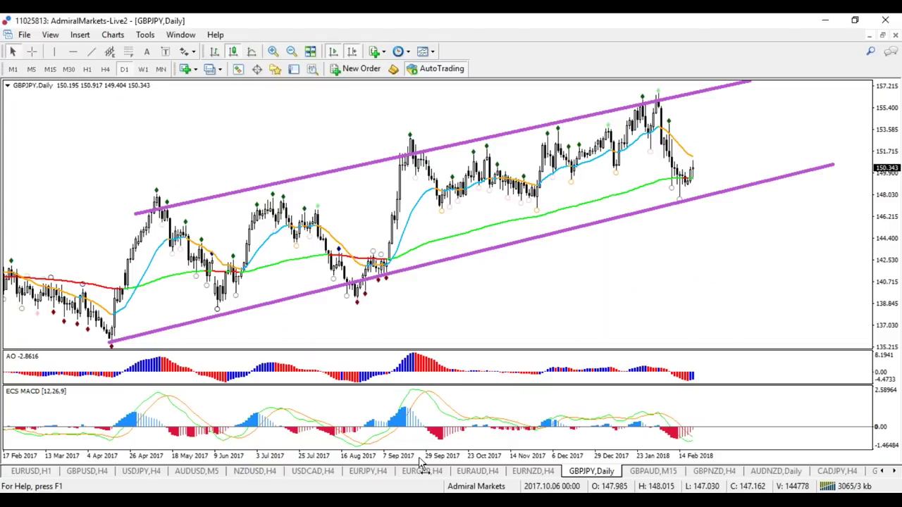
key(minus)
key(minus)
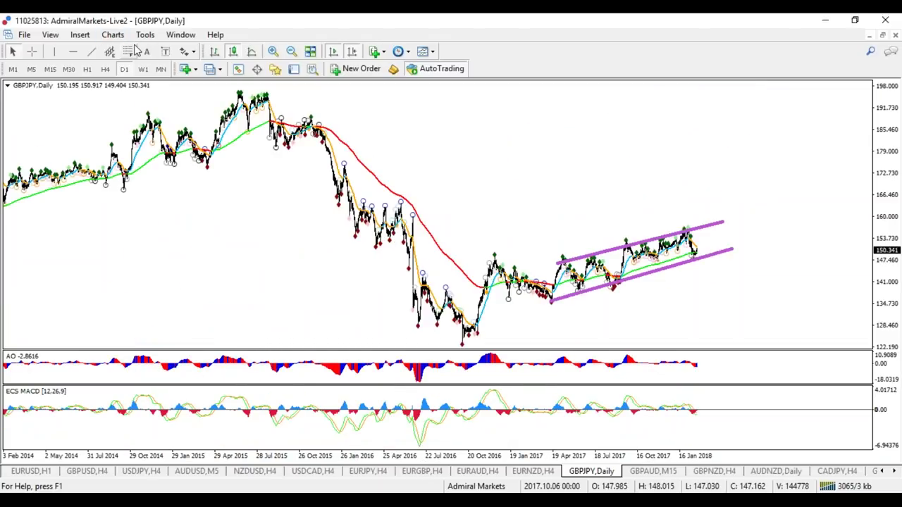
click(128, 51)
drag(463, 344, 520, 260)
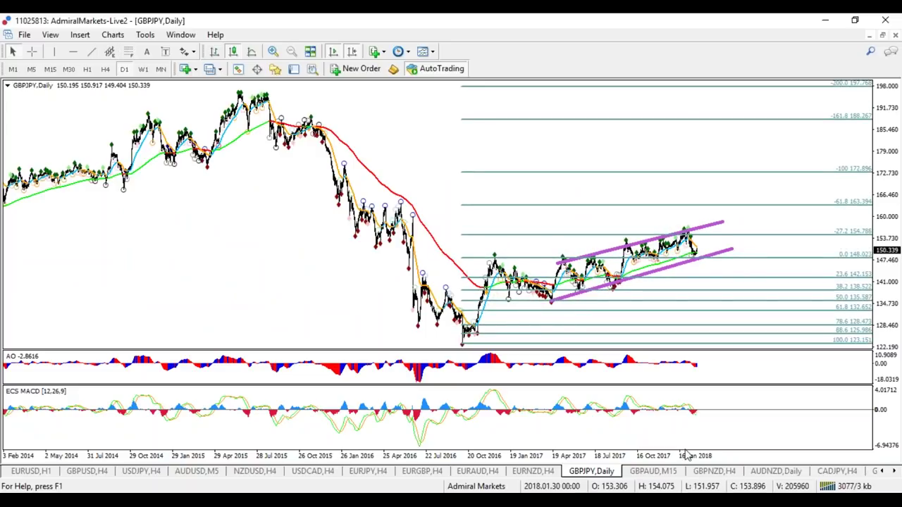
Mark a support zone on daily GBPJPY with two horizontal lines just below the 0.0 Fibonacci level, near the February 2018 low.
key(plus)
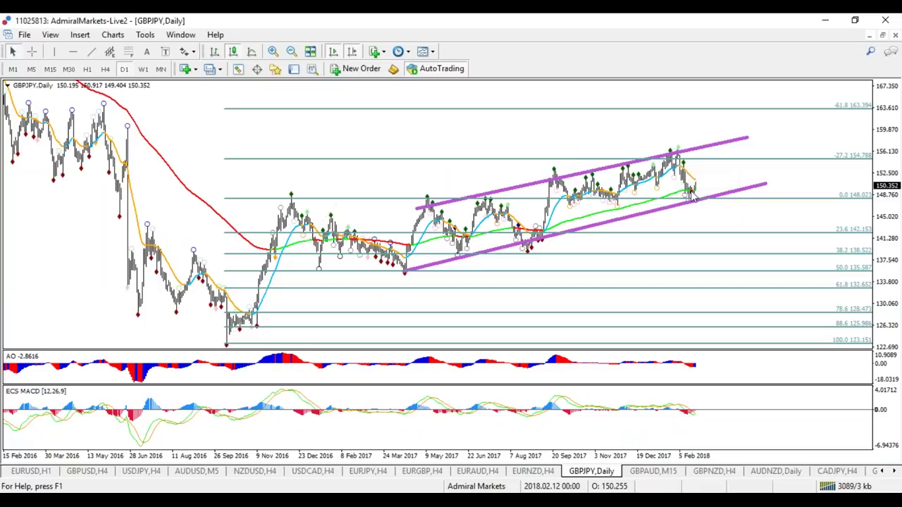
drag(698, 456, 708, 453)
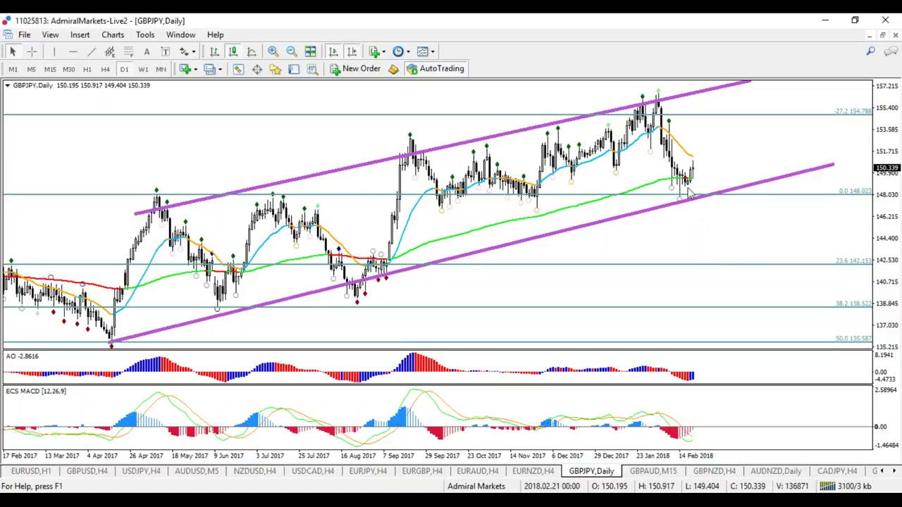
click(72, 52)
click(484, 205)
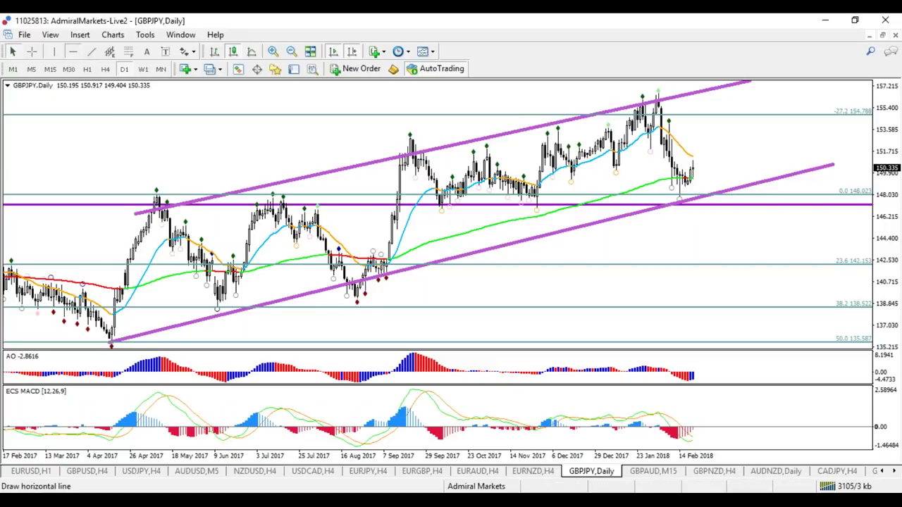
click(678, 198)
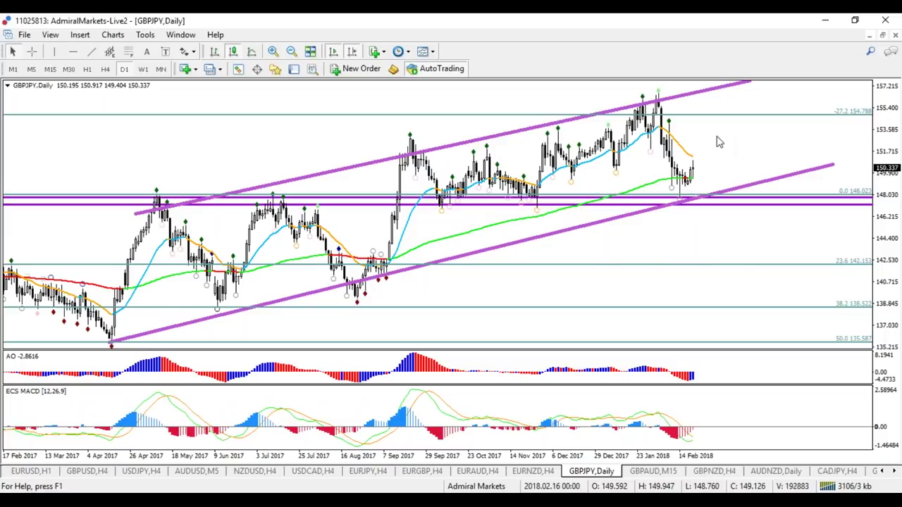
Mark a resistance zone with two horizontal lines at and slightly above the September 2017 high on daily GBPJPY.
drag(877, 116, 868, 189)
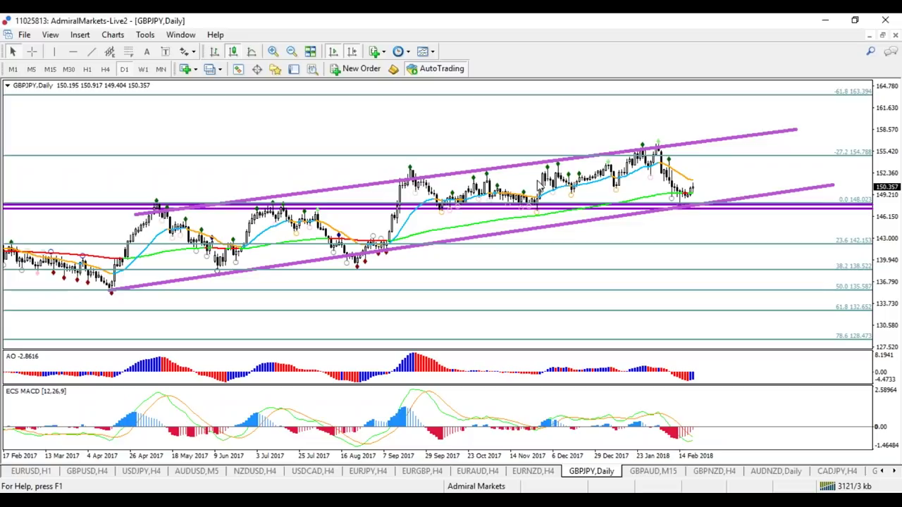
drag(884, 251, 885, 83)
click(74, 52)
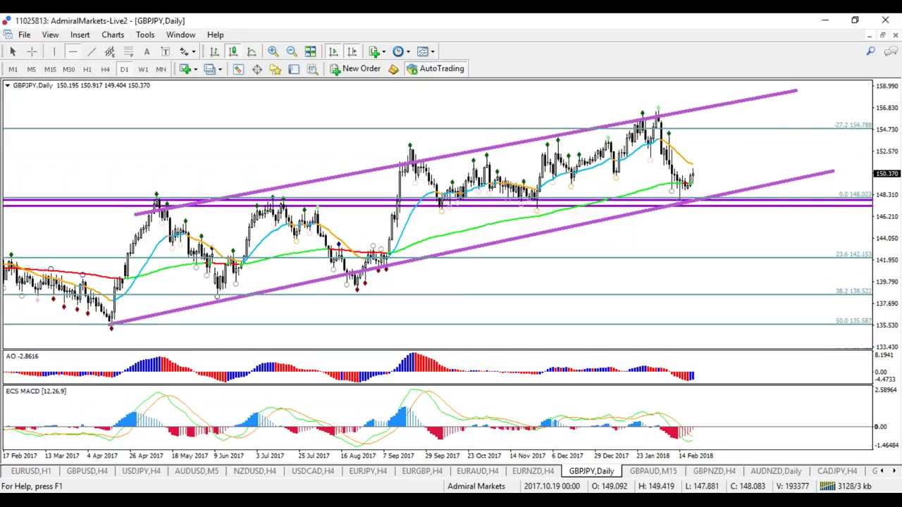
click(565, 143)
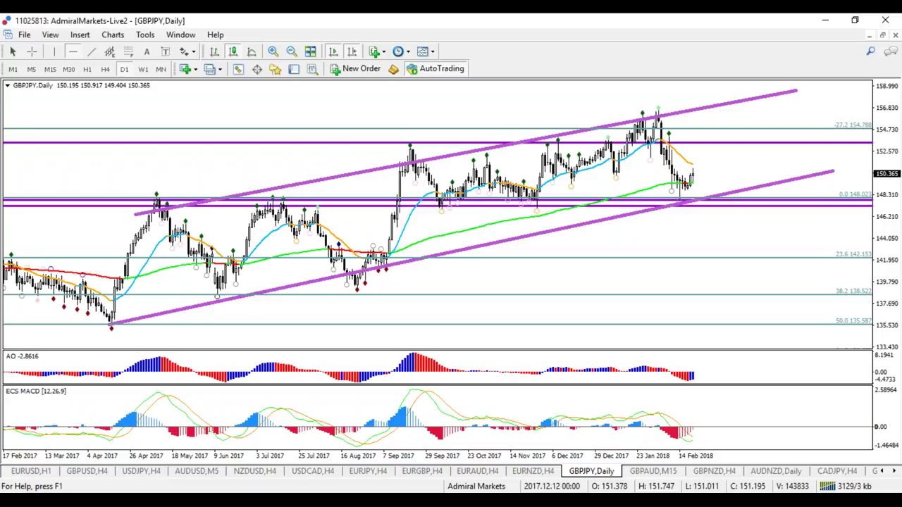
drag(408, 146, 414, 148)
Sketch a projected path with trend lines from the current price up to resistance, down near channel support, and up to about 158.03.
click(90, 52)
mouse_move(698, 177)
mouse_down()
mouse_move(709, 149)
mouse_move(727, 187)
mouse_up()
click(91, 51)
click(91, 52)
mouse_move(733, 187)
mouse_down()
mouse_move(782, 92)
mouse_move(749, 99)
mouse_move(764, 101)
mouse_up()
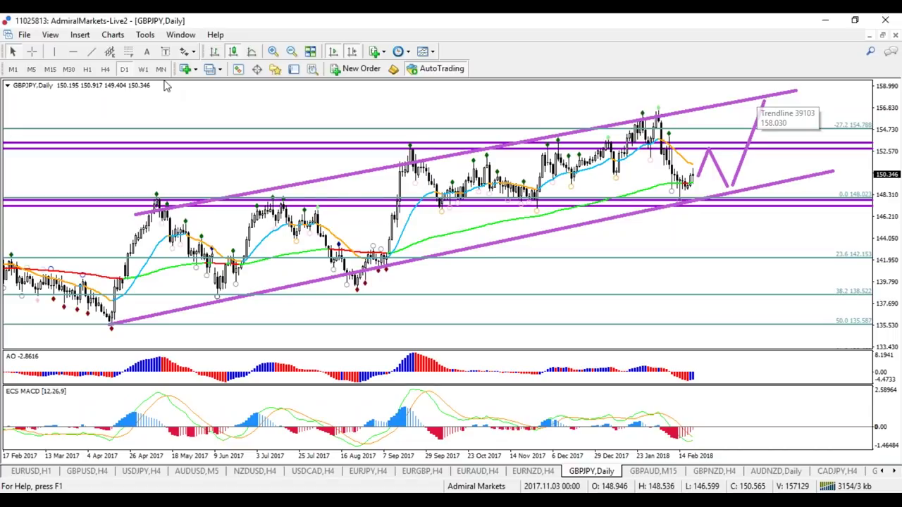
On the H4 GBPJPY chart, draw a short falling trend line across the February 2018 highs, ending just below the latest candles.
click(105, 68)
drag(887, 179, 854, 13)
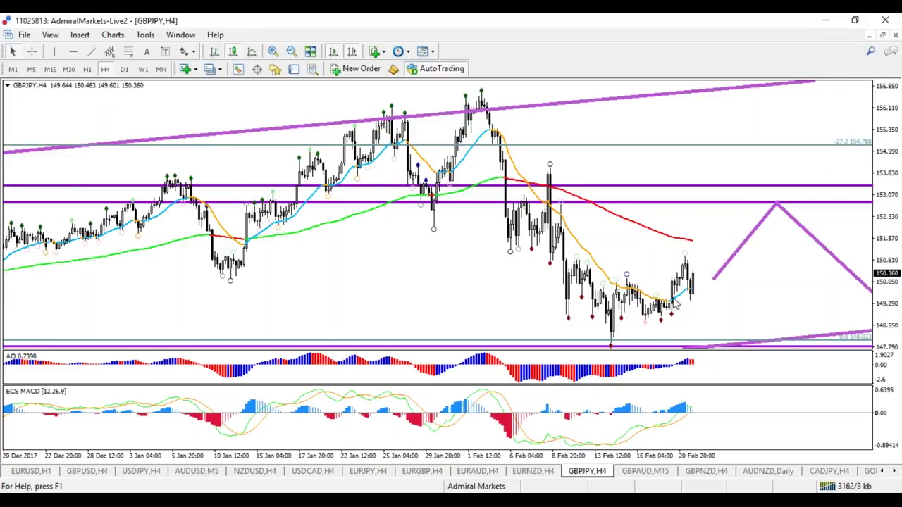
click(91, 52)
drag(571, 261, 699, 315)
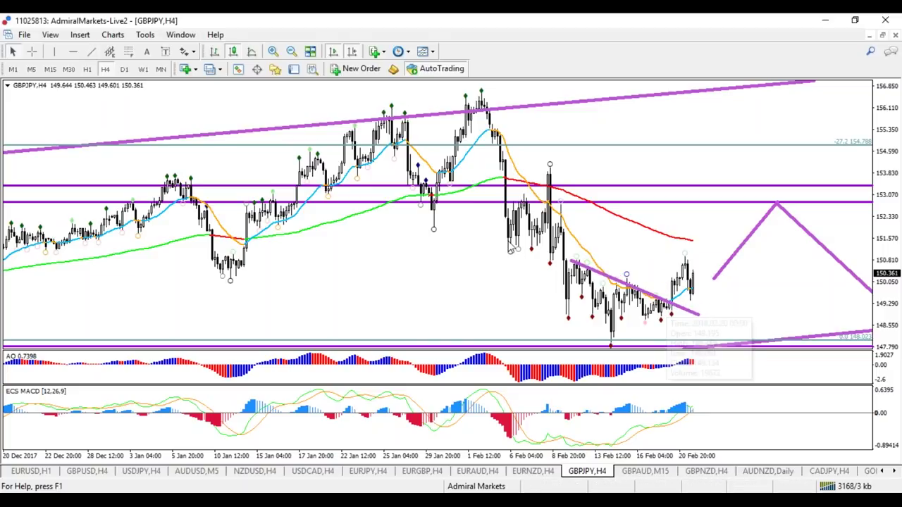
Return GBPJPY to the daily timeframe and place a vertical line at 10 March 2018.
click(124, 69)
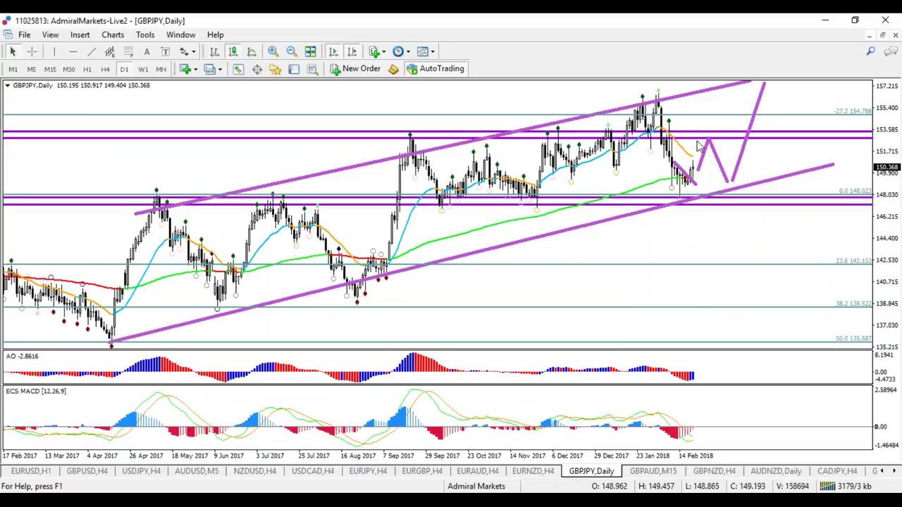
click(105, 69)
click(124, 69)
key(plus)
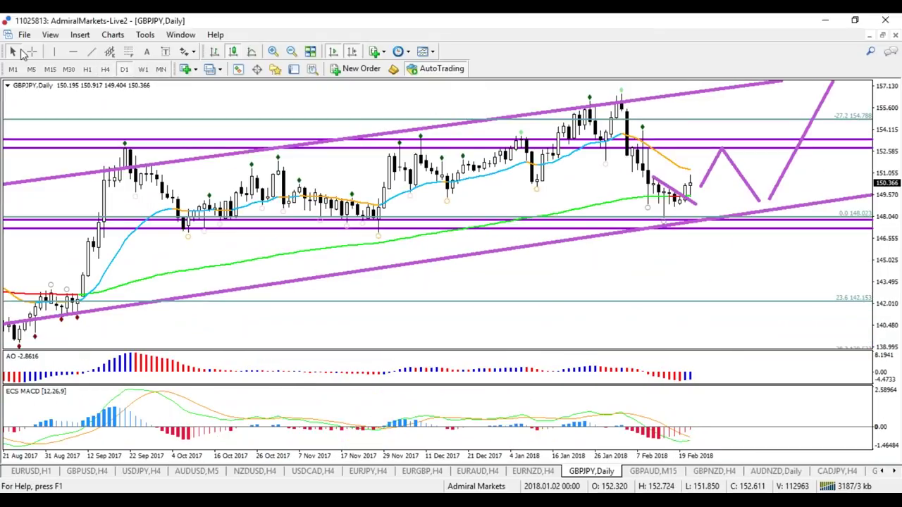
click(56, 55)
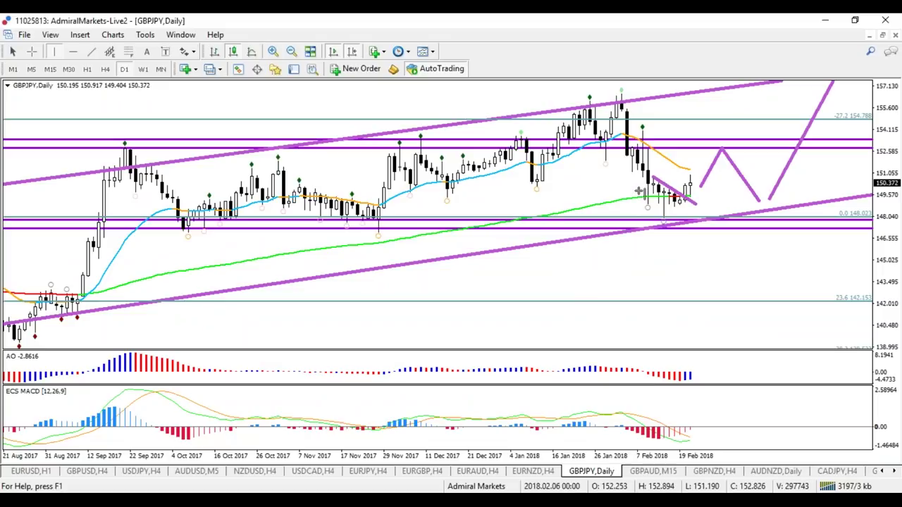
drag(761, 184, 779, 166)
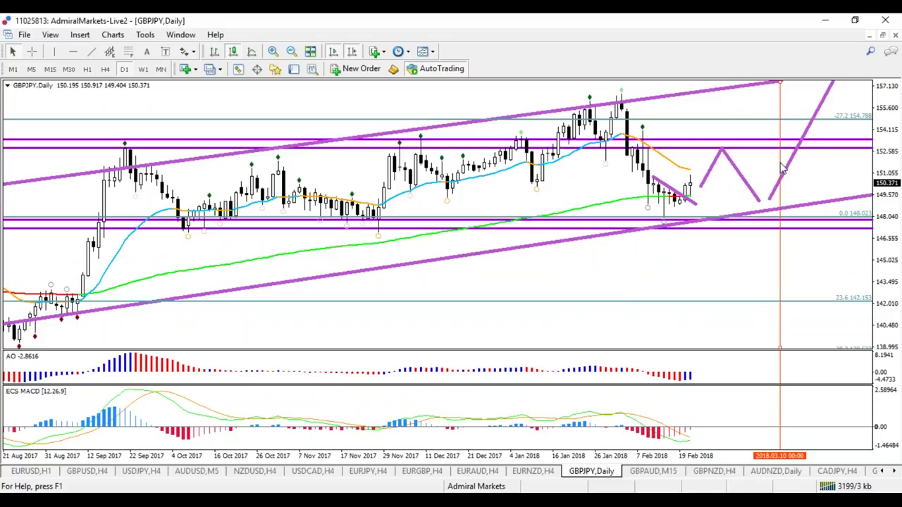
Draw a falling trend line from the February 2018 top through the projected peak, and move the vertical line to 12 March 2018.
click(91, 51)
drag(620, 102, 823, 192)
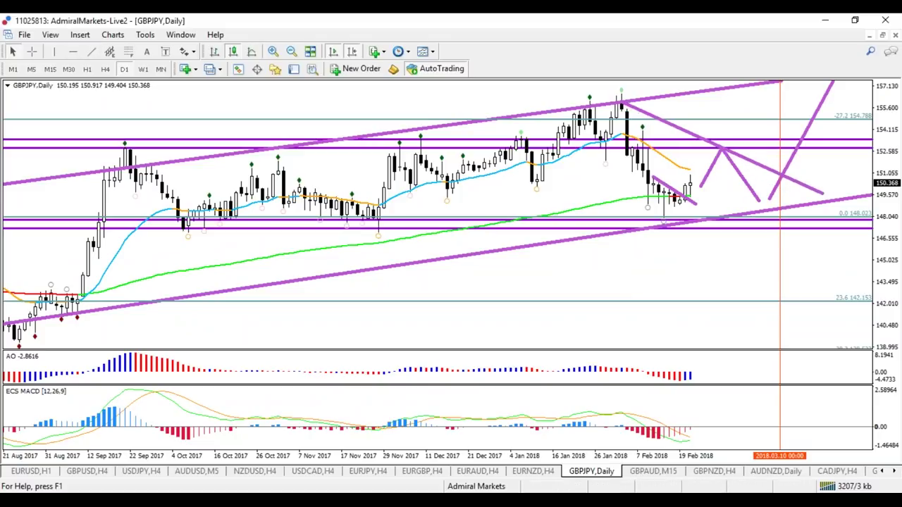
drag(782, 163, 792, 163)
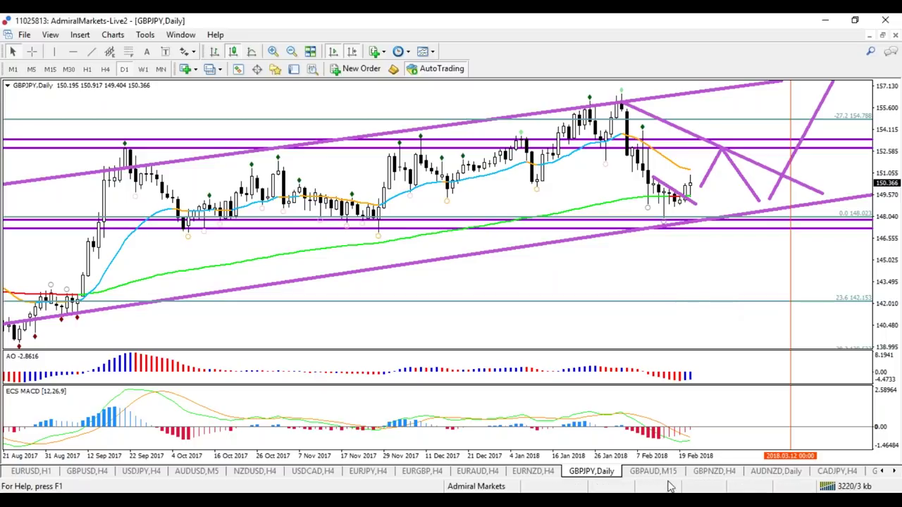
Open the GOLD chart and set it to the daily timeframe.
click(893, 472)
click(893, 472)
click(892, 471)
click(724, 472)
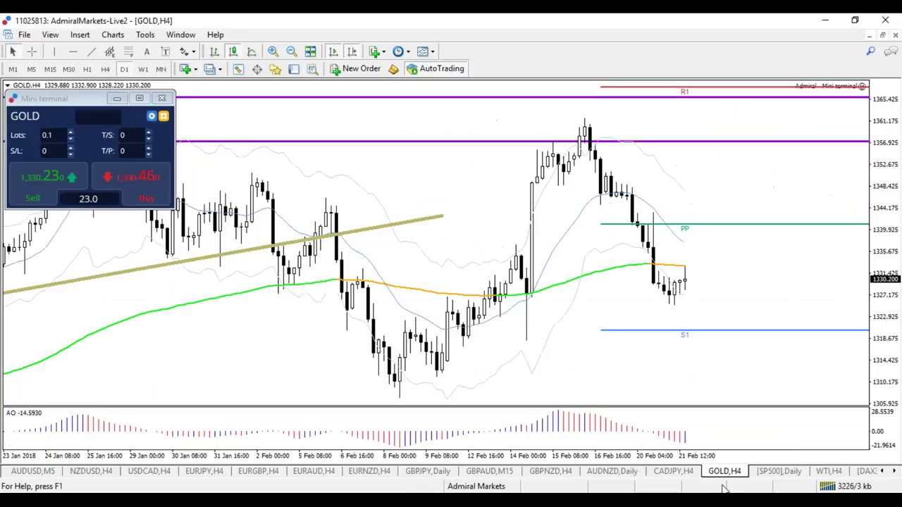
click(124, 68)
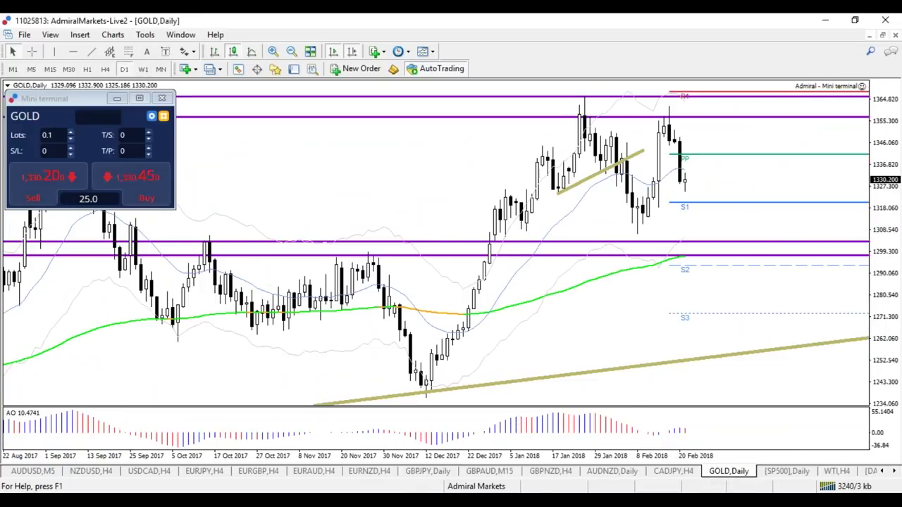
Draw a rising trend line on daily GOLD from the December 2017 low under the February 2018 lows, extending past the latest candle.
middle_click(576, 164)
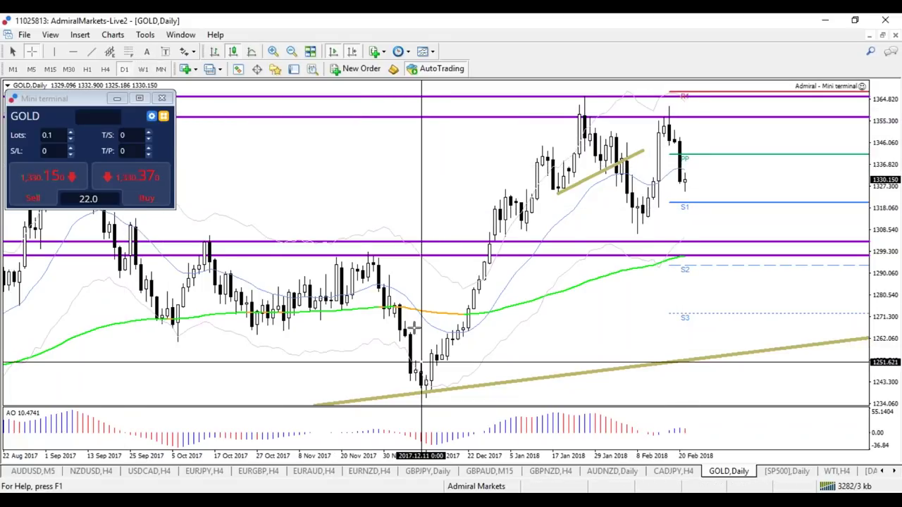
click(90, 51)
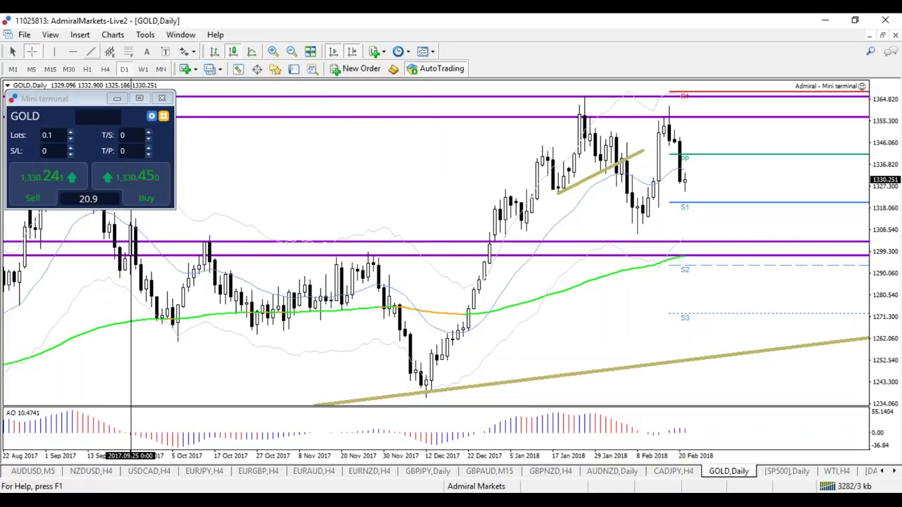
drag(686, 186, 733, 155)
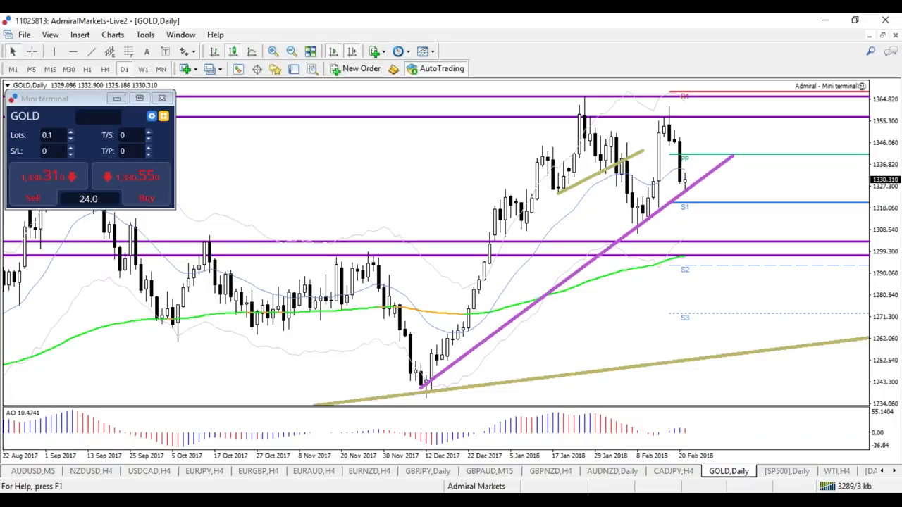
On weekly GOLD, sketch a projected fall from the 1300 zone to the olive trend line and onward to the support line near 1158.
click(143, 68)
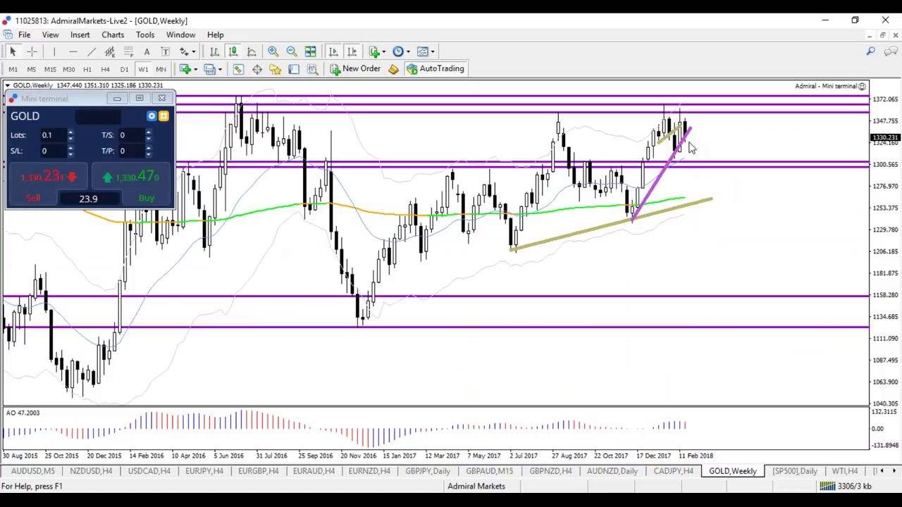
click(92, 52)
drag(712, 199, 701, 167)
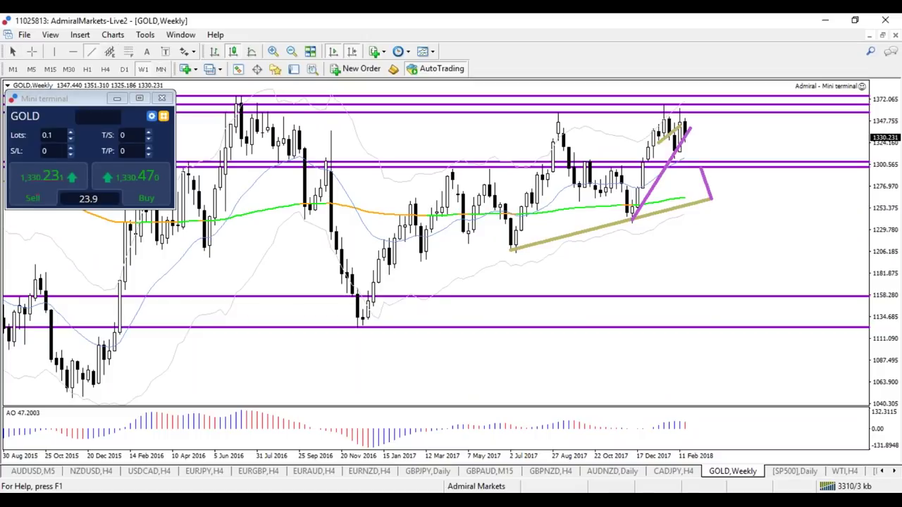
click(91, 51)
drag(711, 203, 764, 301)
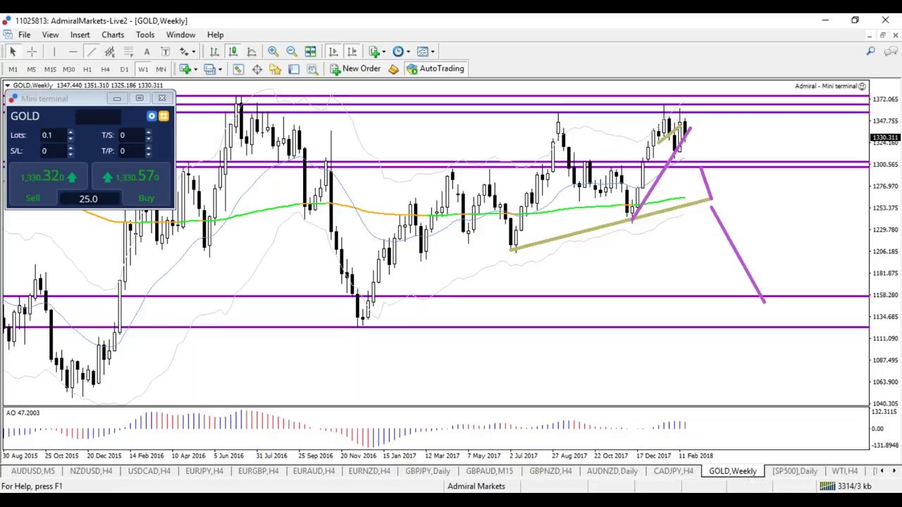
View GOLD on the daily timeframe and on H4 to check price against the new rising trend line.
click(124, 69)
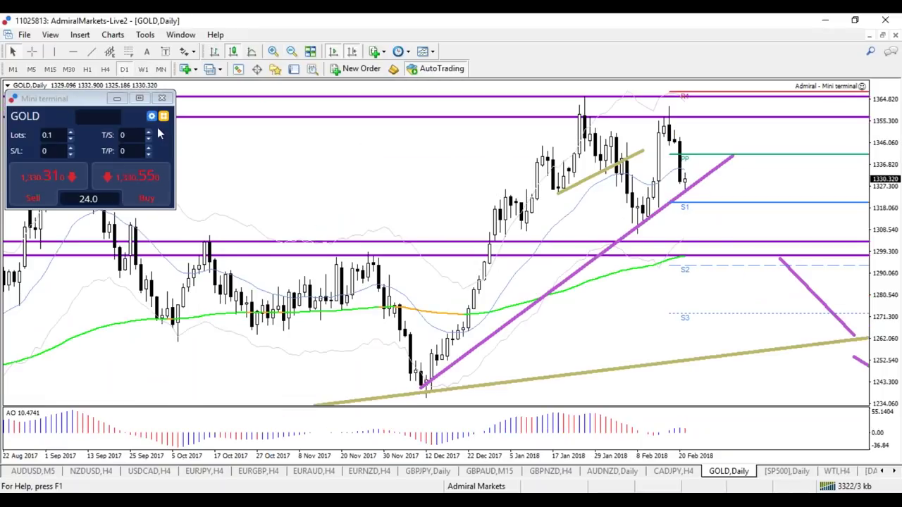
click(105, 69)
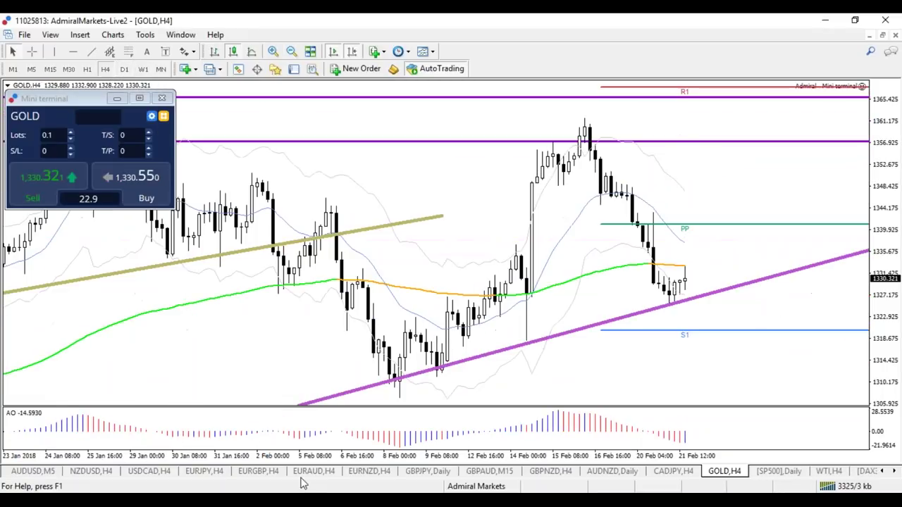
On H1 GOLD, draw two roughly parallel rising trend lines around the latest candles, from about 1330 to 1334 and about 1326 to 1330.
drag(535, 459, 582, 460)
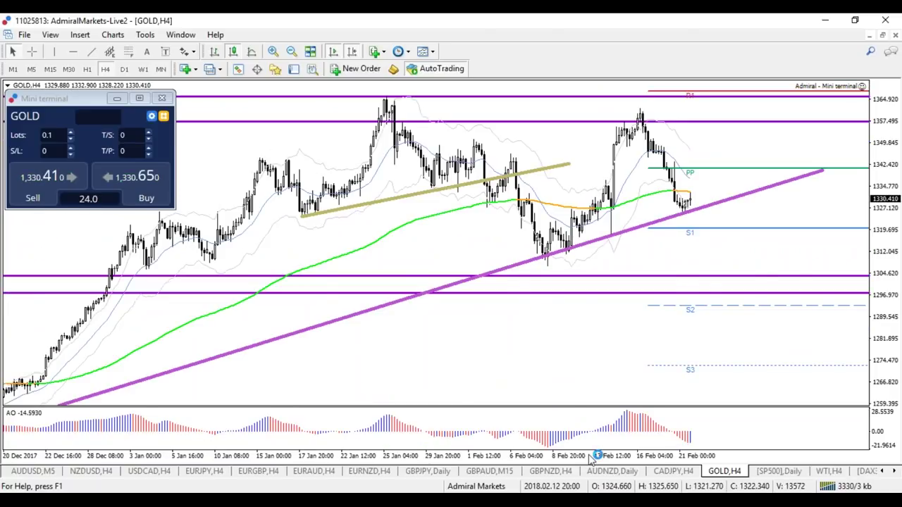
key(plus)
key(minus)
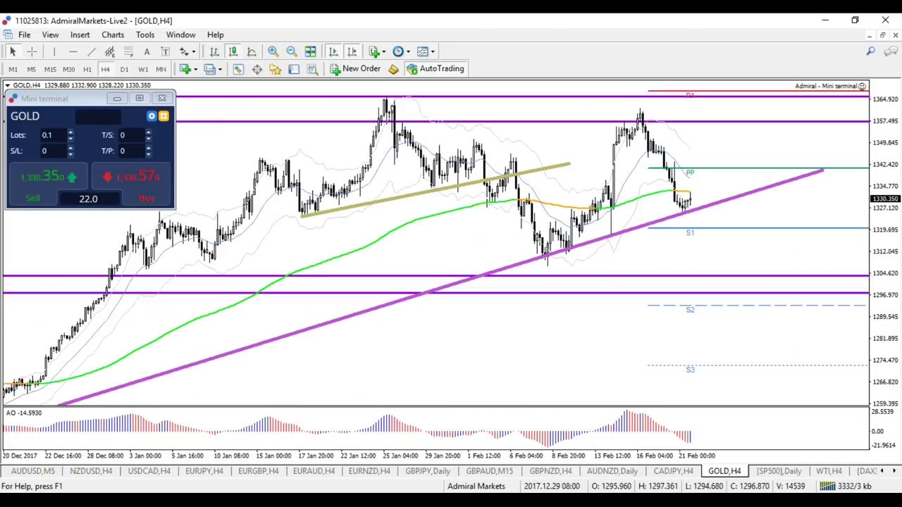
click(89, 65)
click(91, 52)
drag(643, 271, 722, 248)
click(91, 51)
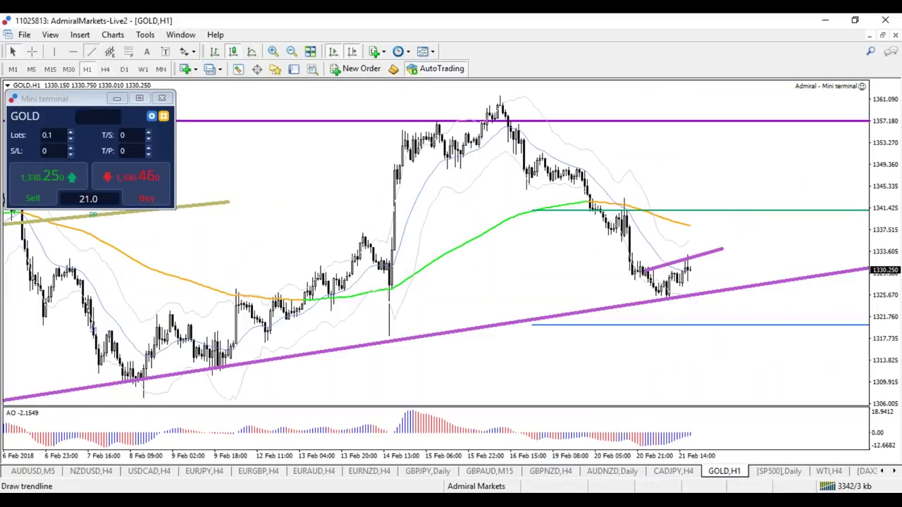
drag(657, 293, 754, 270)
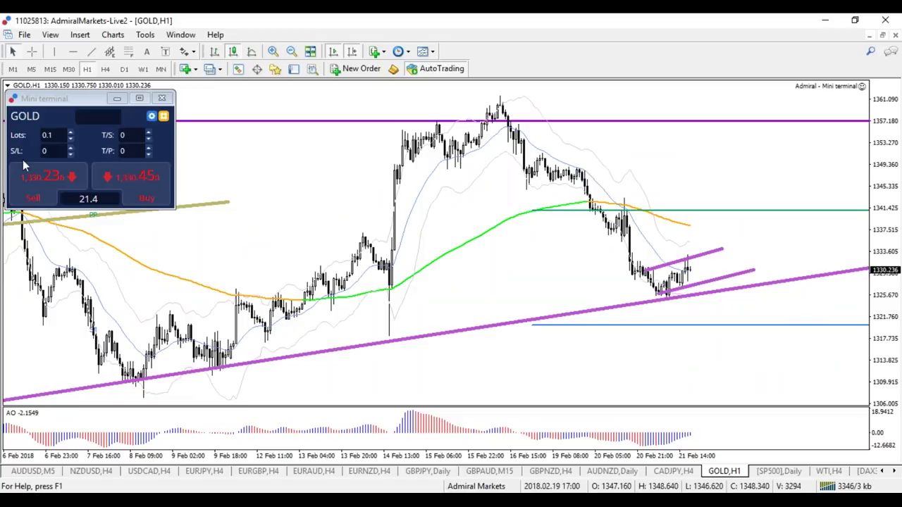
click(32, 52)
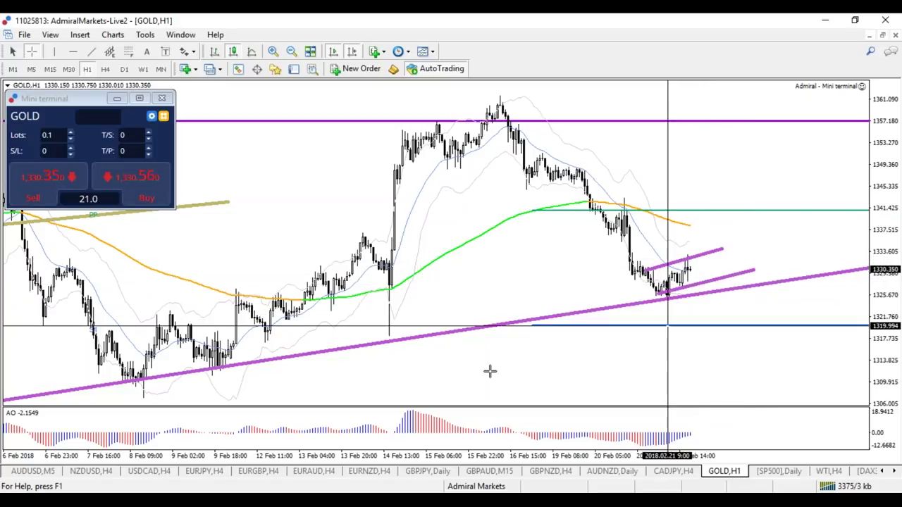
Switch to the Admiral Markets site in Chrome, open the MetaTrader Supreme Edition page and look over the site's Education and Analytics offerings.
click(241, 500)
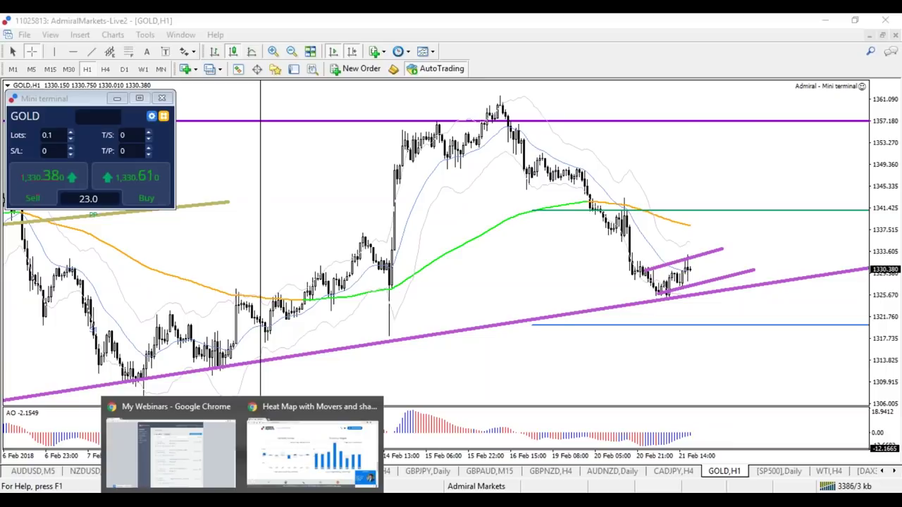
click(366, 445)
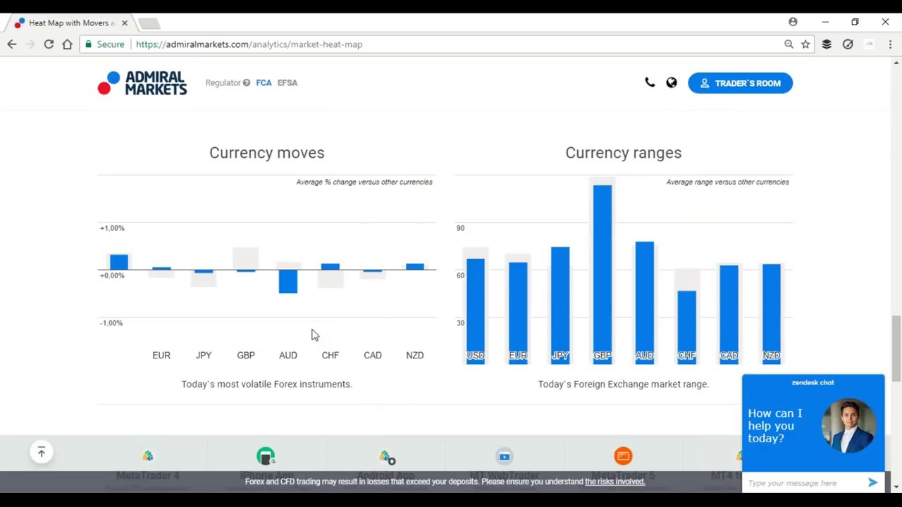
scroll(314, 335, up, 20)
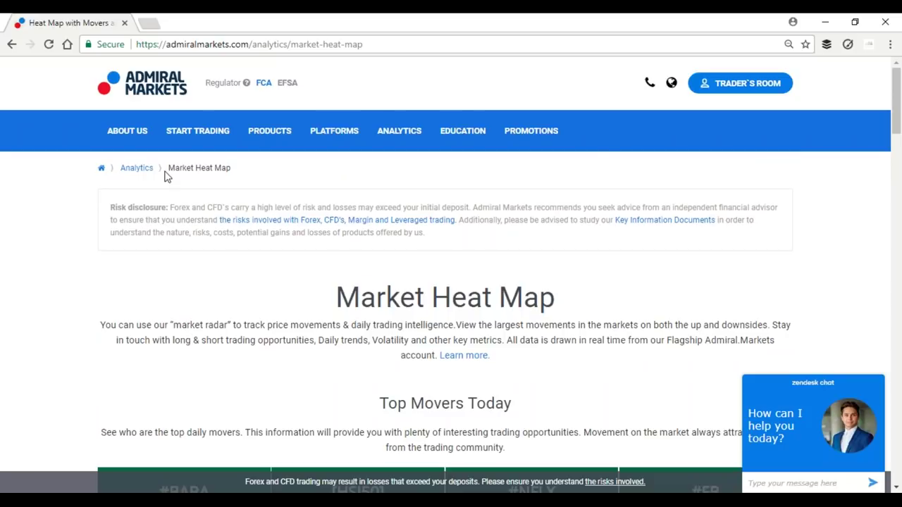
mouse_move(326, 138)
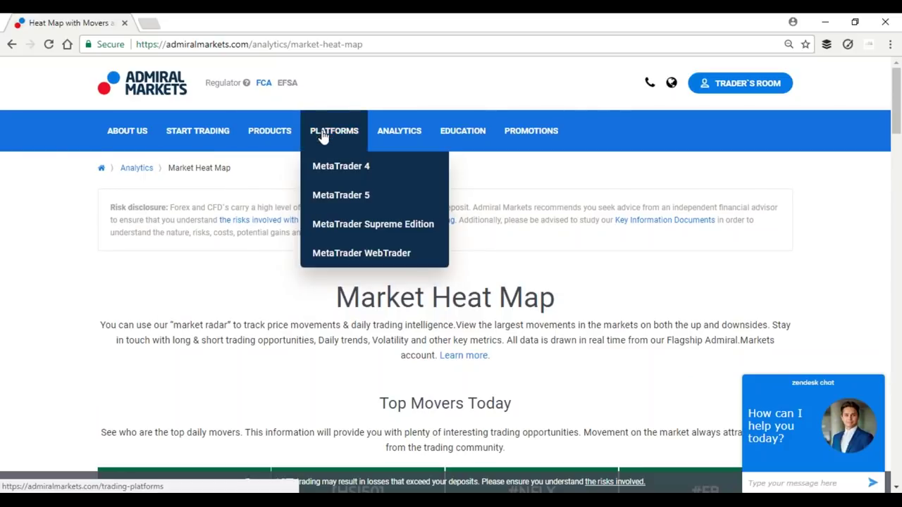
click(363, 226)
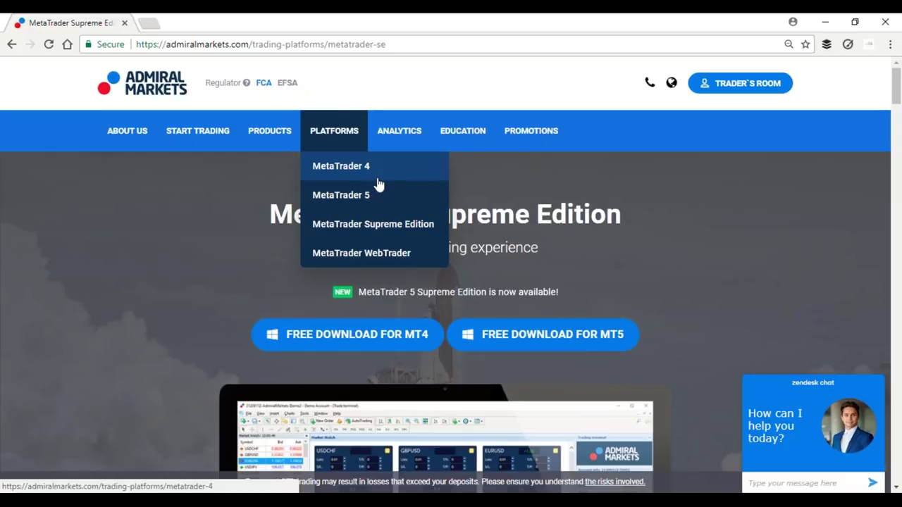
mouse_move(458, 136)
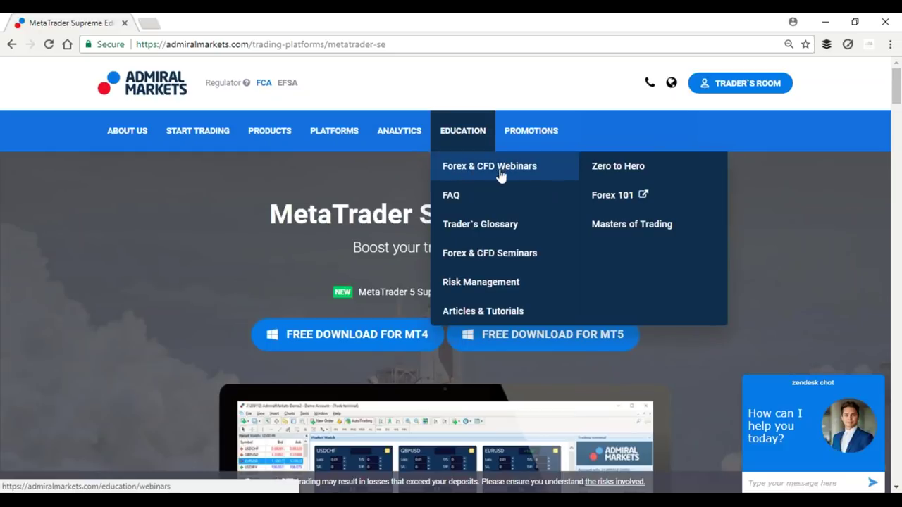
mouse_move(392, 144)
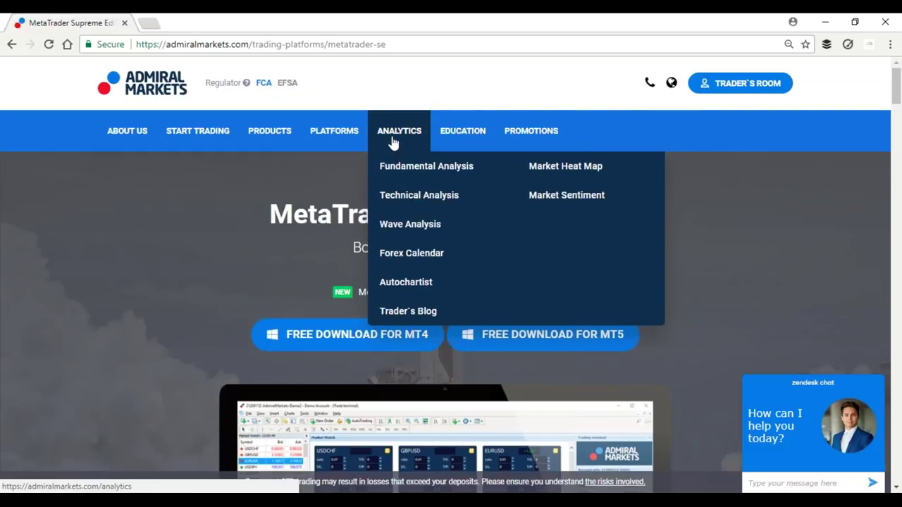